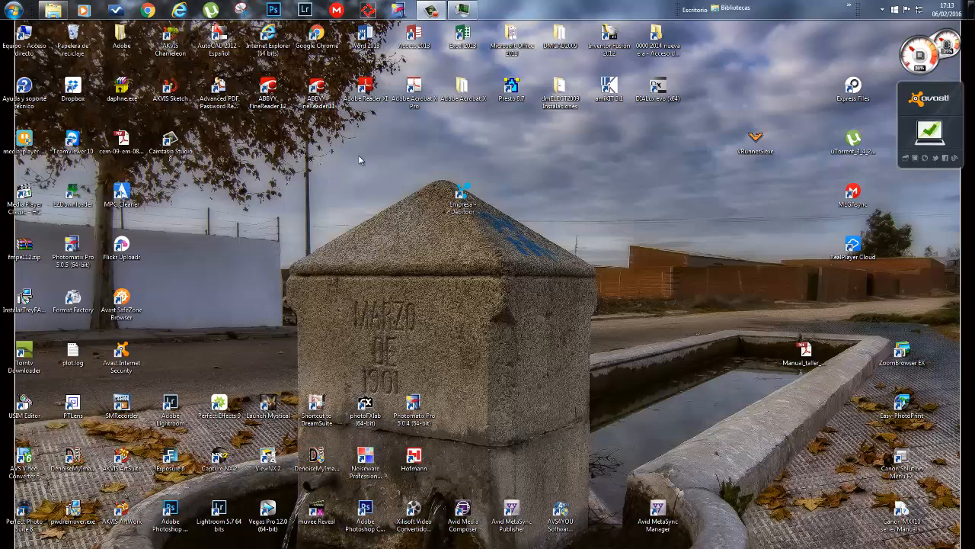
# - Switch to Photoshop and close the floating Selective Tool panel
pyautogui.click(274, 11)
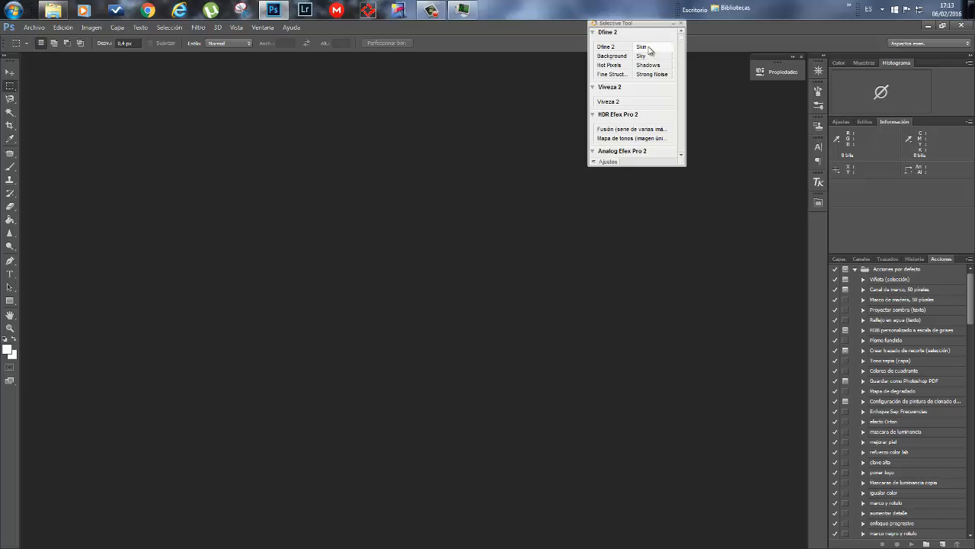
pyautogui.click(682, 25)
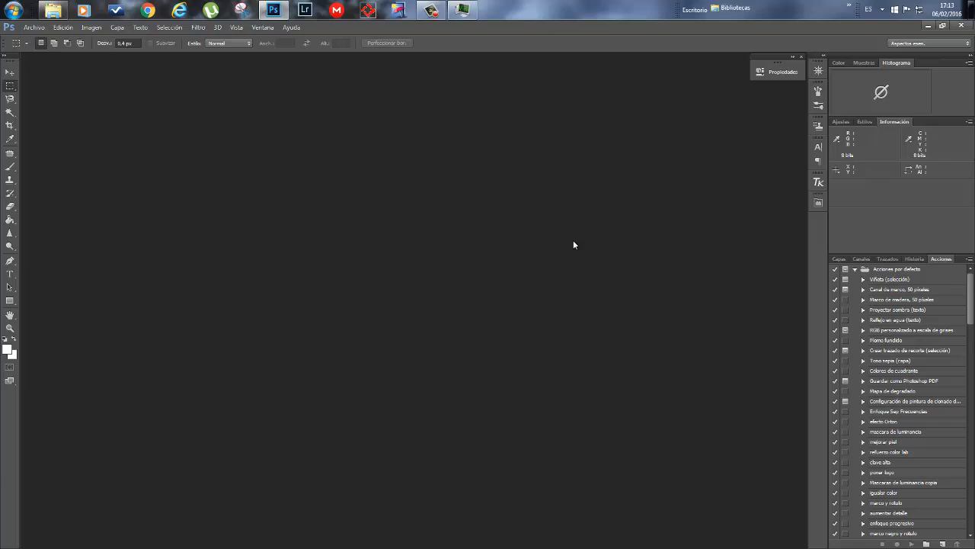
pyautogui.click(931, 47)
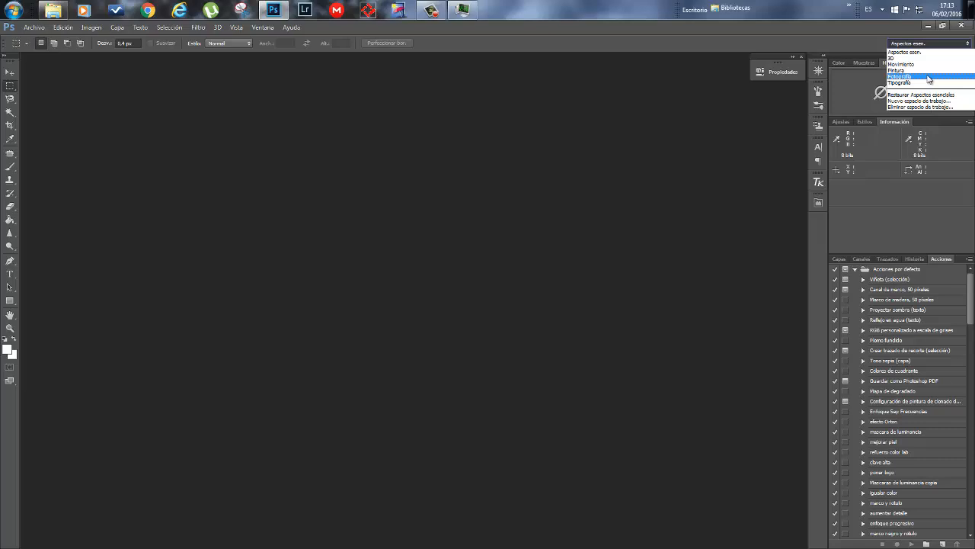
pyautogui.click(619, 173)
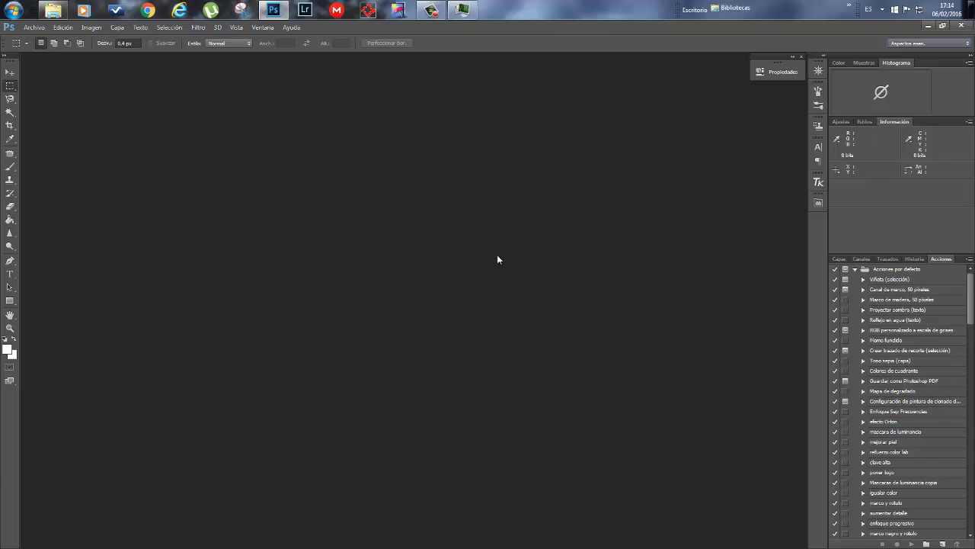
pyautogui.click(34, 27)
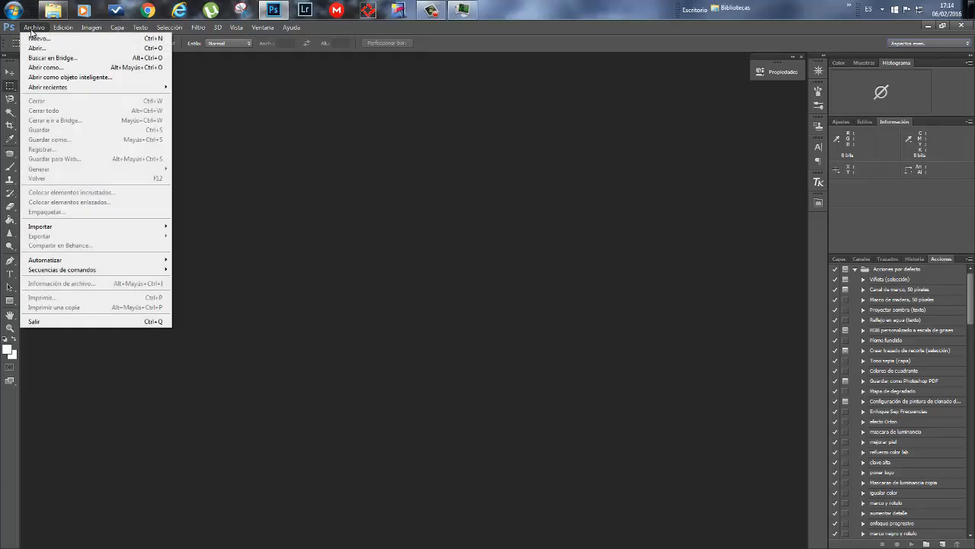
pyautogui.click(293, 30)
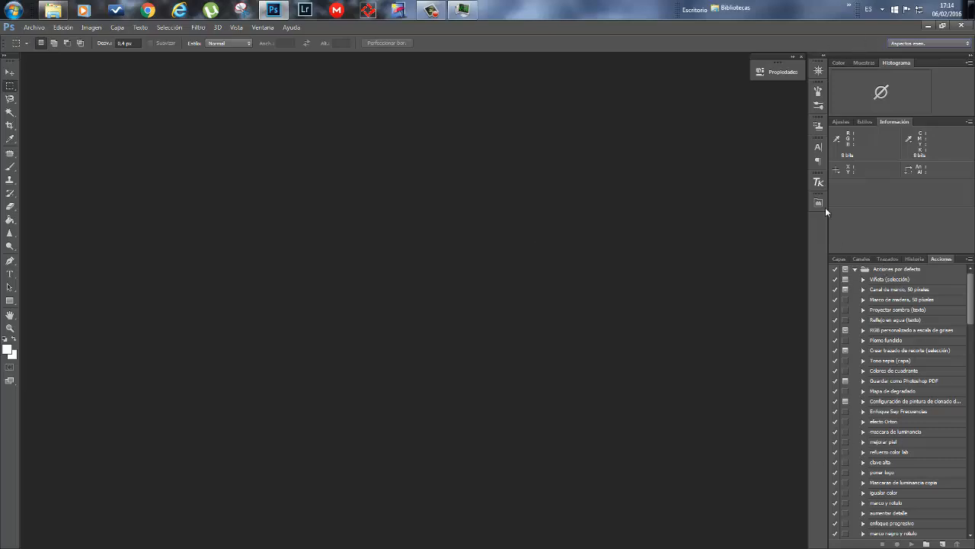
# - Look through the Layers, Channels, Paths, History and Actions panels, plus the Swatches and Color panels
pyautogui.click(838, 259)
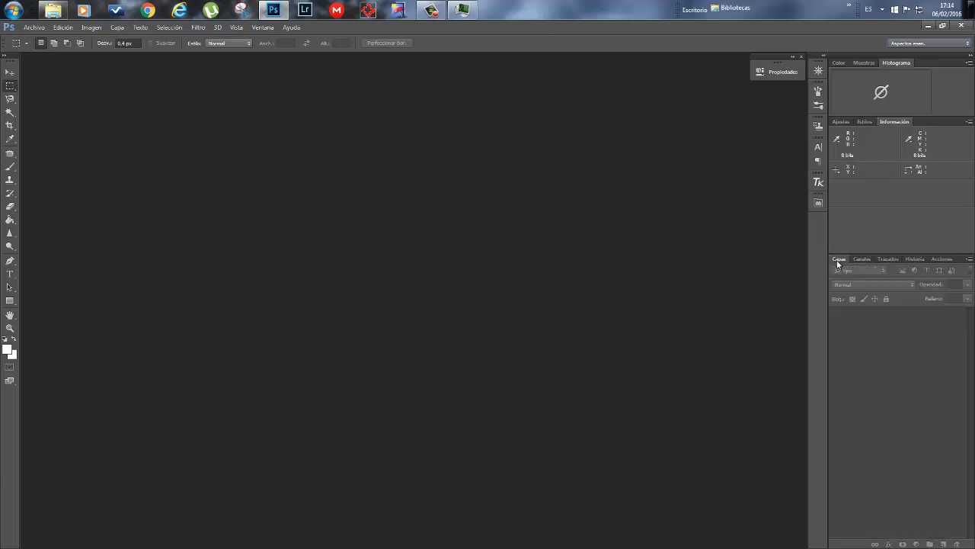
pyautogui.click(861, 259)
pyautogui.click(888, 259)
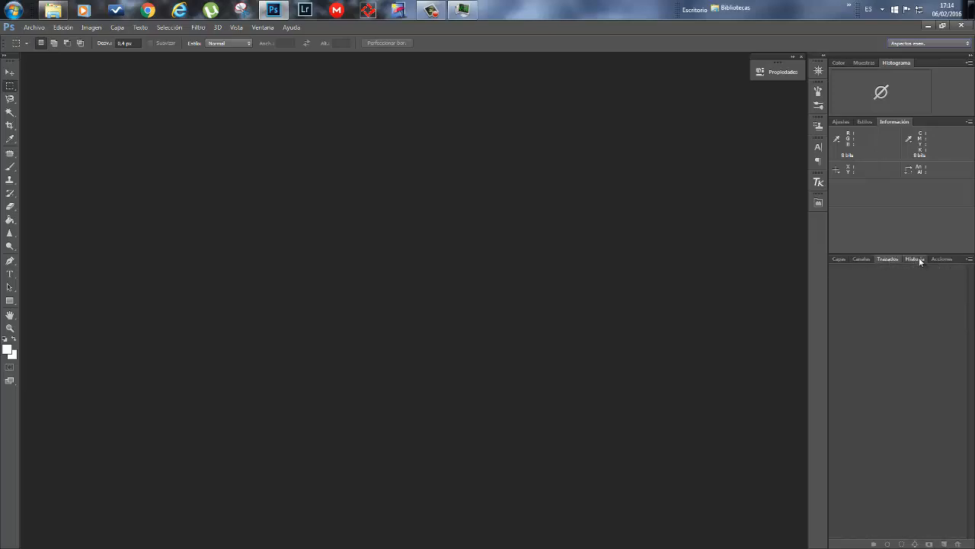
pyautogui.click(915, 259)
pyautogui.click(942, 259)
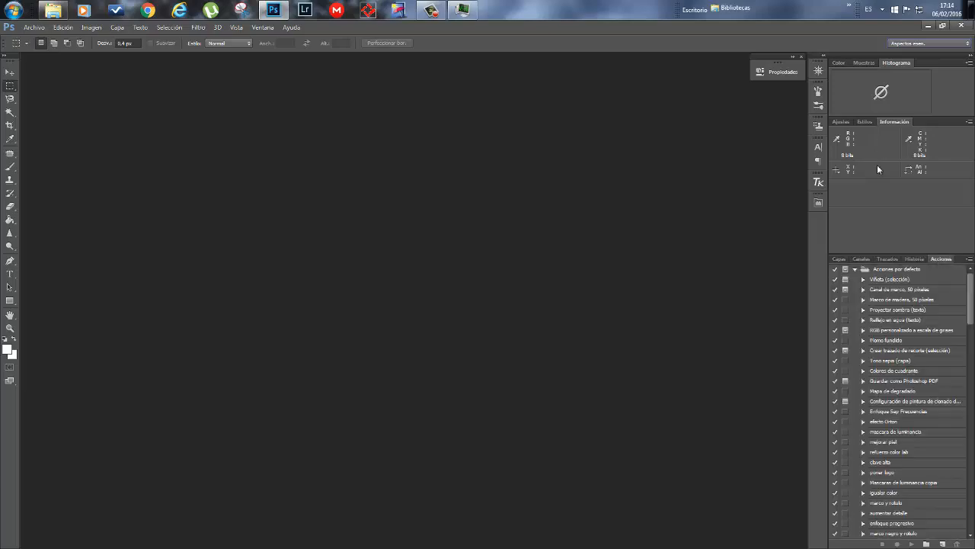
pyautogui.click(863, 63)
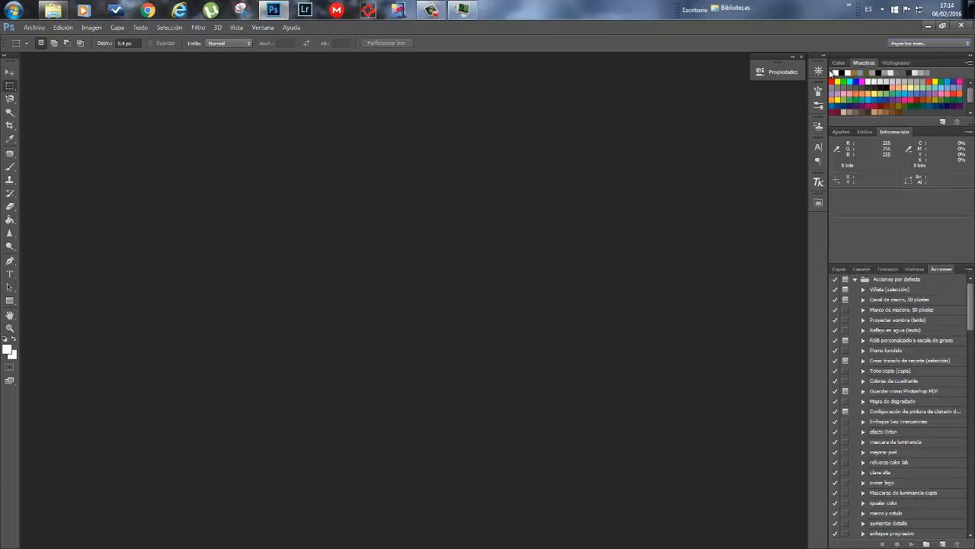
pyautogui.click(838, 63)
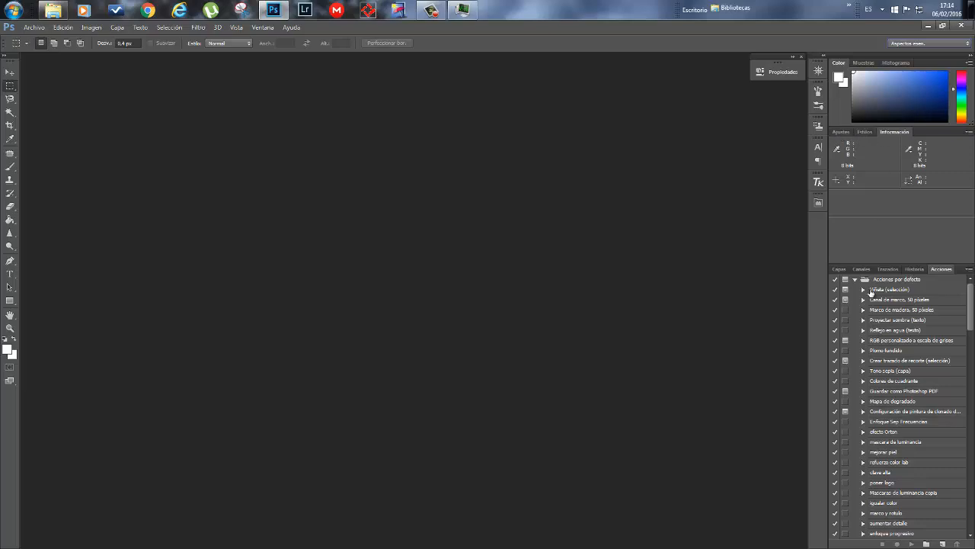
# - Review the Layers, Channels, Paths and History panels and the list of actions, and return to the Layers panel
pyautogui.click(839, 269)
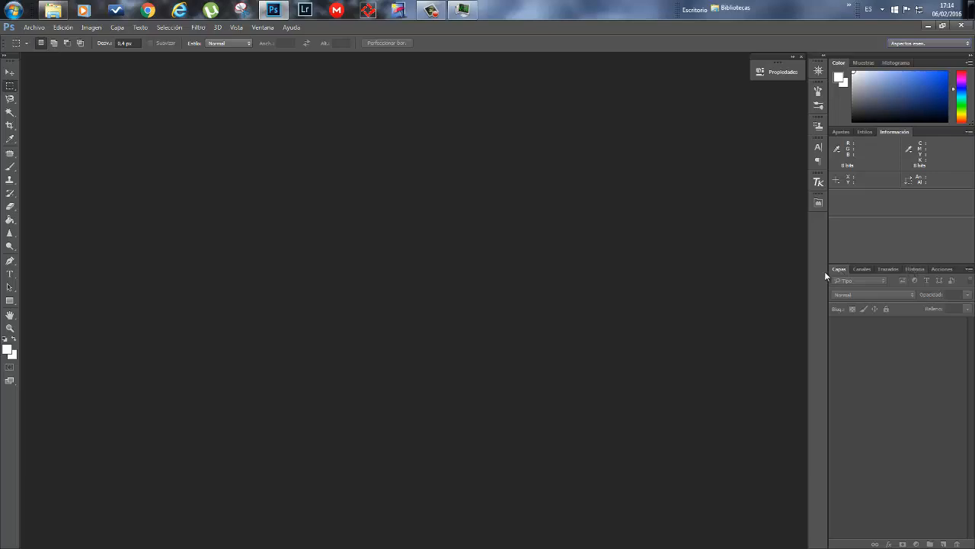
pyautogui.click(861, 270)
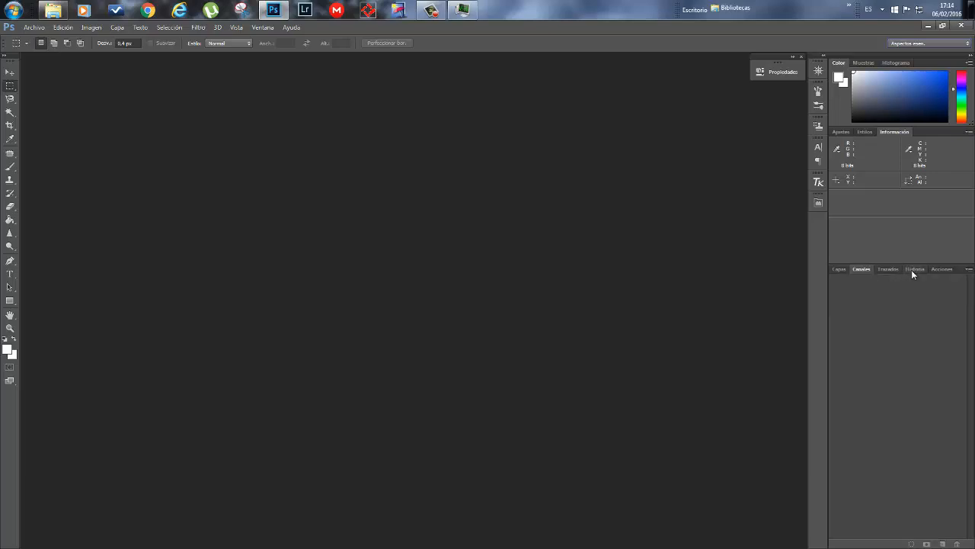
pyautogui.click(889, 270)
pyautogui.click(915, 269)
pyautogui.click(943, 270)
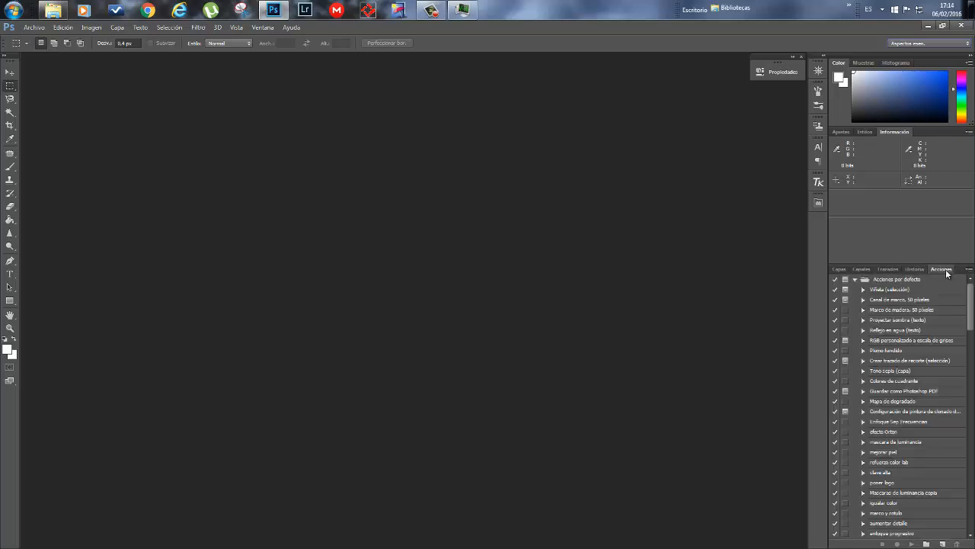
pyautogui.moveTo(970, 310); pyautogui.dragTo(954, 288)
pyautogui.click(839, 269)
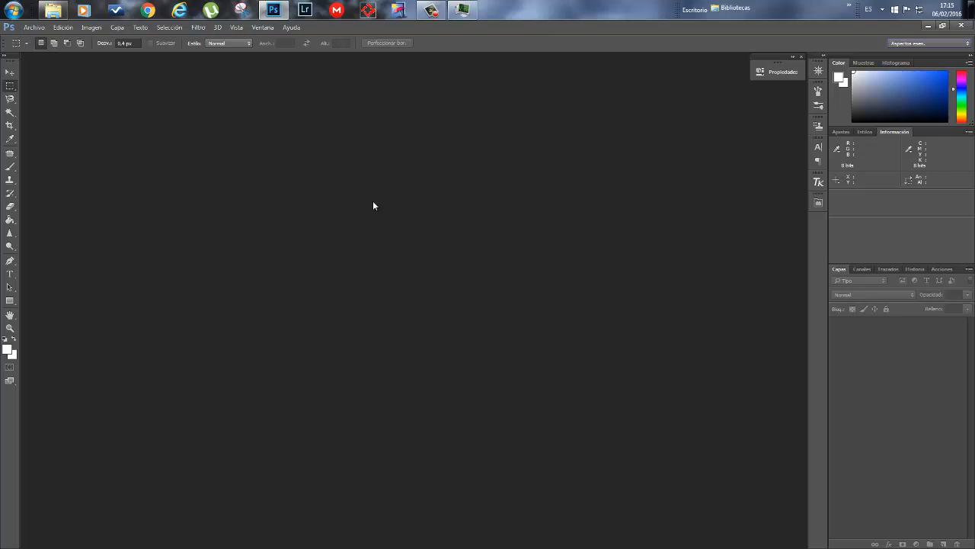
pyautogui.click(34, 28)
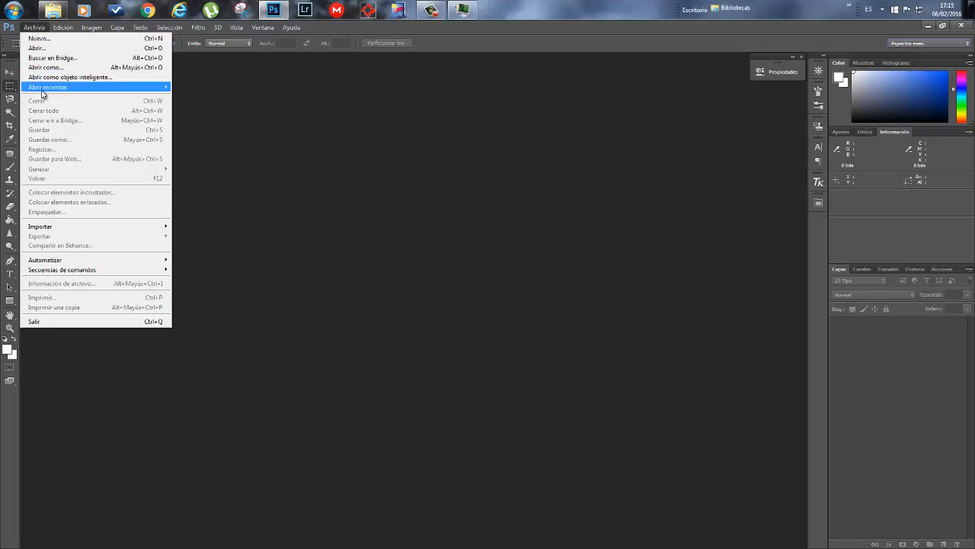
pyautogui.click(44, 49)
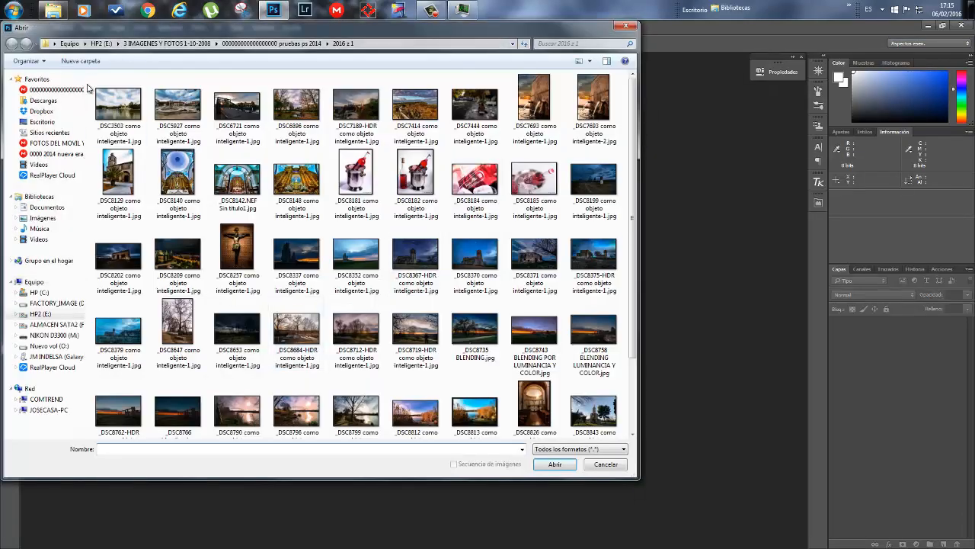
pyautogui.click(40, 314)
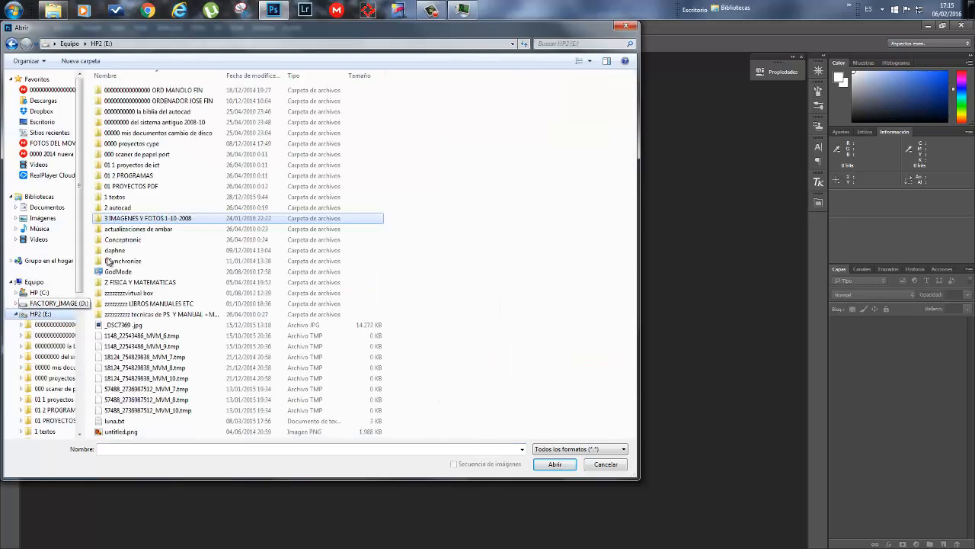
pyautogui.doubleClick(130, 220)
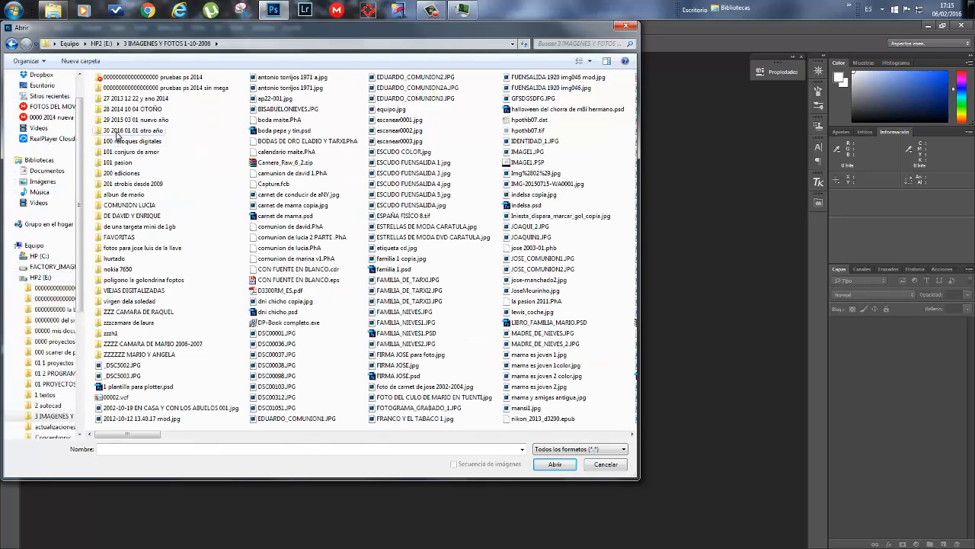
pyautogui.doubleClick(135, 132)
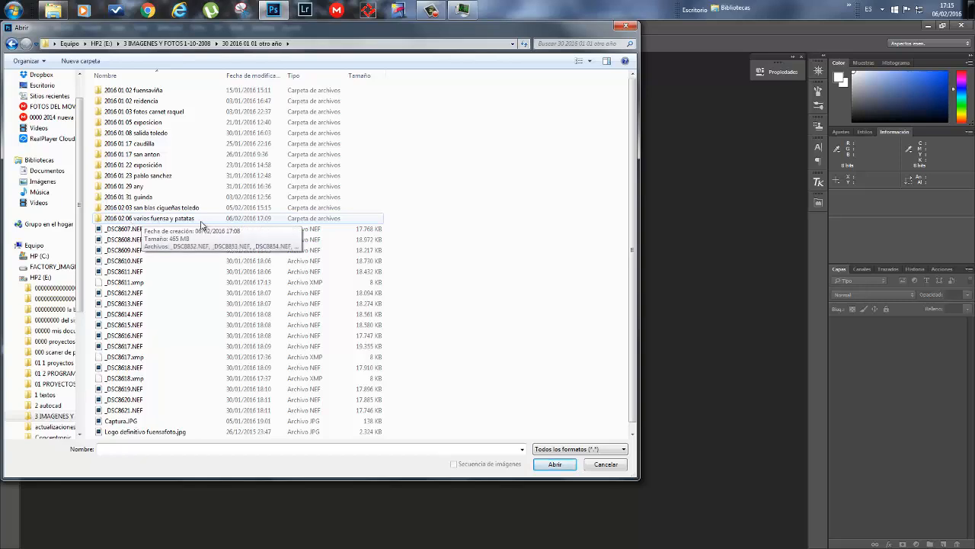
pyautogui.doubleClick(160, 221)
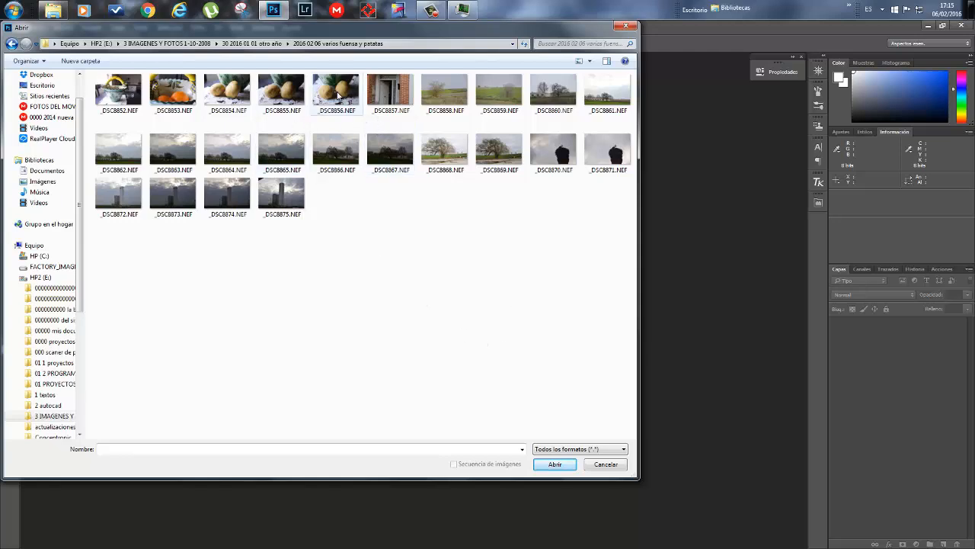
pyautogui.click(268, 96)
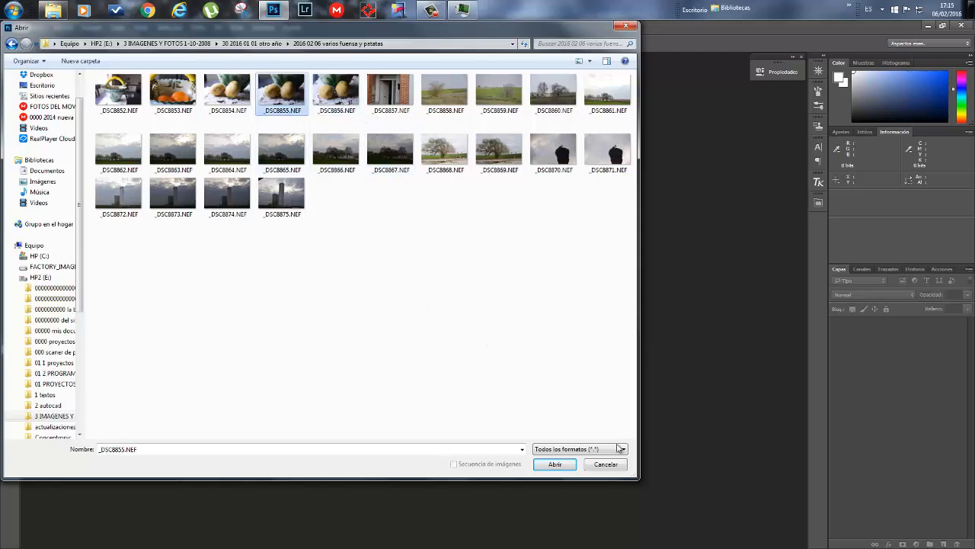
pyautogui.click(562, 465)
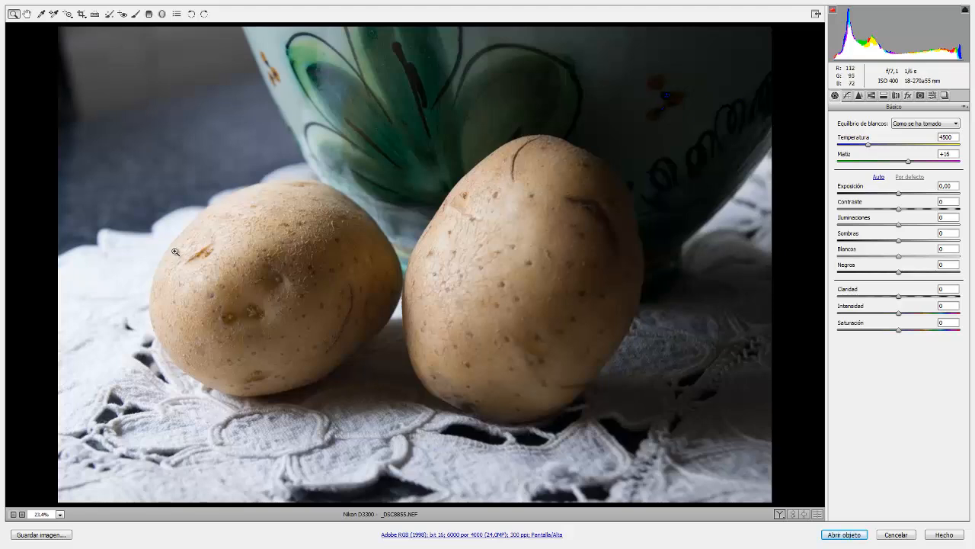
# - Examine the Camera Raw adjustment groups from the tone curve through lens corrections to snapshots, and return to the Basic settings
pyautogui.click(27, 14)
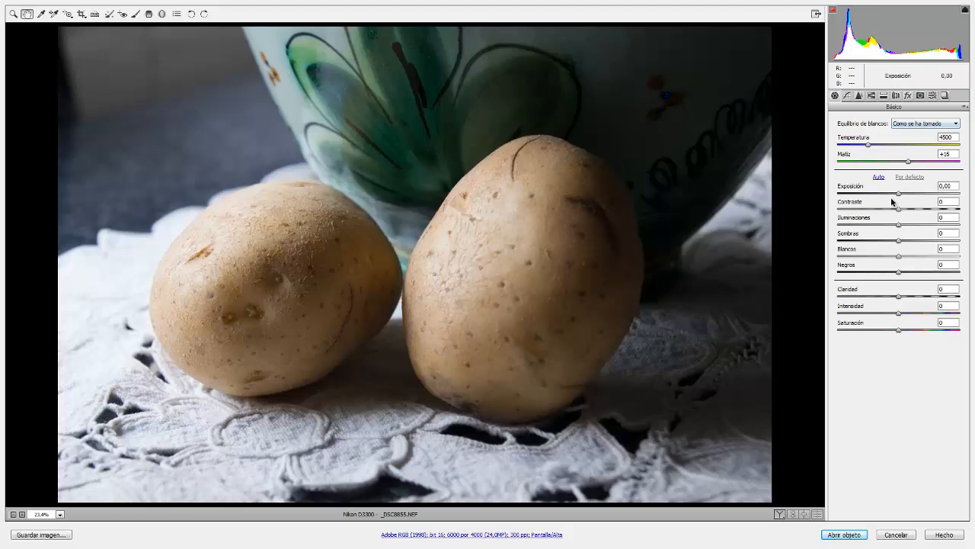
pyautogui.click(846, 95)
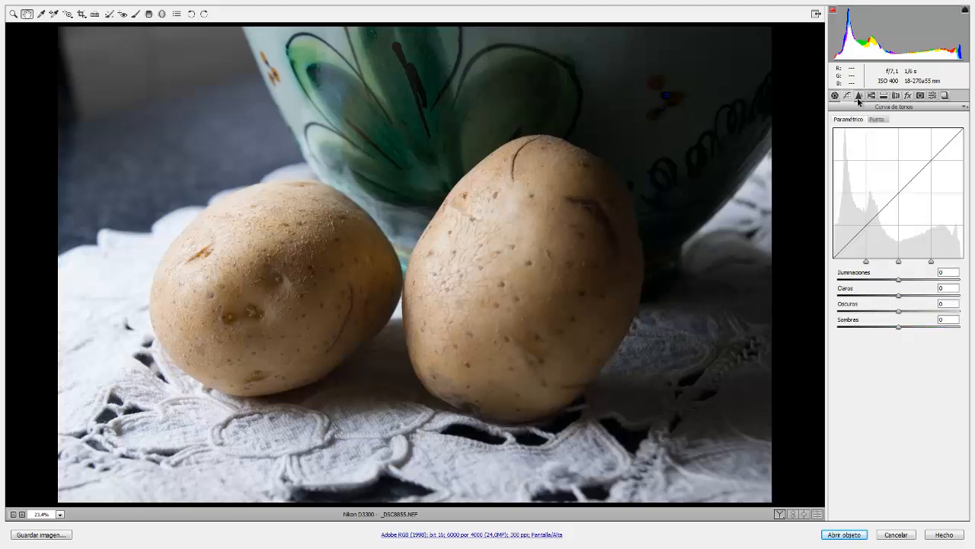
pyautogui.click(859, 95)
pyautogui.click(871, 95)
pyautogui.click(883, 95)
pyautogui.click(895, 95)
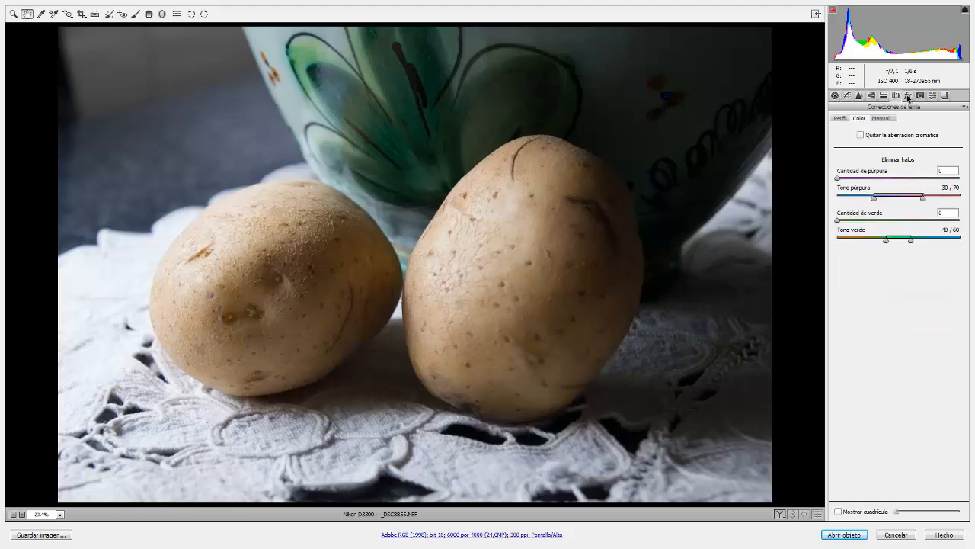
pyautogui.click(907, 95)
pyautogui.click(920, 96)
pyautogui.click(931, 96)
pyautogui.click(945, 96)
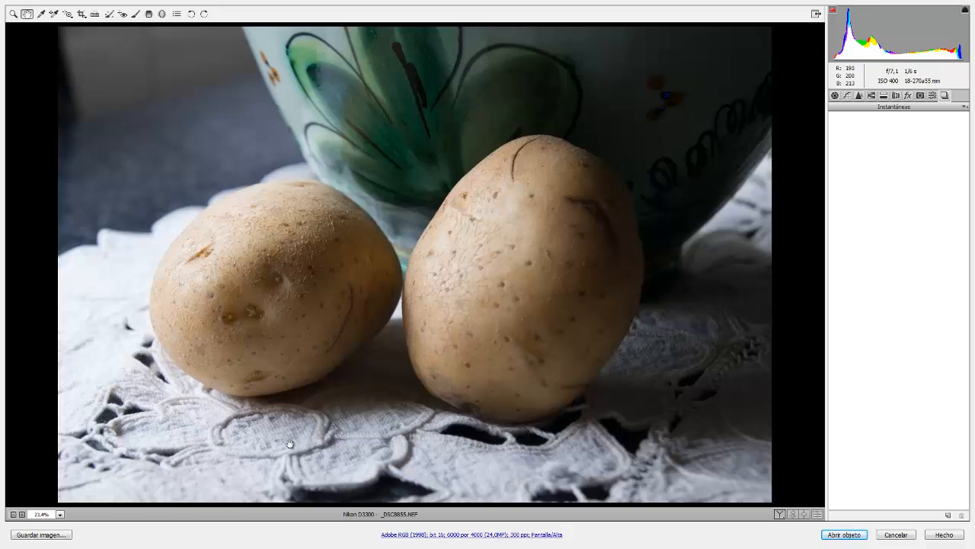
pyautogui.click(835, 95)
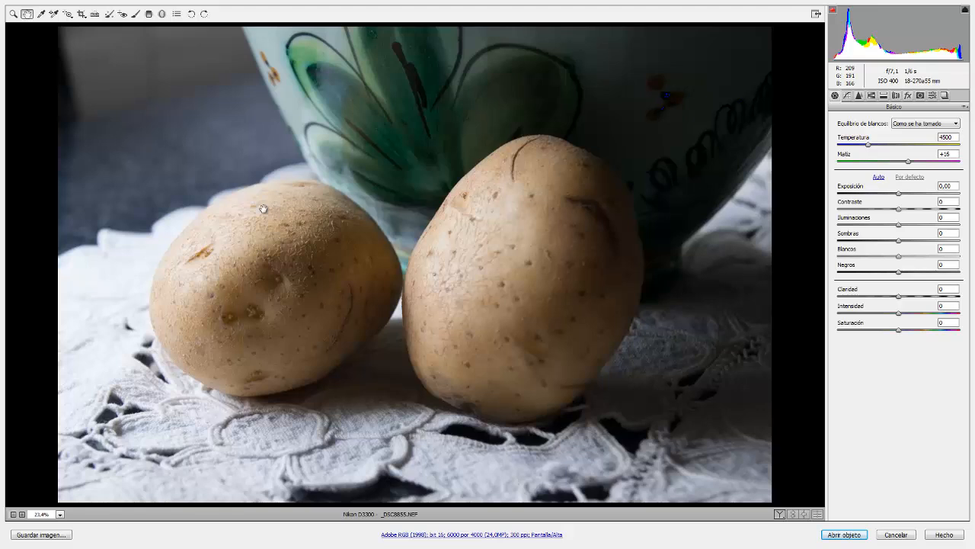
# - Raise the exposure to +4.00, check the highlight clipping warning and place a colour sampler in the clipped area of the right potato
pyautogui.click(899, 194)
pyautogui.moveTo(900, 196); pyautogui.dragTo(947, 196)
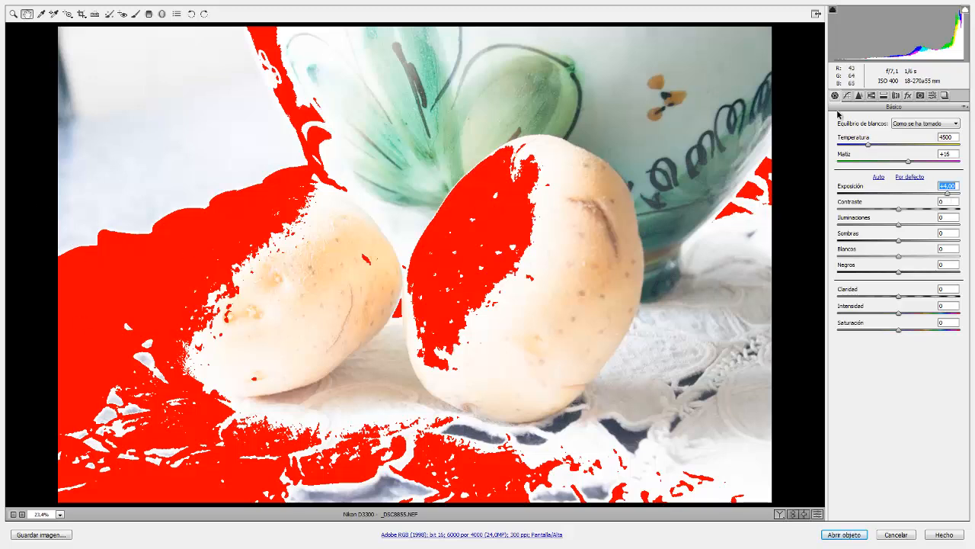
pyautogui.click(966, 10)
pyautogui.click(965, 11)
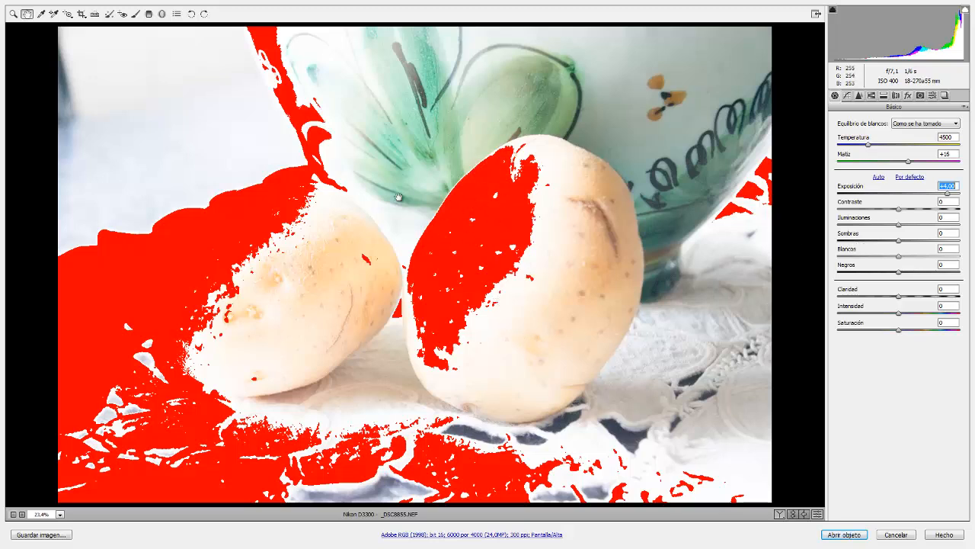
pyautogui.click(53, 16)
pyautogui.click(466, 201)
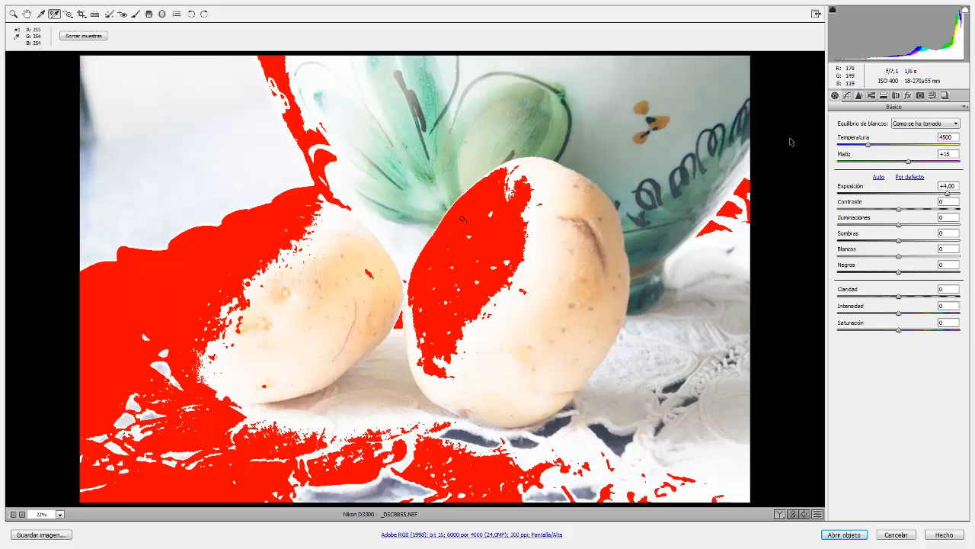
# - Place a second colour sampler on the pot's clipped shadow at -5.00 exposure, and return the exposure to 0.00
pyautogui.moveTo(948, 194); pyautogui.dragTo(831, 197)
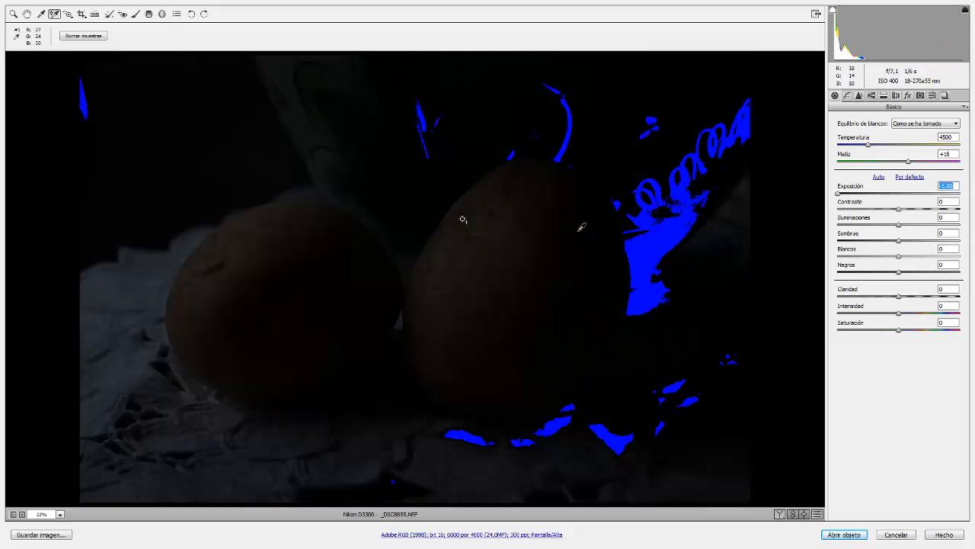
pyautogui.click(670, 236)
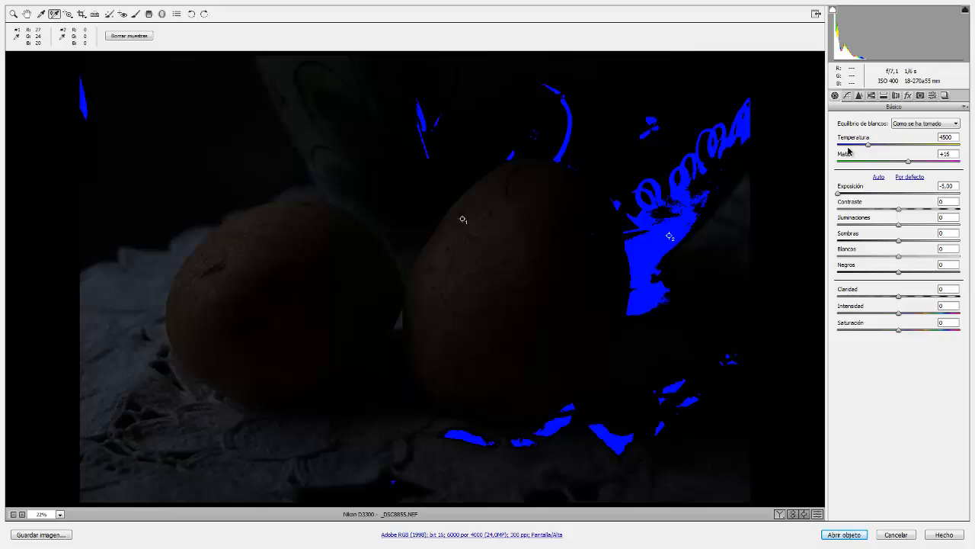
pyautogui.moveTo(838, 194); pyautogui.dragTo(891, 195)
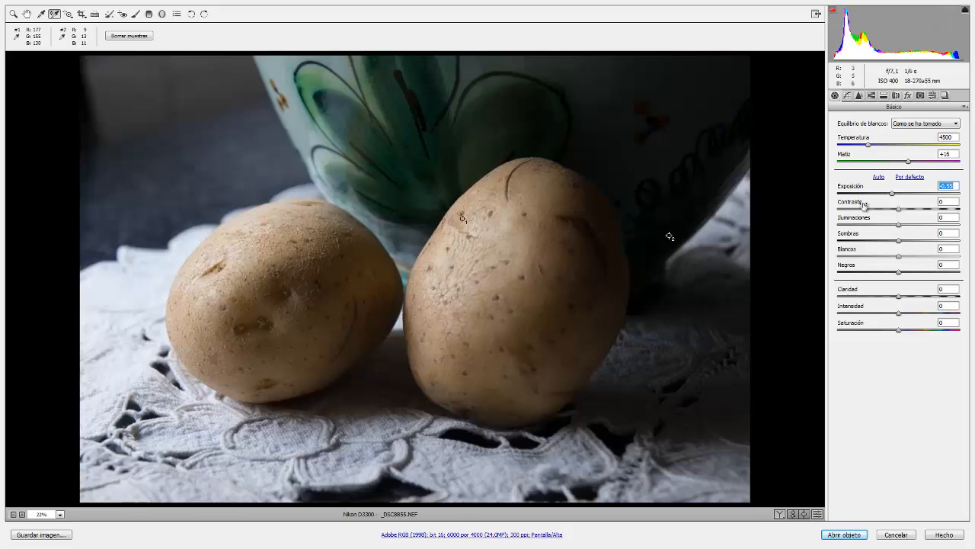
pyautogui.moveTo(894, 195)
pyautogui.mouseDown()
pyautogui.moveTo(960, 193)
pyautogui.moveTo(897, 196)
pyautogui.mouseUp()
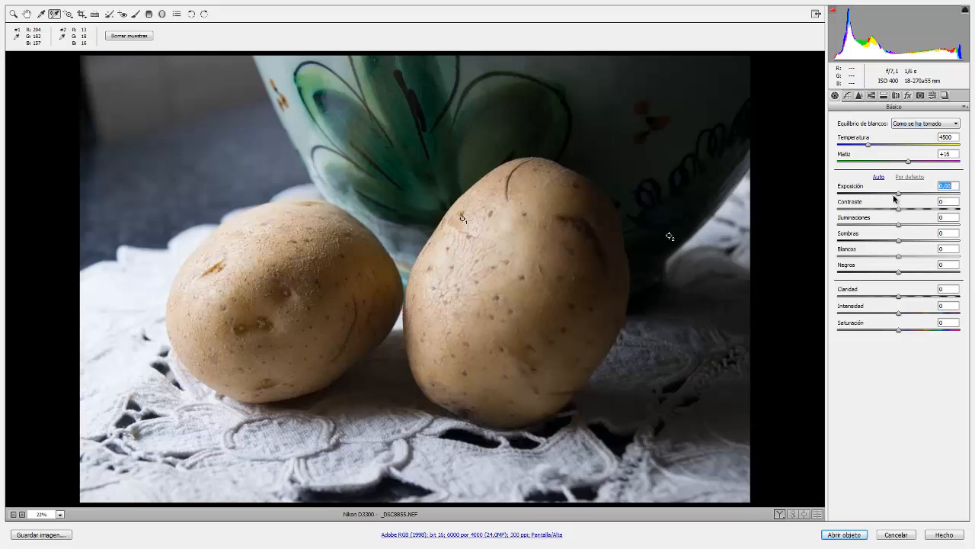
# - Lower the photo's exposure to -0.30 and raise the shadows to +59 in the basic adjustments
pyautogui.moveTo(900, 197)
pyautogui.mouseDown()
pyautogui.moveTo(908, 197)
pyautogui.moveTo(899, 196)
pyautogui.mouseUp()
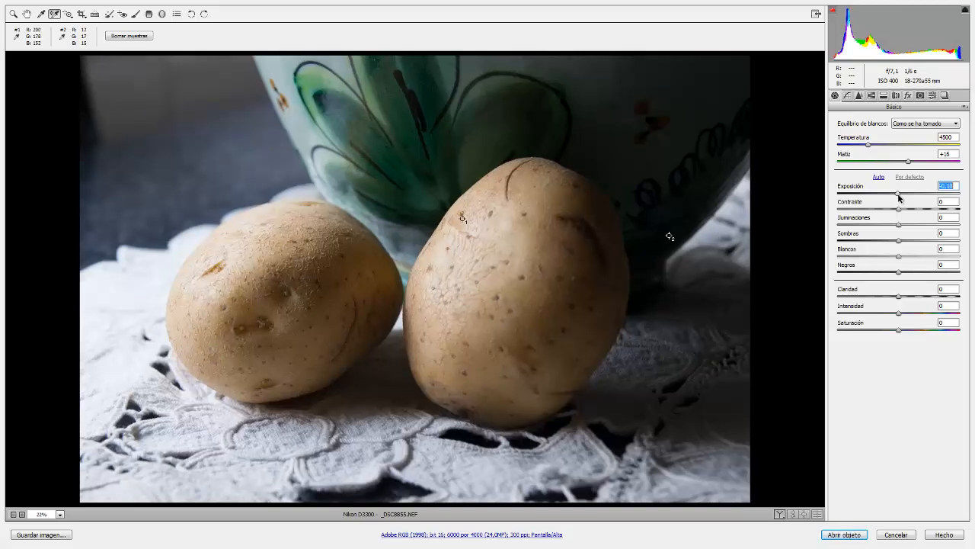
pyautogui.moveTo(898, 197); pyautogui.dragTo(895, 197)
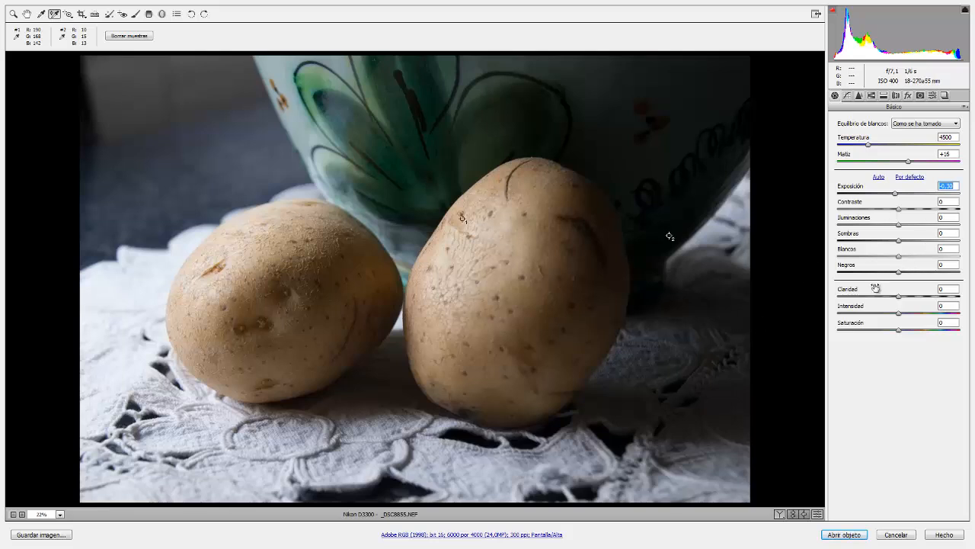
pyautogui.moveTo(900, 245); pyautogui.dragTo(935, 243)
# - Test a very strong contrast, settle it at +18, and lower the exposure to -0.75
pyautogui.moveTo(898, 209); pyautogui.dragTo(955, 213)
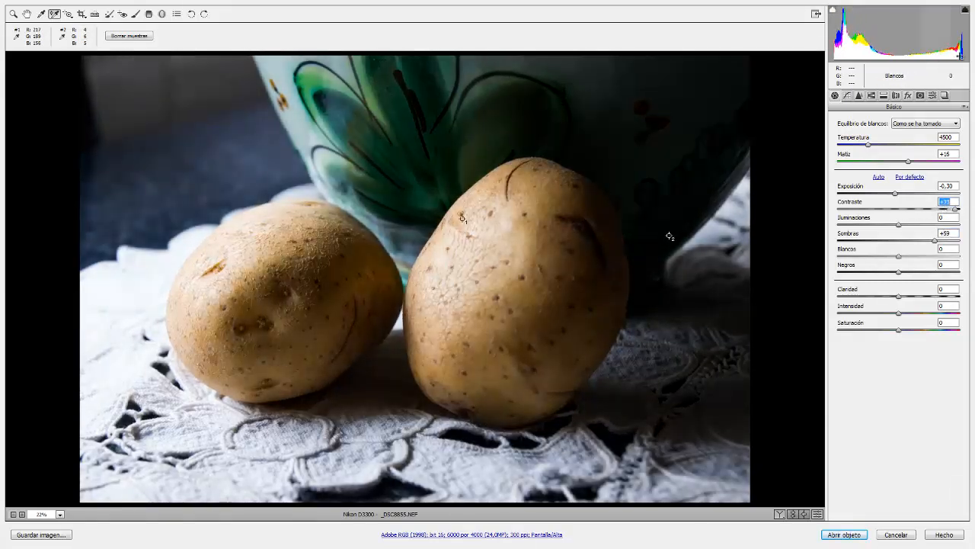
pyautogui.moveTo(954, 214); pyautogui.dragTo(900, 213)
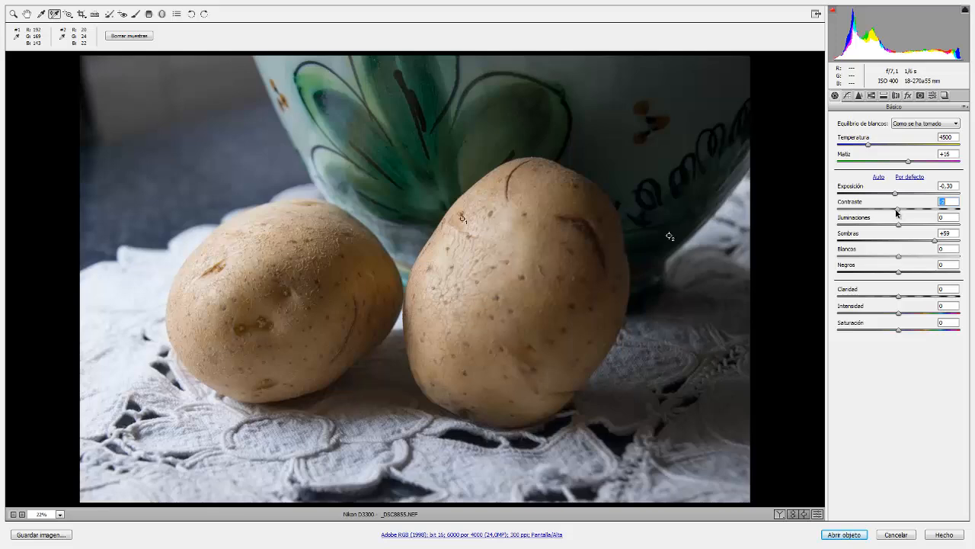
pyautogui.moveTo(898, 211); pyautogui.dragTo(918, 233)
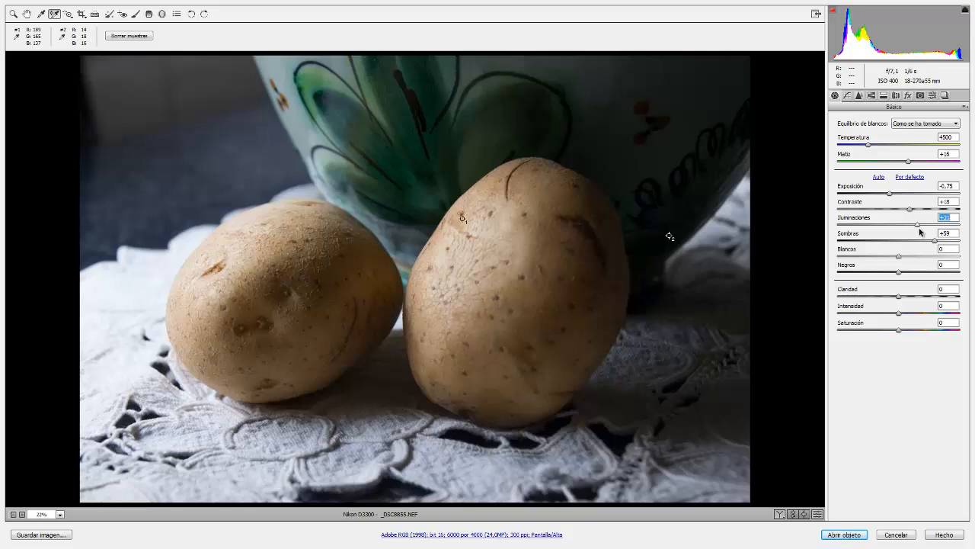
# - Raise the whites to +38, place a third colour sampler on the bright cloth beside the potatoes, and test highlights at -38 and -1
pyautogui.moveTo(923, 226); pyautogui.dragTo(875, 227)
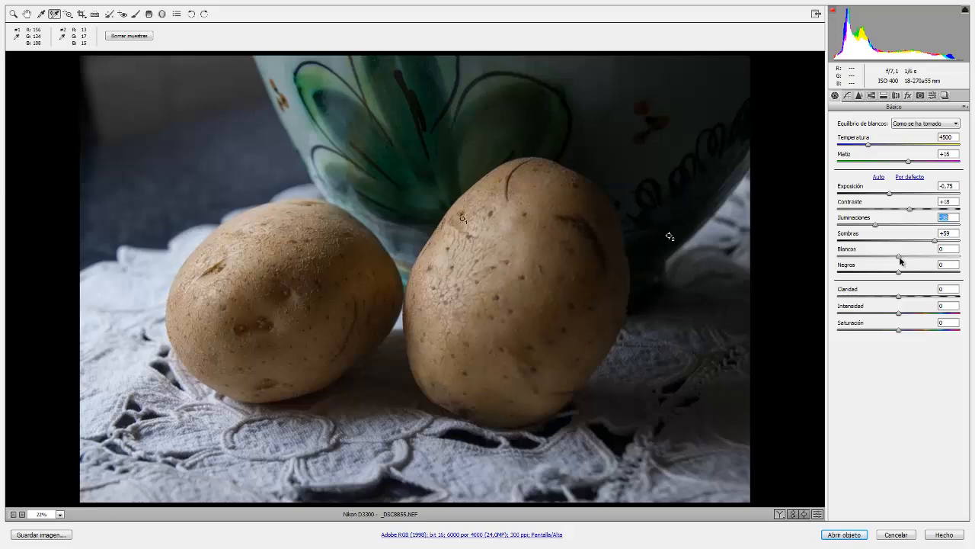
pyautogui.moveTo(900, 257); pyautogui.dragTo(922, 260)
pyautogui.click(118, 298)
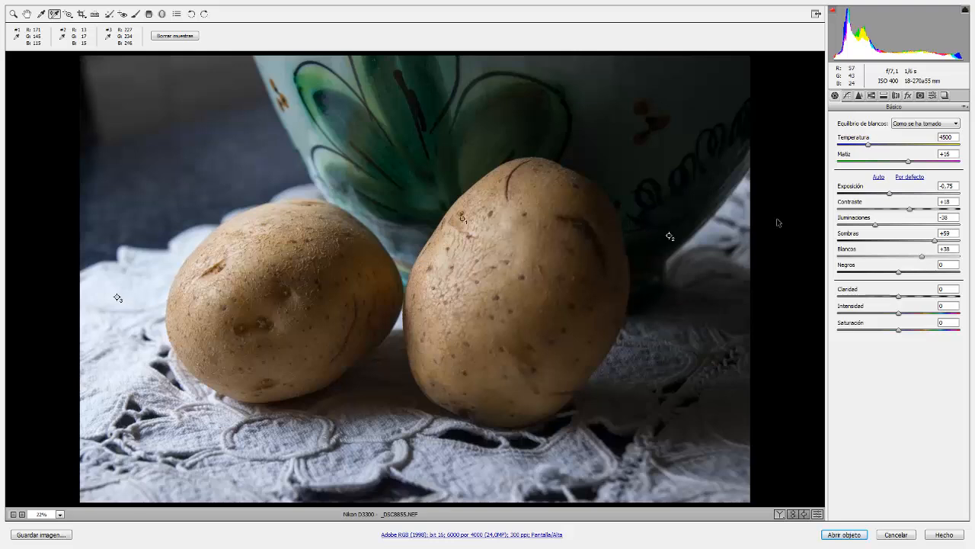
pyautogui.moveTo(876, 225); pyautogui.dragTo(899, 228)
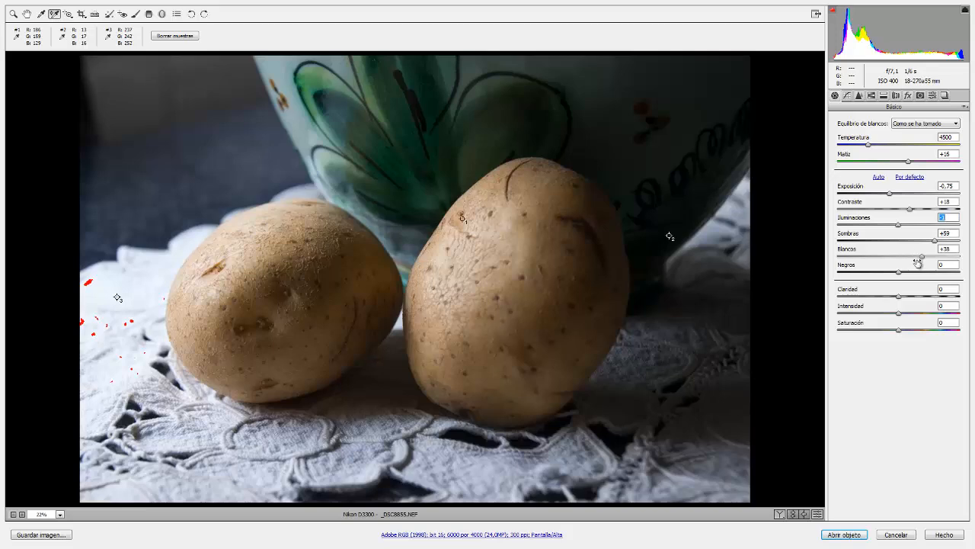
# - Recover the bright cloth by lowering the whites to -83 and the highlights to -55
pyautogui.moveTo(922, 257); pyautogui.dragTo(859, 262)
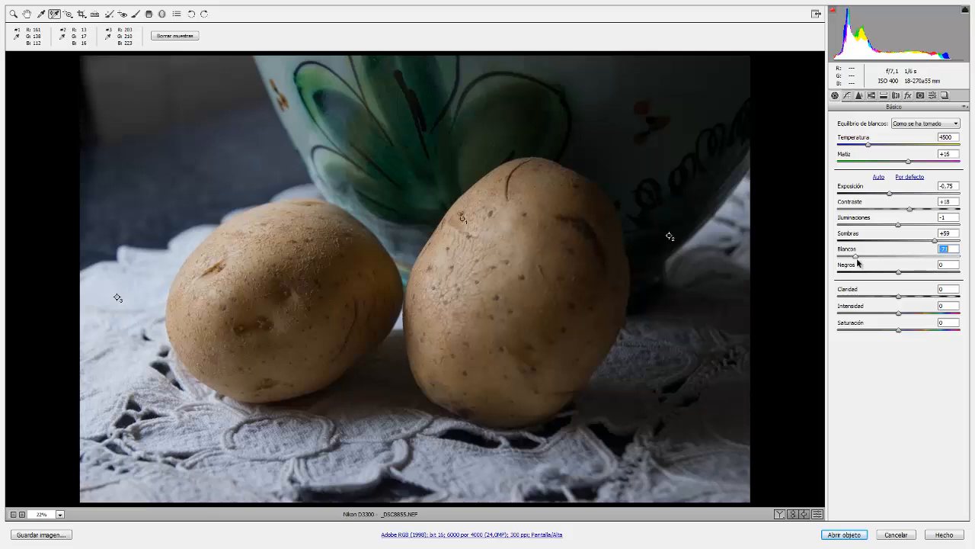
pyautogui.moveTo(858, 260); pyautogui.dragTo(830, 262)
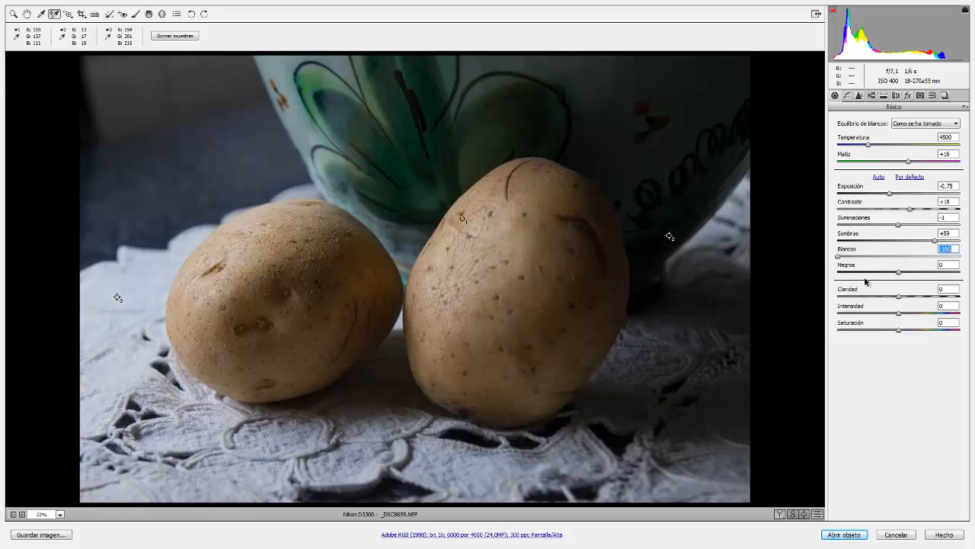
pyautogui.moveTo(837, 258); pyautogui.dragTo(849, 259)
pyautogui.moveTo(901, 230); pyautogui.dragTo(866, 233)
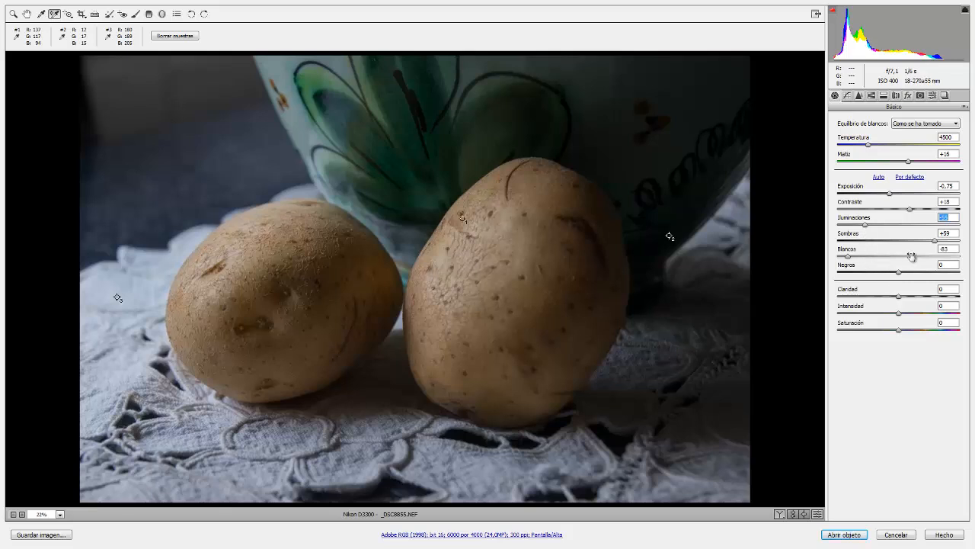
# - Raise the shadows to +66 and lower the blacks to -18
pyautogui.moveTo(936, 242); pyautogui.dragTo(925, 242)
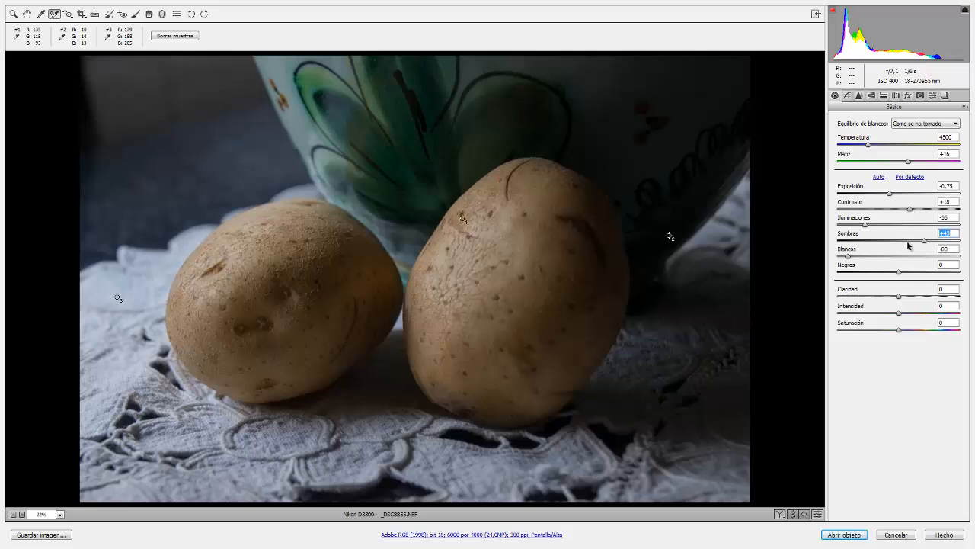
pyautogui.moveTo(925, 243); pyautogui.dragTo(940, 243)
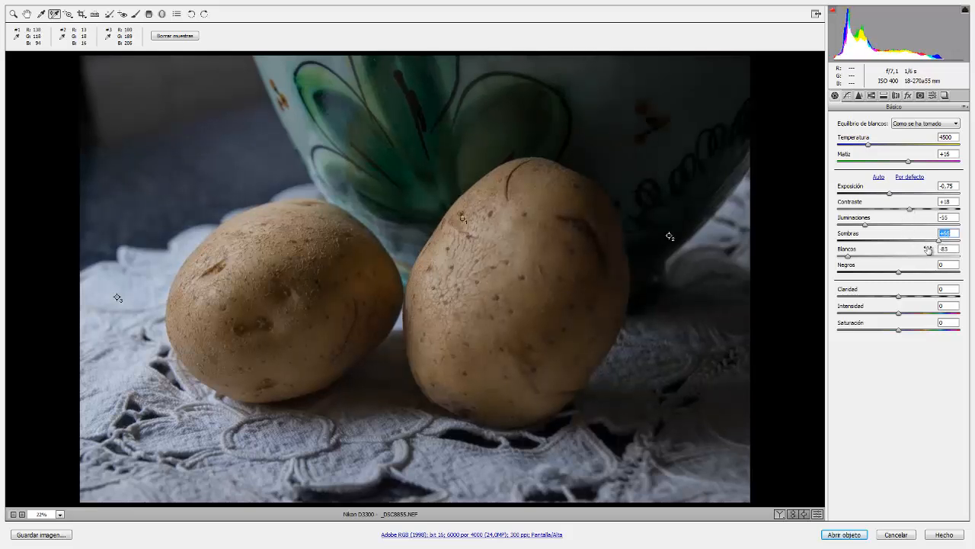
pyautogui.moveTo(899, 273)
pyautogui.mouseDown()
pyautogui.moveTo(926, 273)
pyautogui.moveTo(887, 273)
pyautogui.mouseUp()
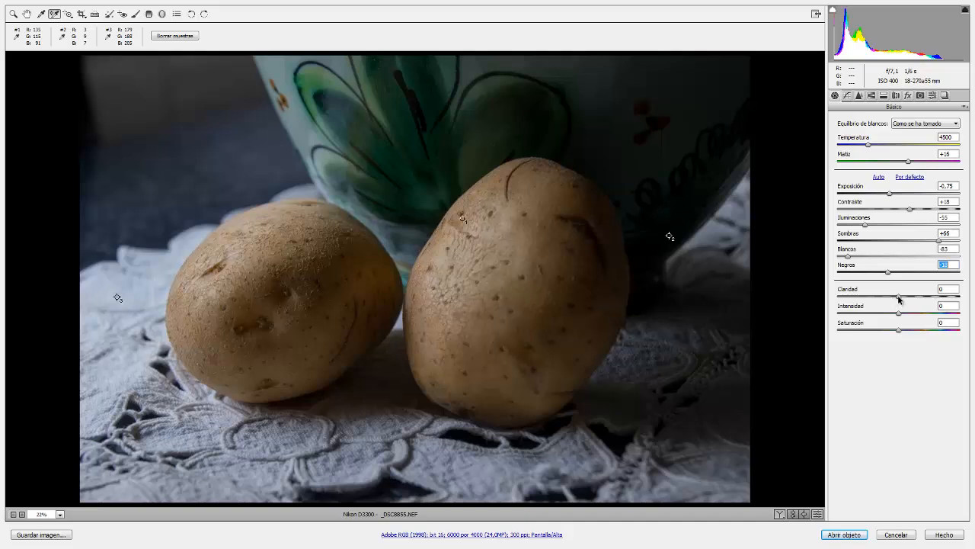
# - Compare the extreme positive and negative clarity effects on the potatoes, and set the clarity to +38
pyautogui.moveTo(899, 300); pyautogui.dragTo(965, 298)
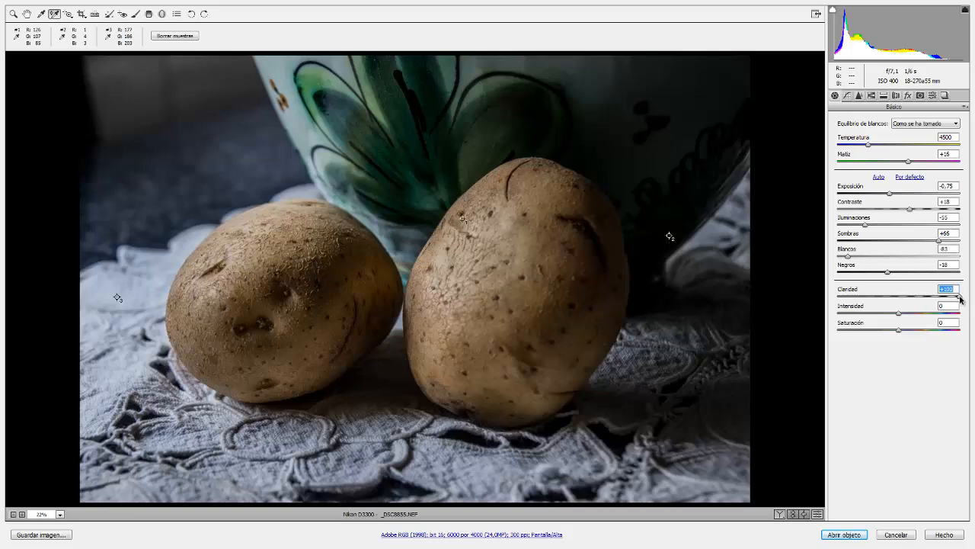
pyautogui.moveTo(962, 298); pyautogui.dragTo(842, 305)
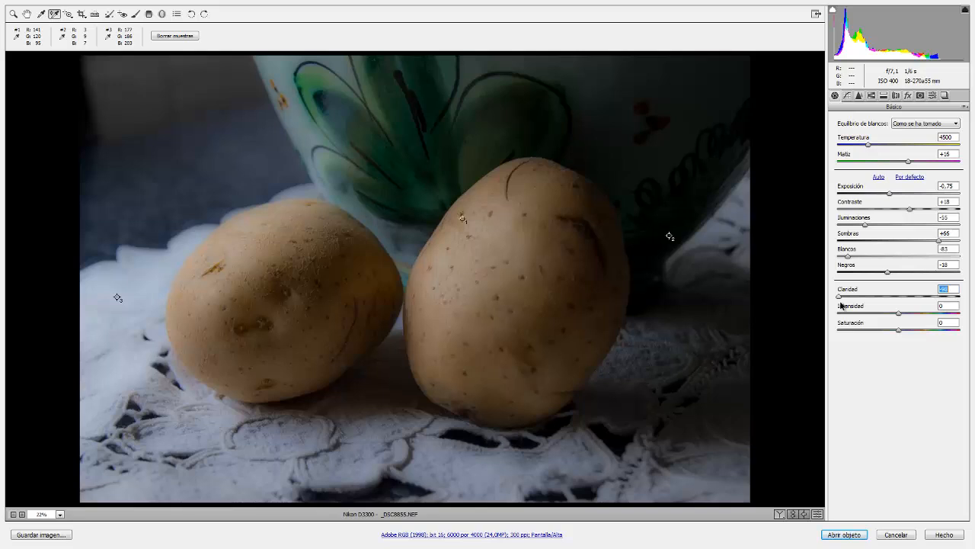
pyautogui.moveTo(841, 304); pyautogui.dragTo(906, 298)
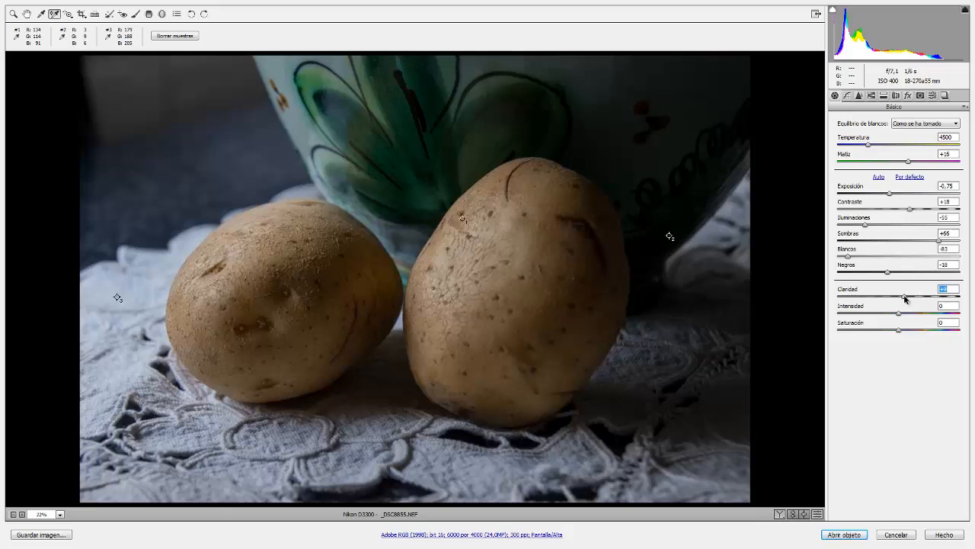
pyautogui.moveTo(919, 297); pyautogui.dragTo(923, 296)
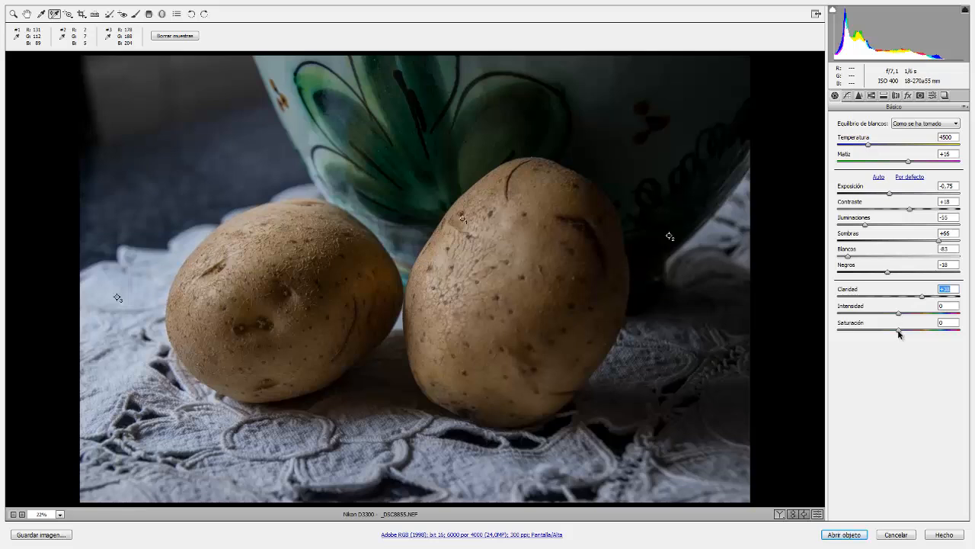
# - Test the maximum saturation, reduce it to +13, and set the vibrance (Intensidad) to +30
pyautogui.click(899, 331)
pyautogui.moveTo(899, 332); pyautogui.dragTo(966, 331)
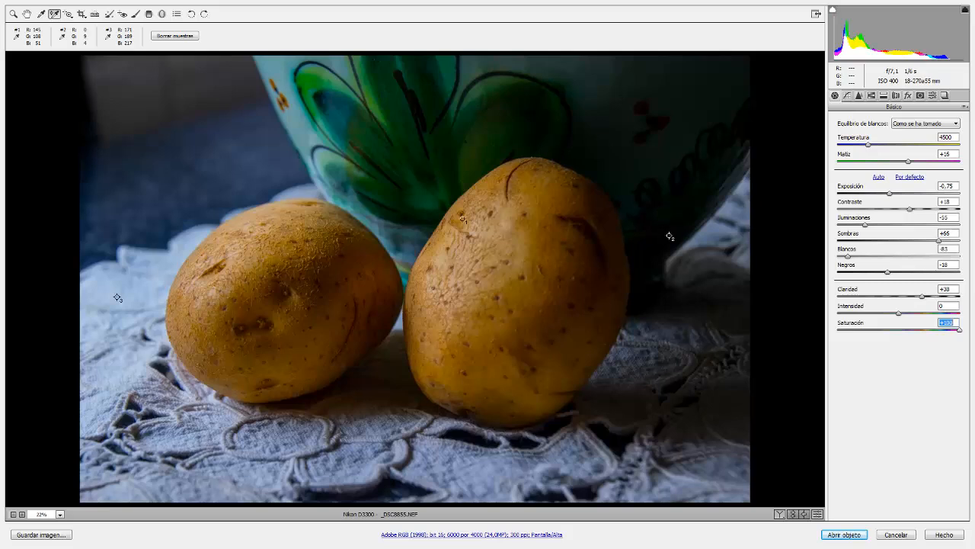
pyautogui.moveTo(960, 332); pyautogui.dragTo(917, 314)
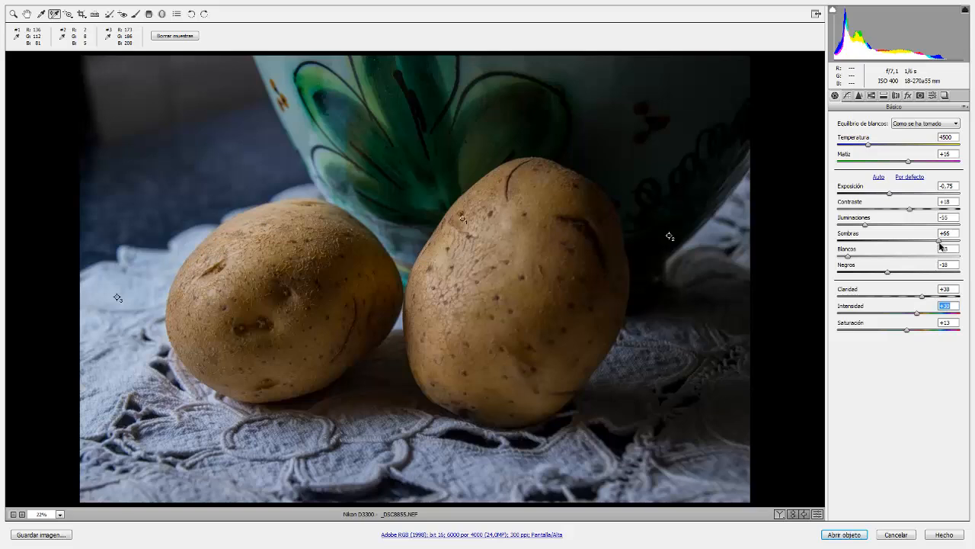
# - Refine the tones with shadows at +77, clarity at +53 and blacks at -30
pyautogui.moveTo(940, 241)
pyautogui.mouseDown()
pyautogui.moveTo(955, 245)
pyautogui.moveTo(947, 245)
pyautogui.mouseUp()
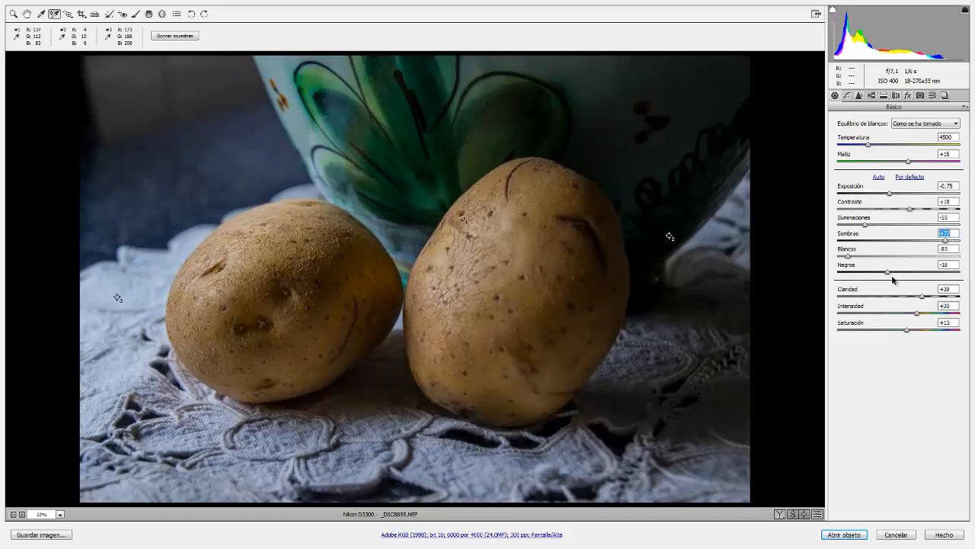
pyautogui.moveTo(915, 293); pyautogui.dragTo(931, 296)
pyautogui.moveTo(887, 272)
pyautogui.mouseDown()
pyautogui.moveTo(906, 274)
pyautogui.moveTo(880, 272)
pyautogui.mouseUp()
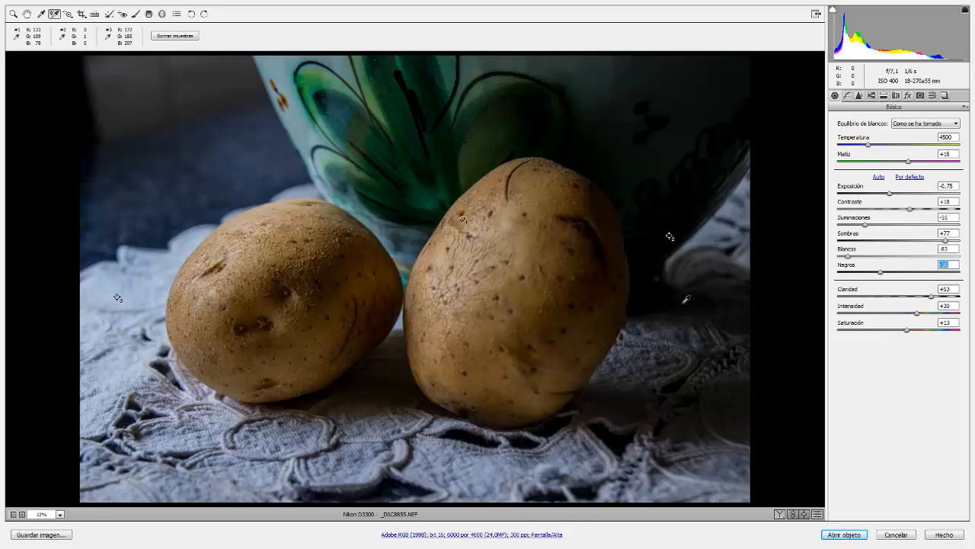
# - Compare the parametric and point tone curves, and raise the parametric curve's highlights to +79
pyautogui.click(846, 96)
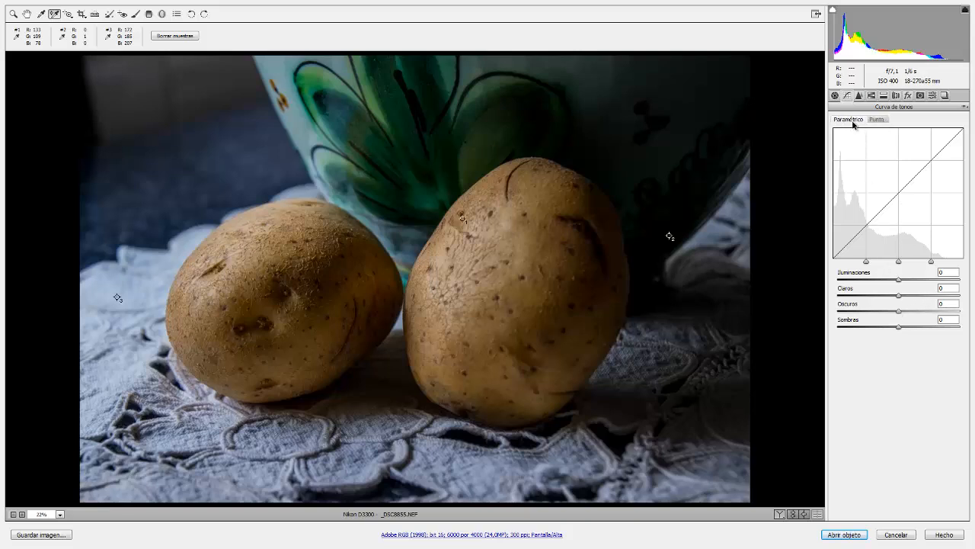
pyautogui.click(880, 123)
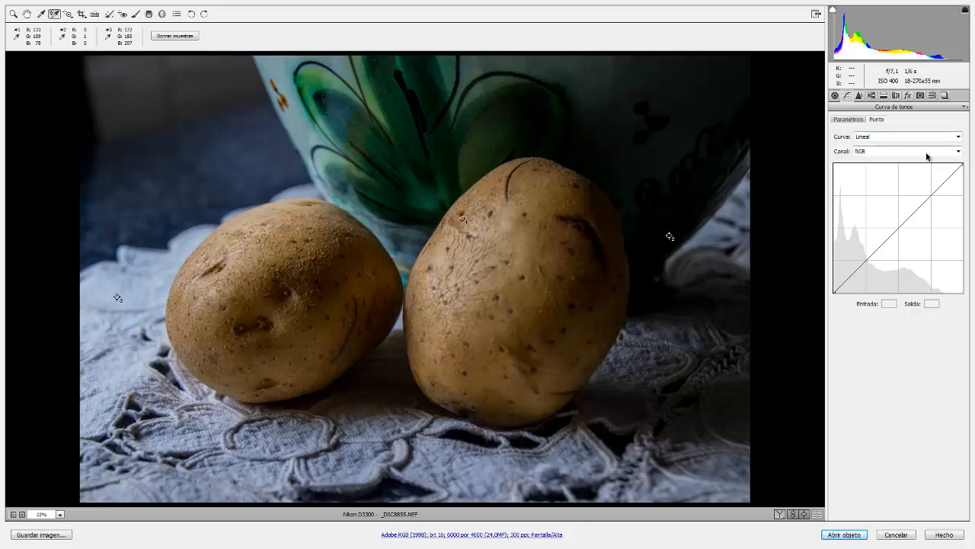
pyautogui.click(848, 121)
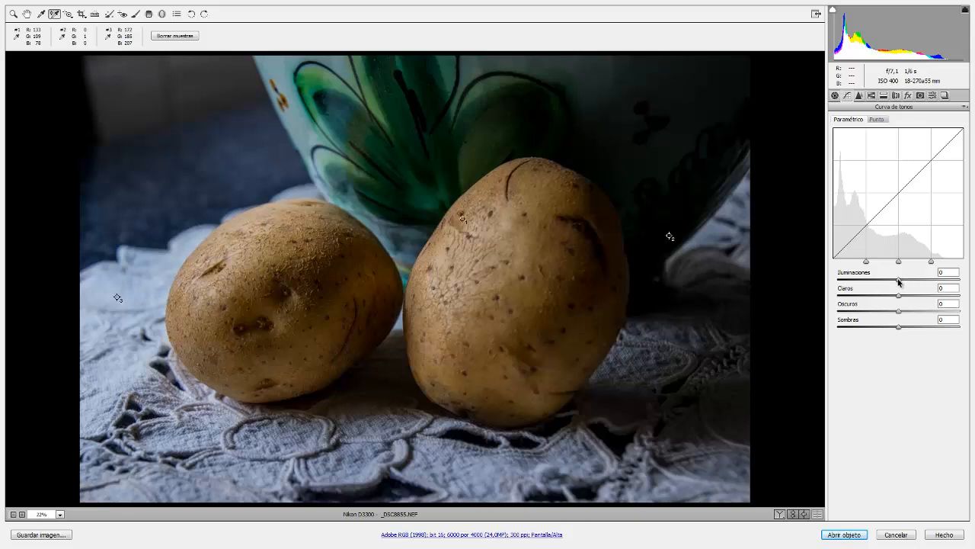
pyautogui.moveTo(898, 281); pyautogui.dragTo(947, 281)
# - Check the basic settings against the tone curve, and set the parametric lights to +8, darks to +11 and shadows to +4
pyautogui.click(835, 96)
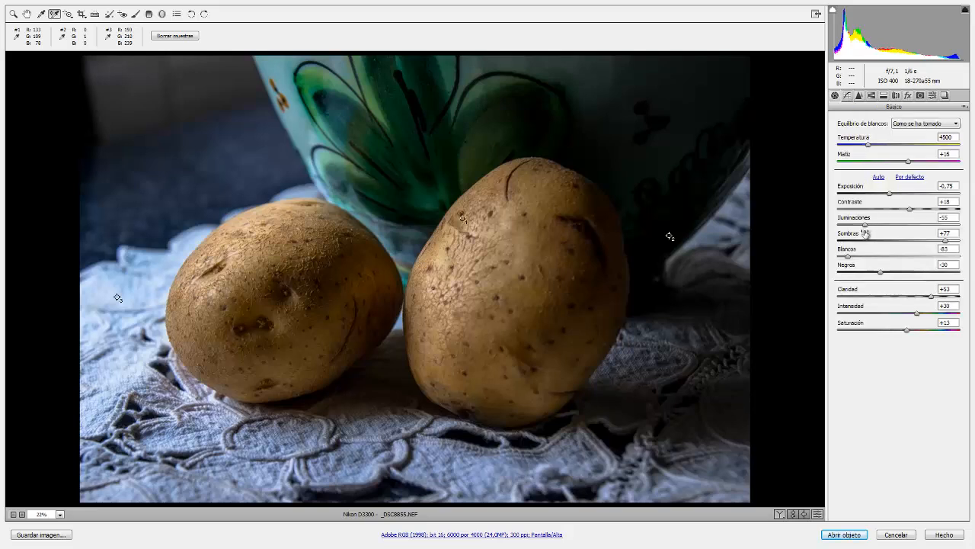
pyautogui.click(847, 95)
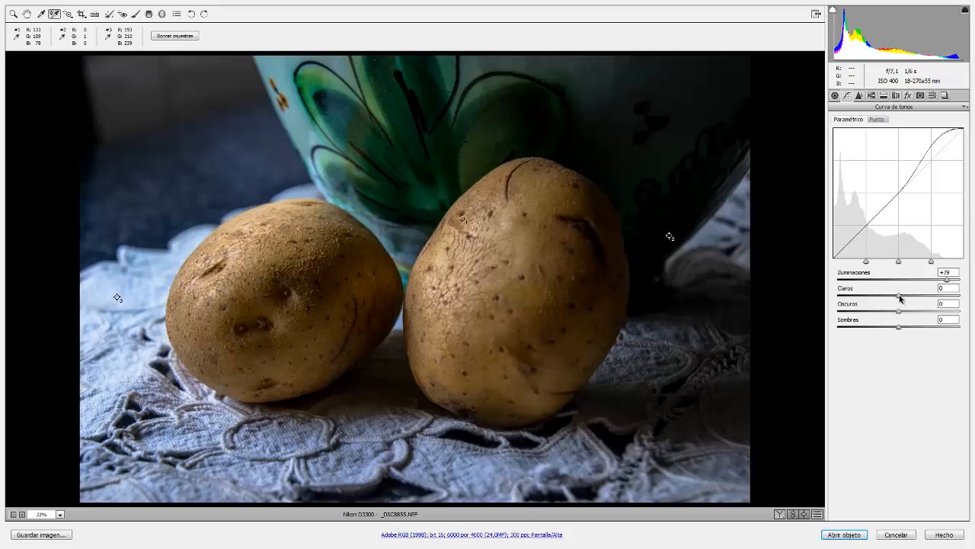
pyautogui.moveTo(900, 298)
pyautogui.mouseDown()
pyautogui.moveTo(947, 296)
pyautogui.moveTo(886, 296)
pyautogui.moveTo(903, 296)
pyautogui.mouseUp()
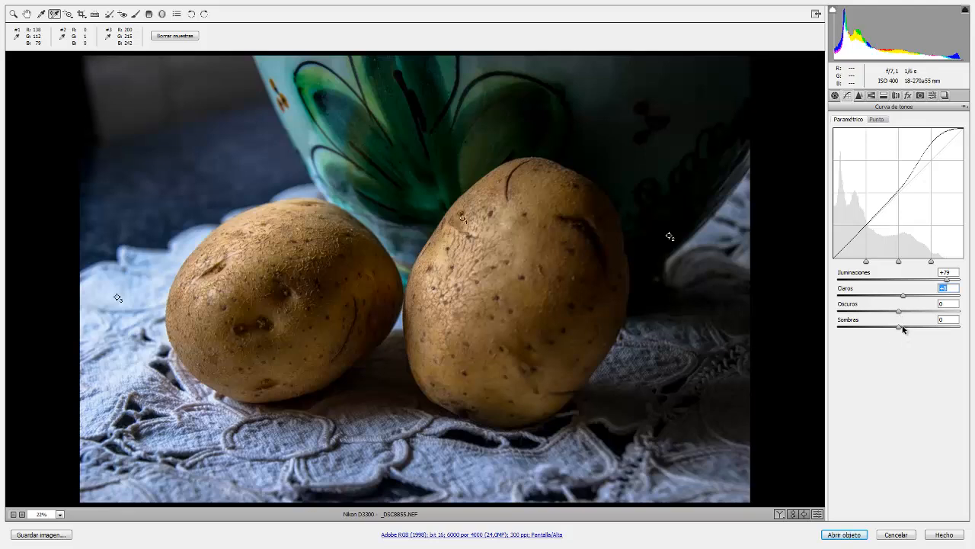
pyautogui.moveTo(900, 329); pyautogui.dragTo(914, 312)
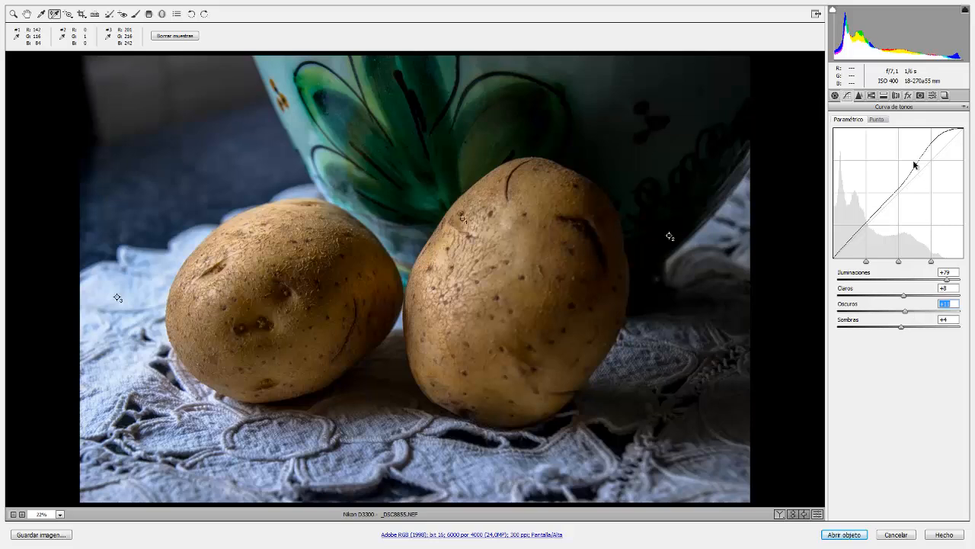
# - Set the sharpening amount to 92 in the detail adjustments, judging the effect in the grayscale preview
pyautogui.click(859, 96)
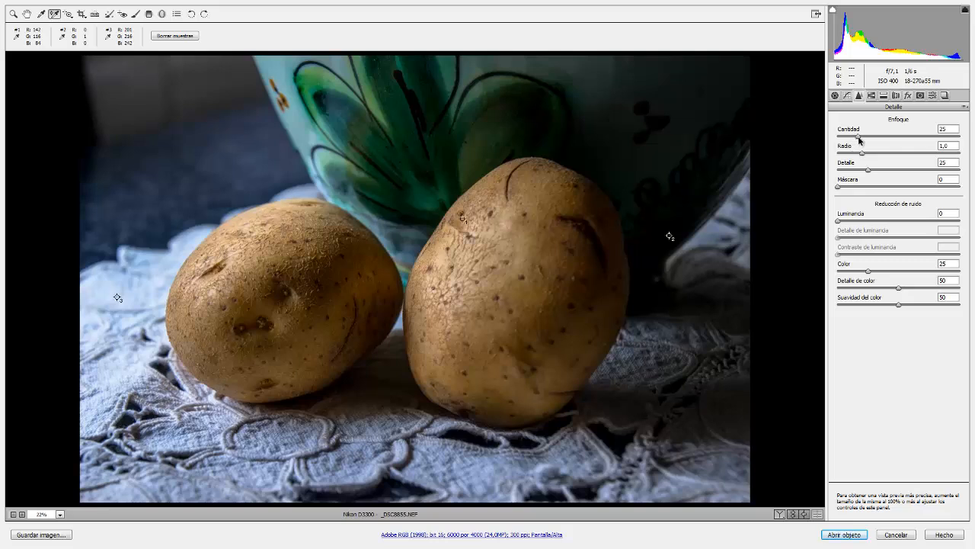
pyautogui.moveTo(857, 138); pyautogui.dragTo(897, 138)
pyautogui.keyDown('alt'); pyautogui.click(896, 139); pyautogui.keyUp('alt')
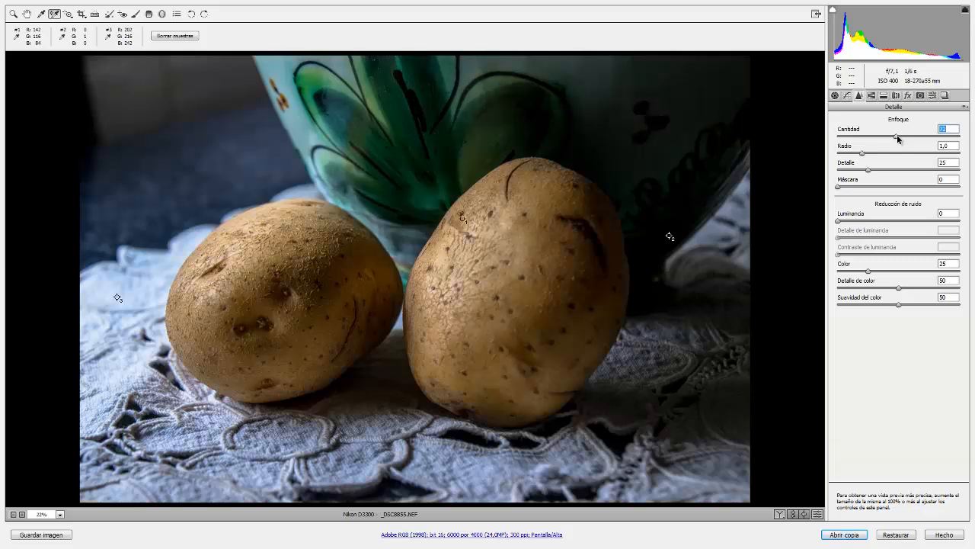
pyautogui.keyDown('alt'); pyautogui.click(898, 139); pyautogui.keyUp('alt')
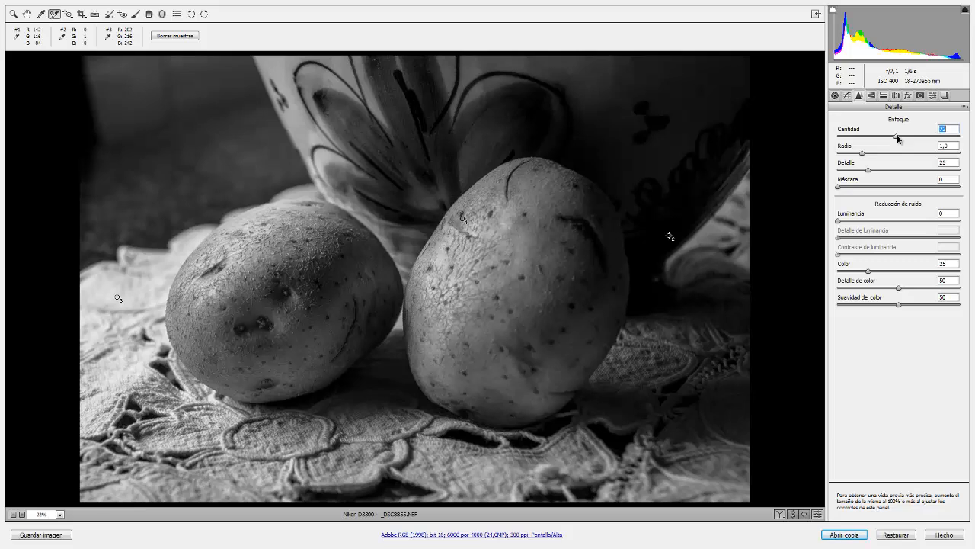
pyautogui.moveTo(897, 138); pyautogui.dragTo(924, 141)
pyautogui.moveTo(925, 140); pyautogui.dragTo(915, 141)
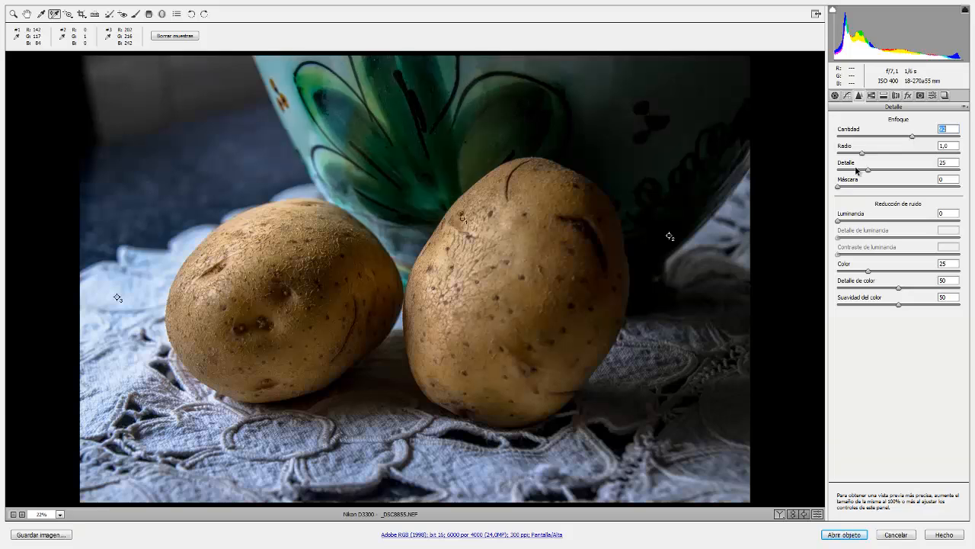
# - Increase the sharpening radius to 1.8 while previewing the affected edges on gray
pyautogui.press('Tab')
pyautogui.moveTo(819, 154); pyautogui.dragTo(881, 158)
pyautogui.keyDown('alt'); pyautogui.click(880, 157); pyautogui.keyUp('alt')
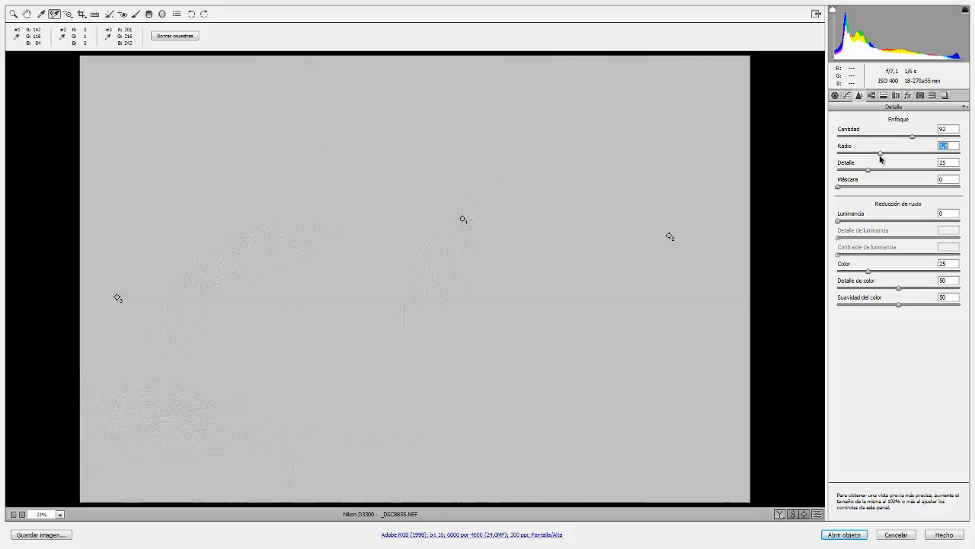
pyautogui.moveTo(895, 158)
pyautogui.mouseDown()
pyautogui.moveTo(929, 156)
pyautogui.moveTo(844, 161)
pyautogui.moveTo(933, 160)
pyautogui.moveTo(851, 159)
pyautogui.moveTo(902, 158)
pyautogui.mouseUp()
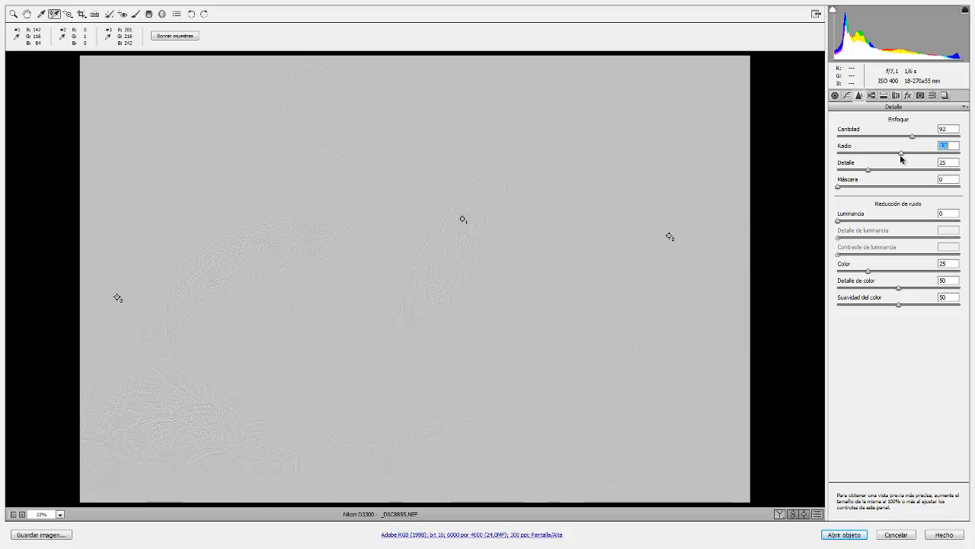
# - Increase the sharpening radius to 2.3 and the sharpening detail to 77
pyautogui.moveTo(901, 159); pyautogui.dragTo(921, 160)
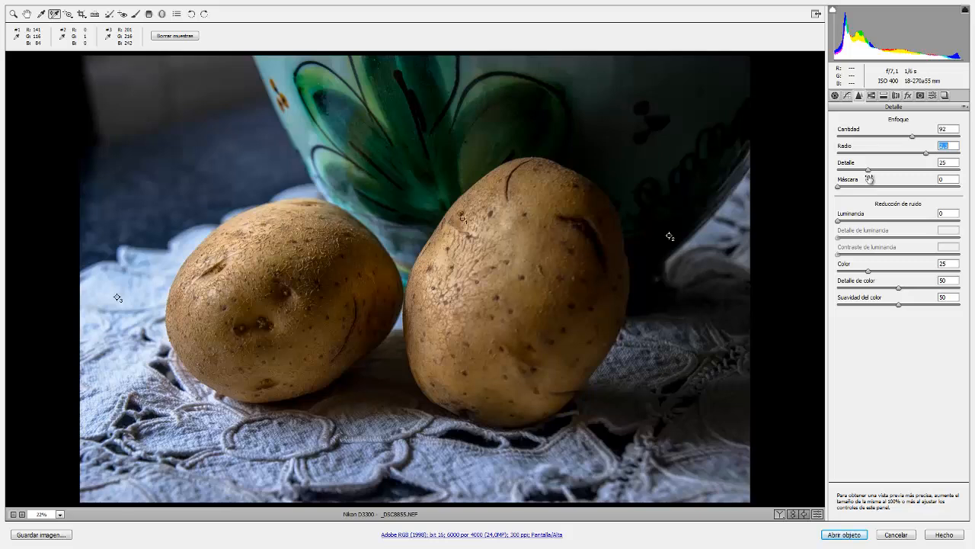
pyautogui.moveTo(869, 173); pyautogui.dragTo(909, 175)
pyautogui.moveTo(910, 175); pyautogui.dragTo(932, 177)
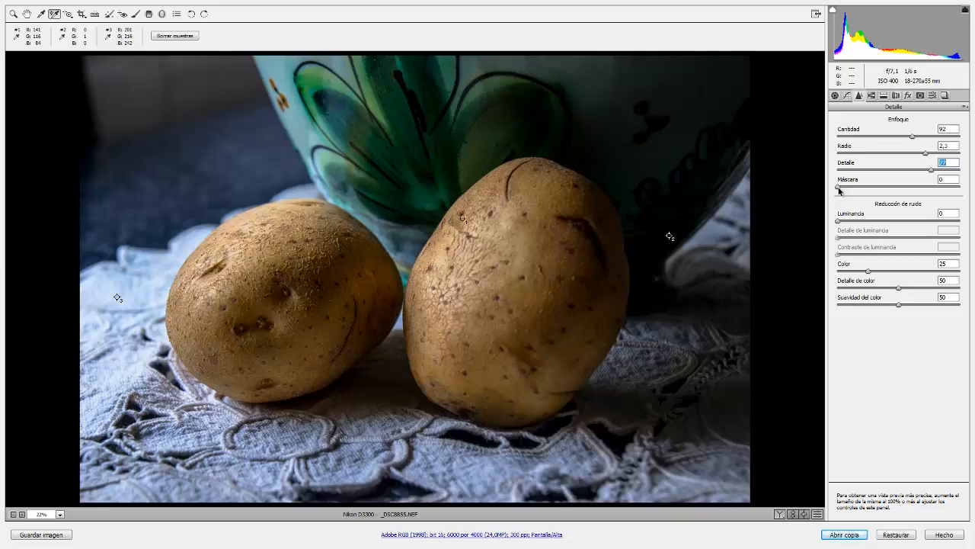
# - Set the sharpening mask to 74, judging the protected areas in the black-and-white mask preview
pyautogui.moveTo(839, 190); pyautogui.dragTo(894, 190)
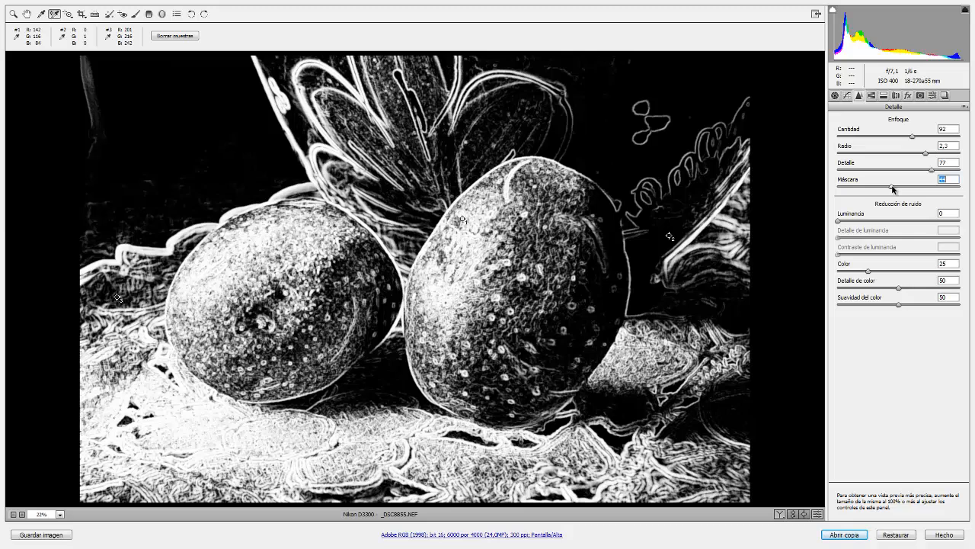
pyautogui.moveTo(893, 189); pyautogui.dragTo(886, 189)
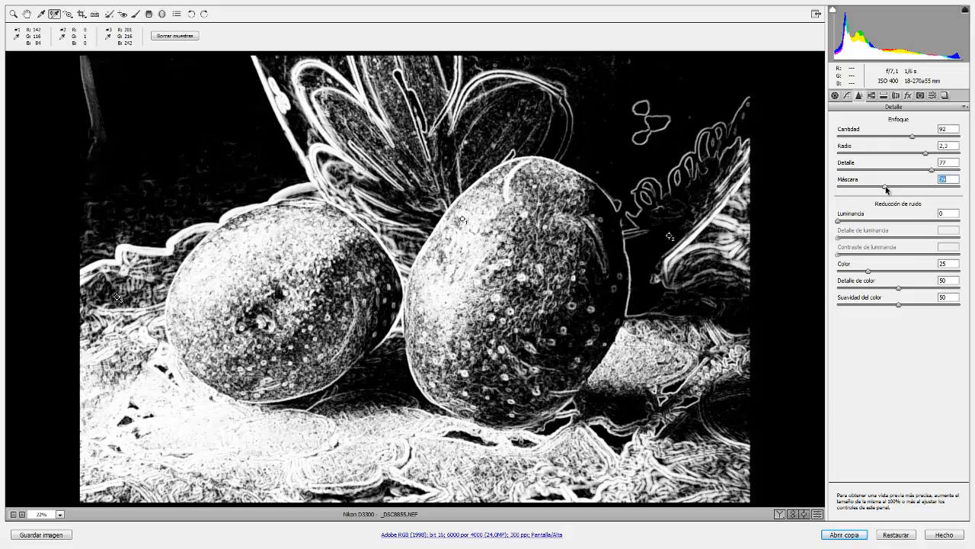
pyautogui.moveTo(886, 189); pyautogui.dragTo(928, 186)
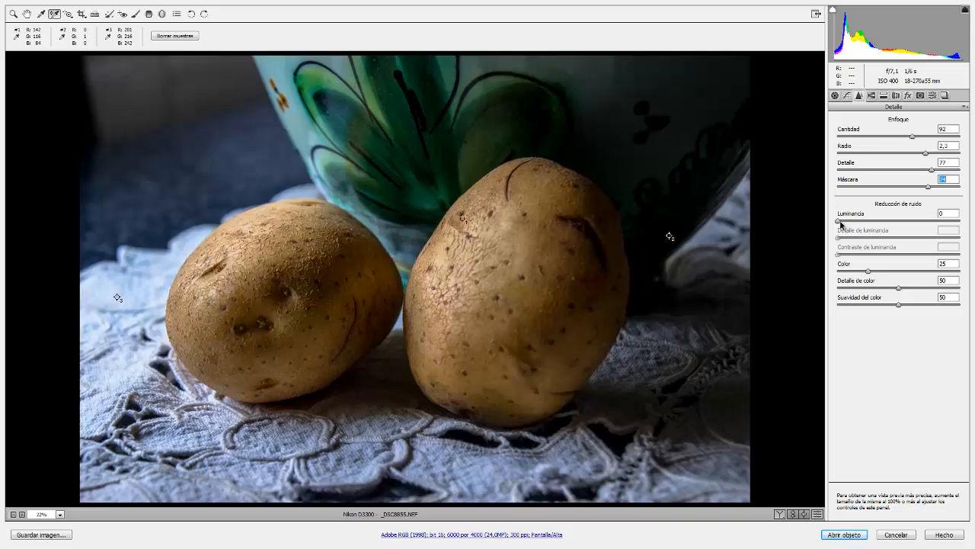
# - Set noise reduction to luminance 15, luminance detail 32 and luminance contrast 13, and lower the color noise reduction slightly
pyautogui.moveTo(840, 223)
pyautogui.mouseDown()
pyautogui.moveTo(937, 222)
pyautogui.moveTo(855, 222)
pyautogui.mouseUp()
pyautogui.press('shift')
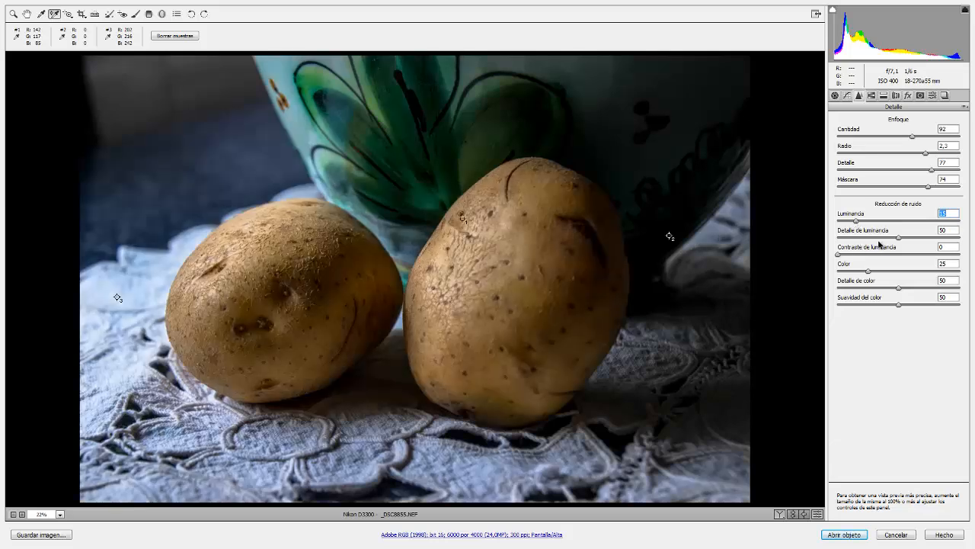
pyautogui.click(877, 240)
pyautogui.moveTo(838, 254)
pyautogui.mouseDown()
pyautogui.moveTo(862, 258)
pyautogui.moveTo(852, 257)
pyautogui.mouseUp()
pyautogui.press('alt')
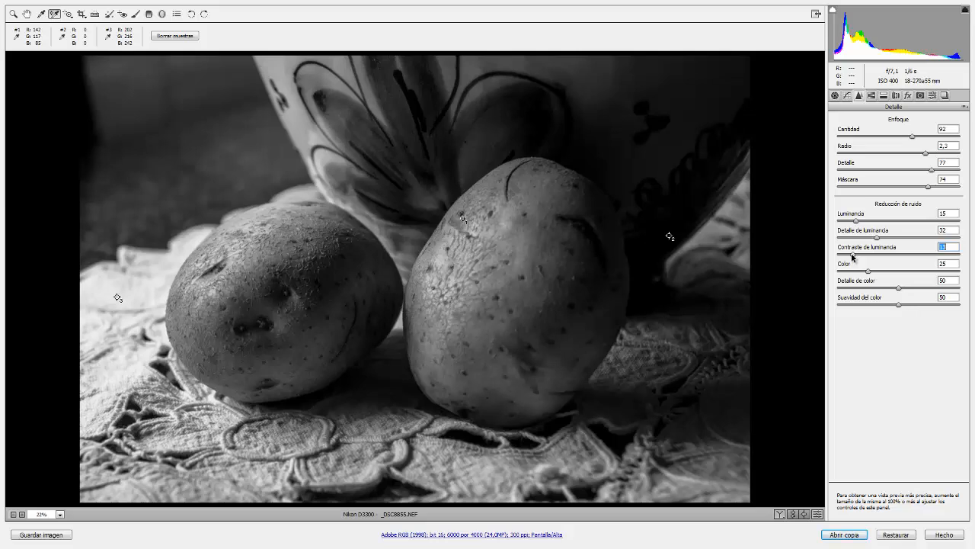
pyautogui.moveTo(852, 257); pyautogui.dragTo(862, 276)
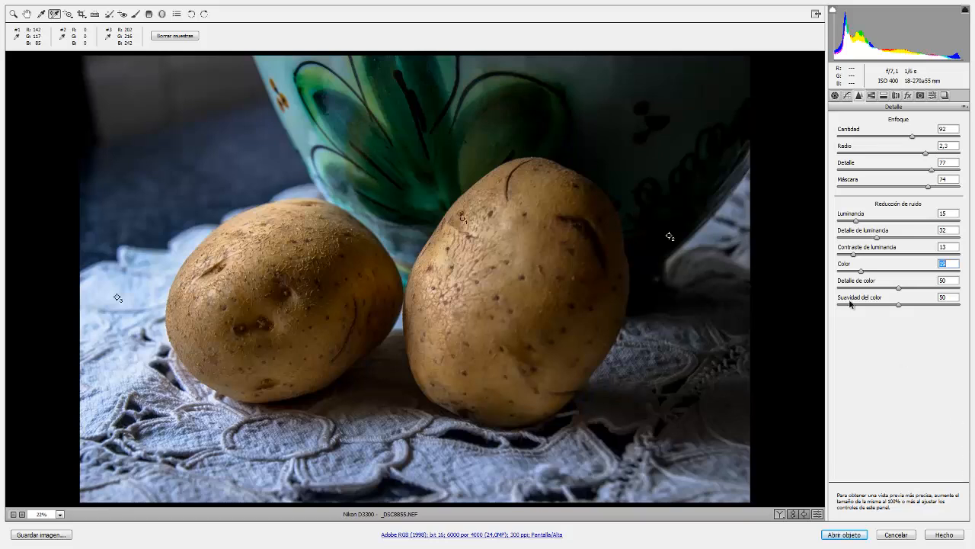
# - Review the HSL adjustments, and try tinting the highlights with split toning saturation before resetting it to 0
pyautogui.click(872, 95)
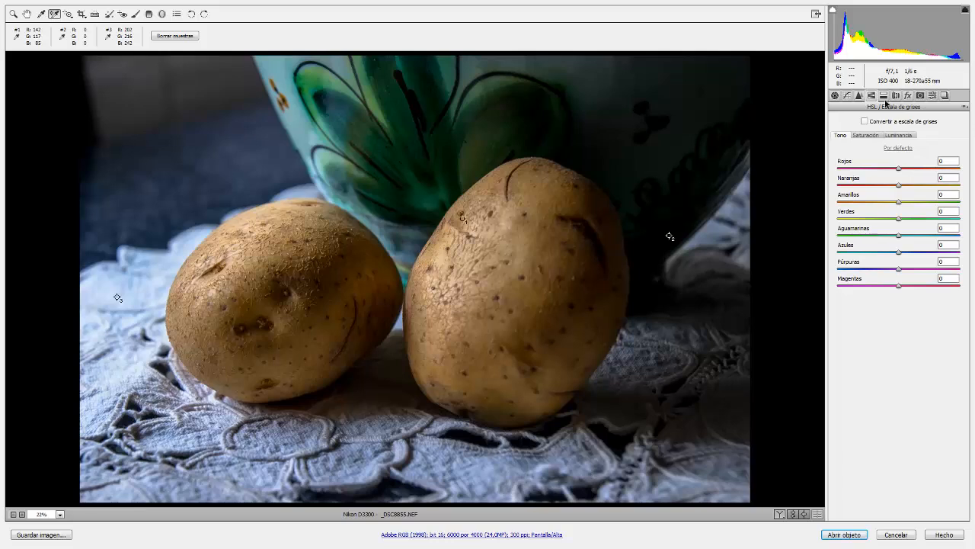
pyautogui.click(895, 96)
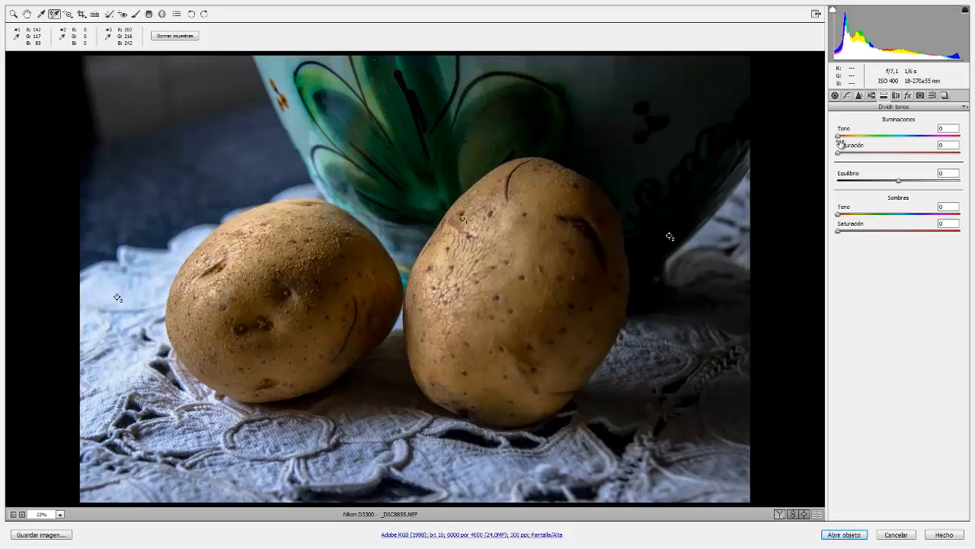
pyautogui.moveTo(839, 153); pyautogui.dragTo(877, 156)
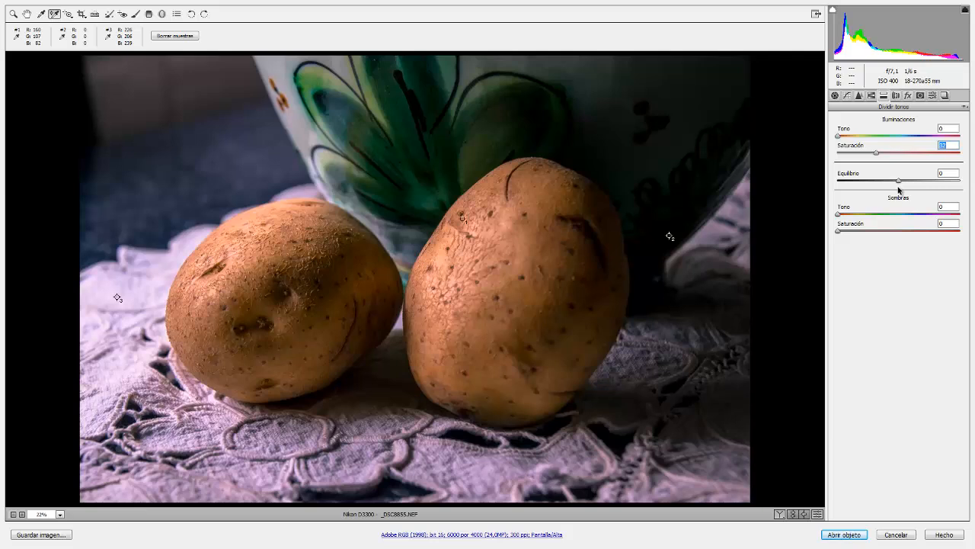
pyautogui.moveTo(880, 155); pyautogui.dragTo(814, 158)
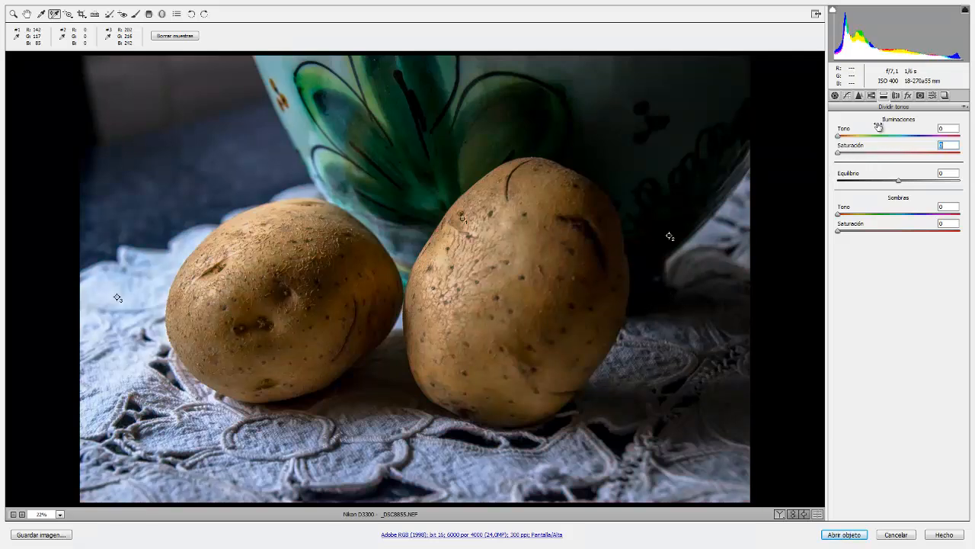
# - Enable lens profile corrections and assign the Tamron 18-270mm lens profile to the photo
pyautogui.click(897, 96)
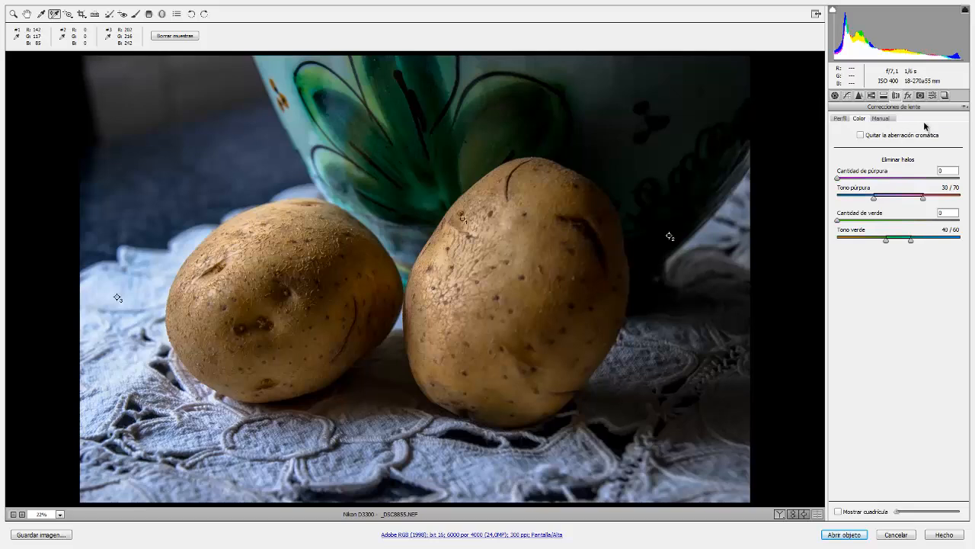
pyautogui.click(841, 119)
pyautogui.click(852, 135)
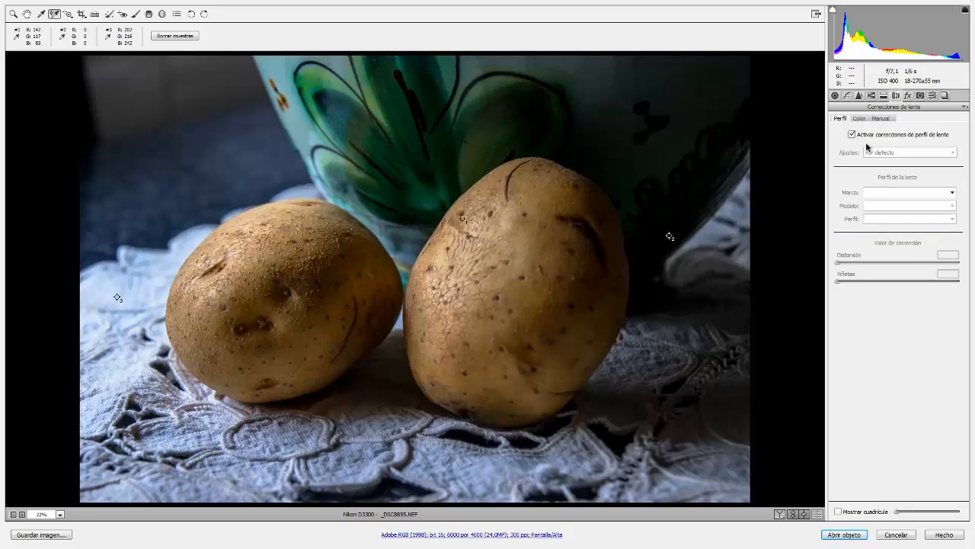
pyautogui.click(938, 196)
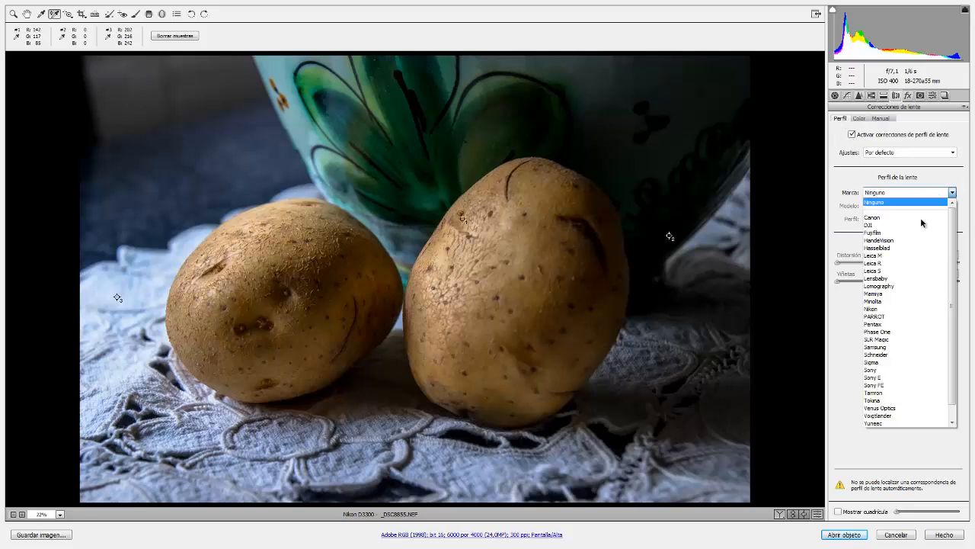
pyautogui.click(891, 394)
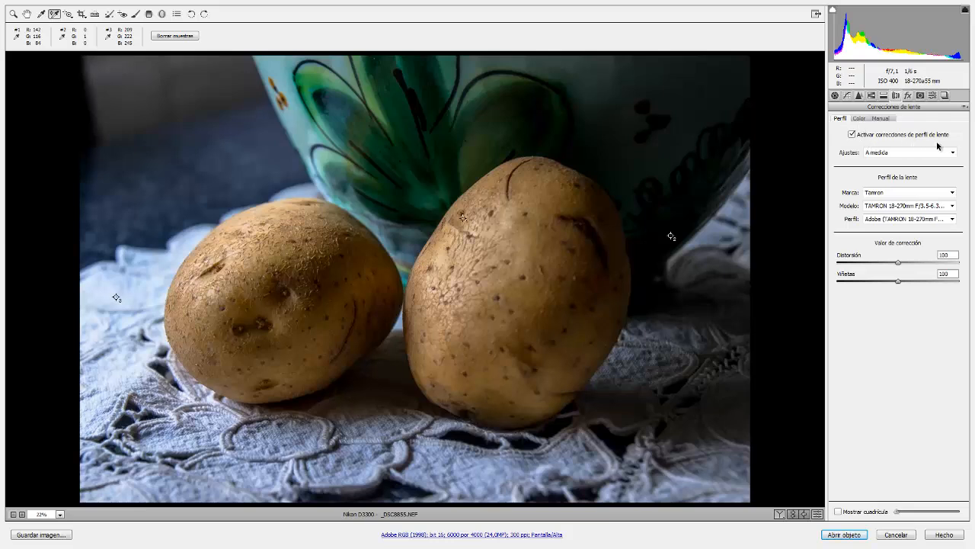
# - Compare the photo with and without the lens profile corrections, leaving them enabled
pyautogui.click(852, 135)
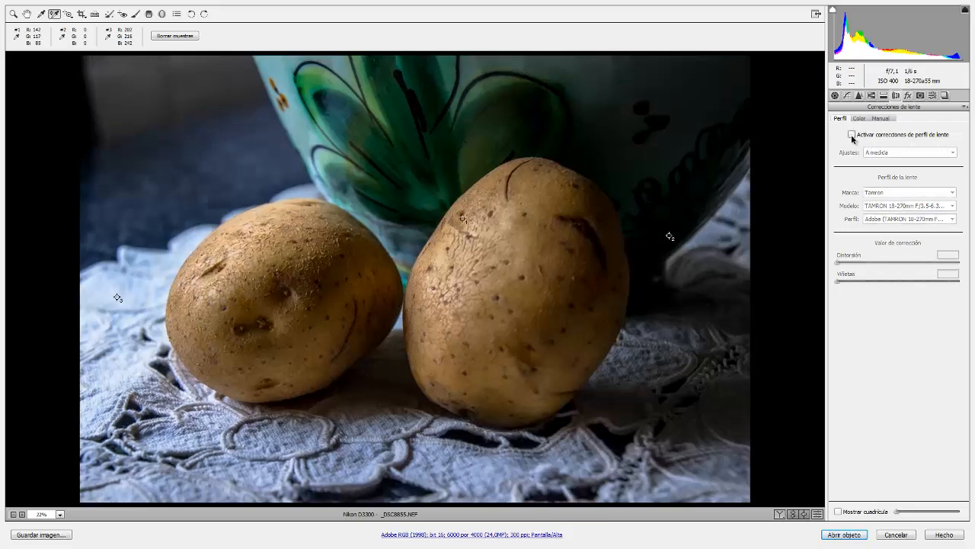
pyautogui.click(852, 135)
pyautogui.click(852, 135)
pyautogui.click(852, 135)
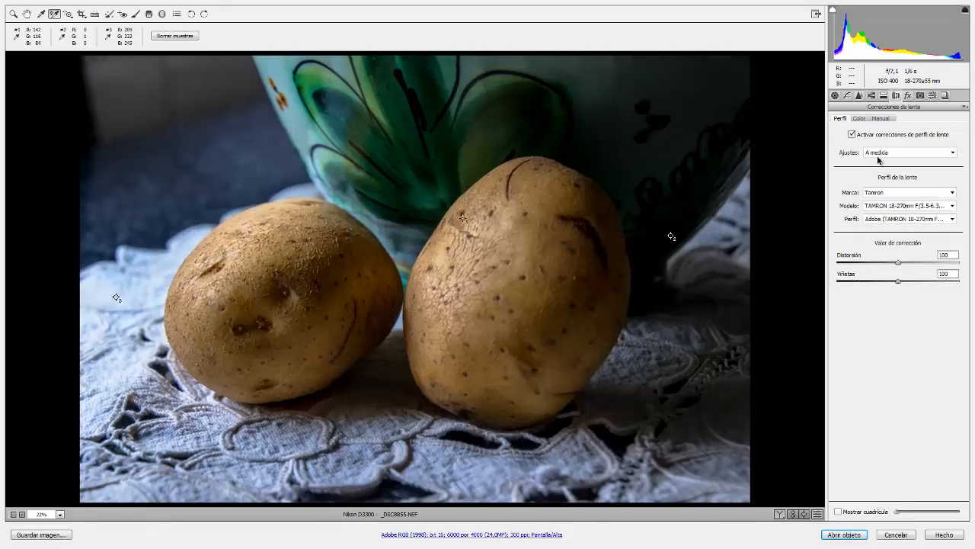
# - Apply the full Upright perspective correction and turn on chromatic aberration removal
pyautogui.click(882, 119)
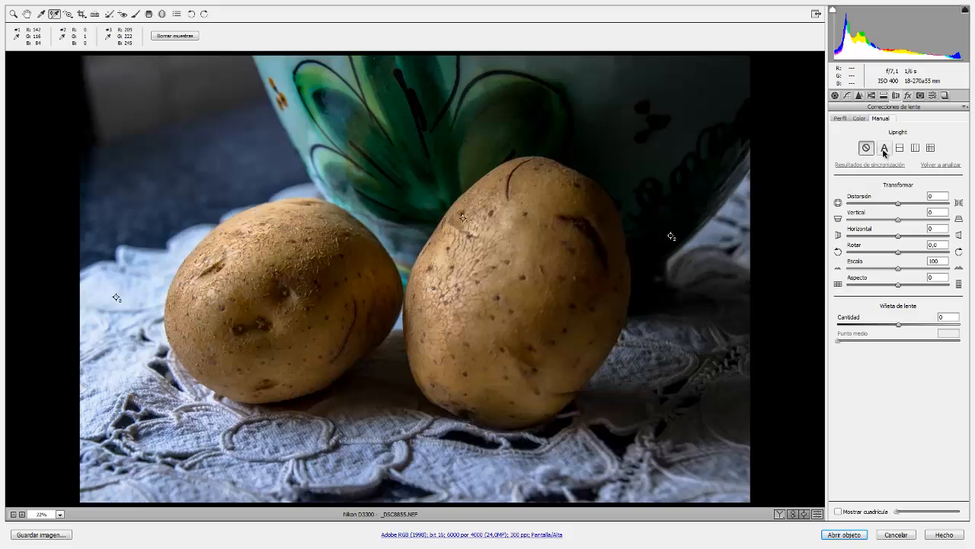
pyautogui.click(929, 148)
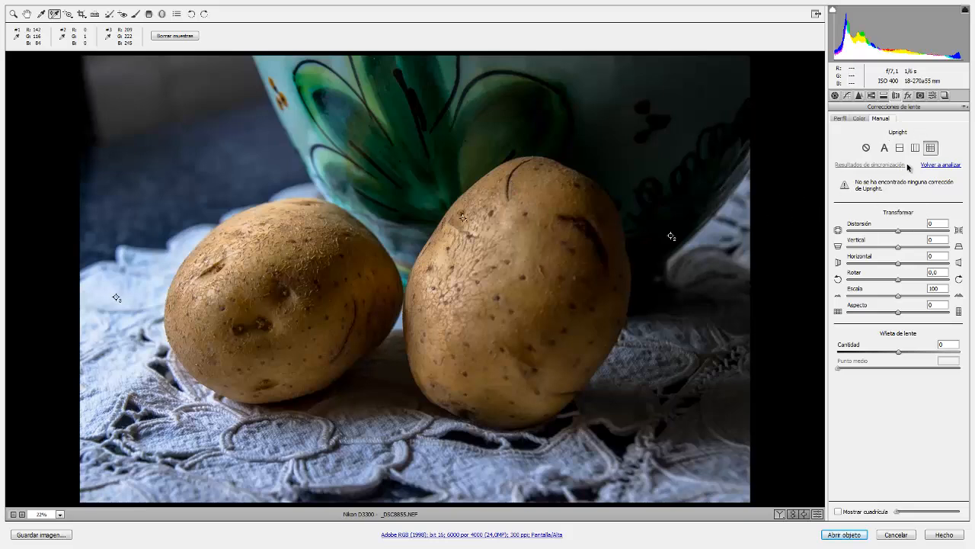
pyautogui.click(860, 120)
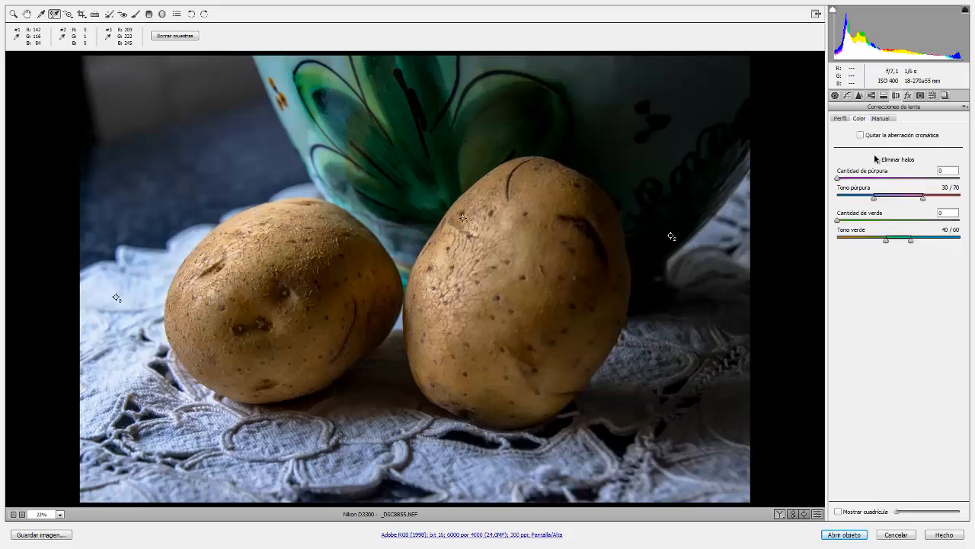
pyautogui.click(860, 137)
pyautogui.click(14, 13)
# - Darken the photo's edges with a post-crop vignette amount of -50, and set the dehaze amount to +15
pyautogui.click(908, 95)
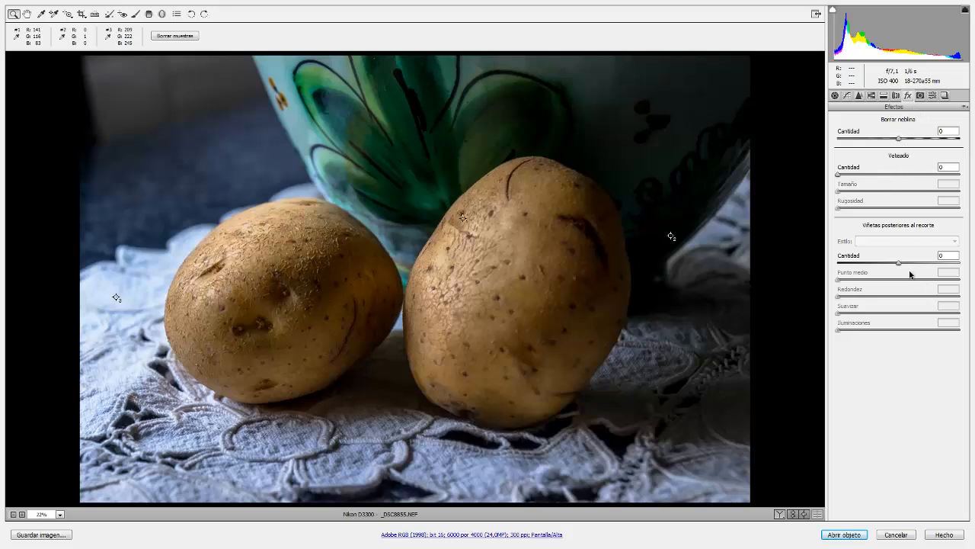
pyautogui.moveTo(899, 265); pyautogui.dragTo(849, 265)
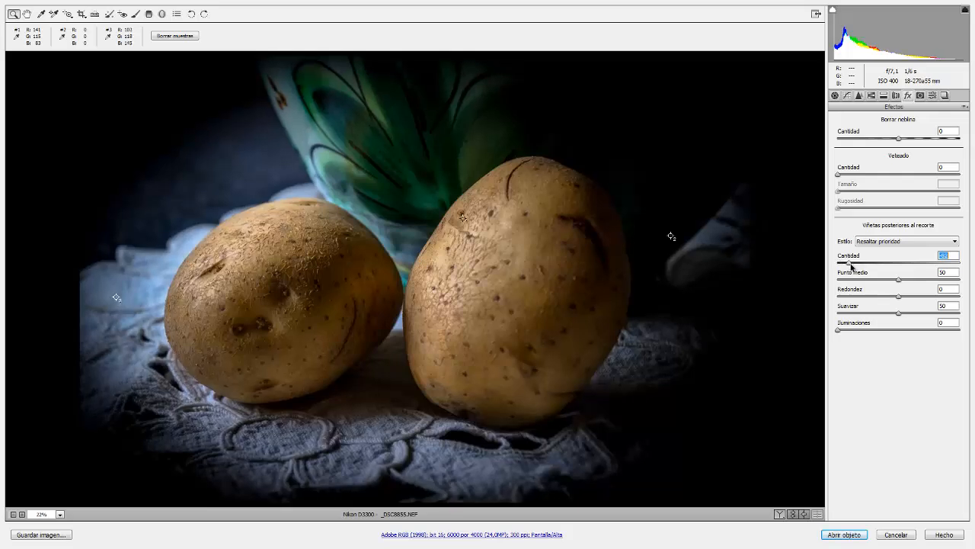
pyautogui.moveTo(851, 265); pyautogui.dragTo(868, 265)
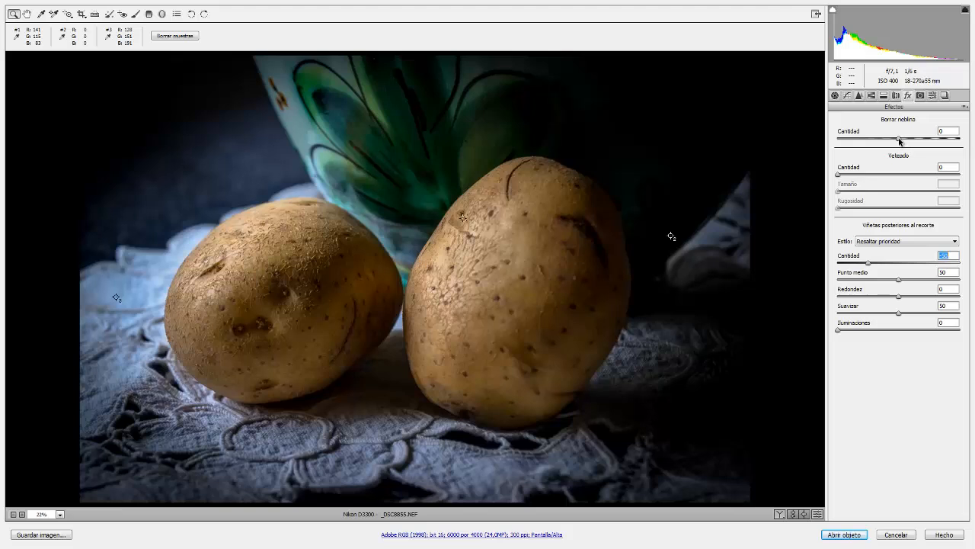
pyautogui.moveTo(900, 140); pyautogui.dragTo(950, 140)
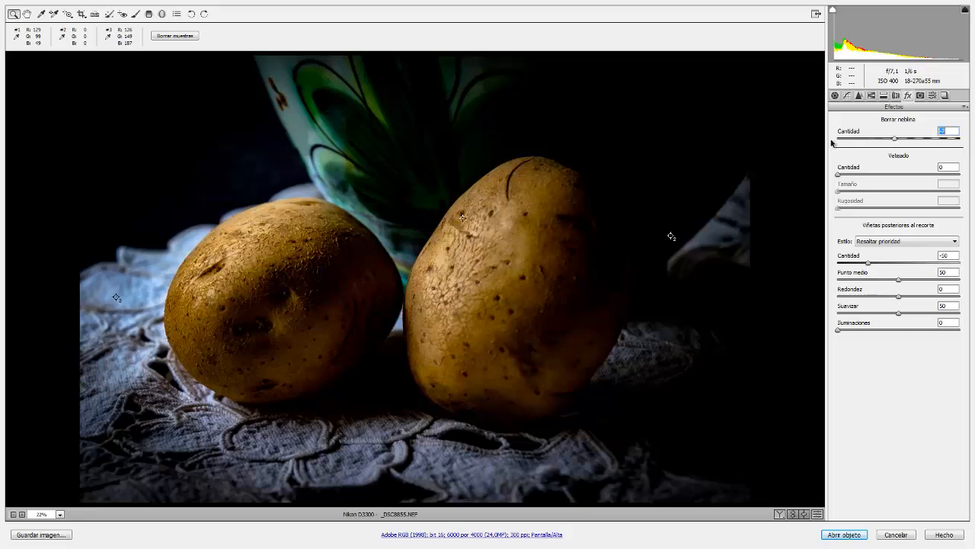
pyautogui.moveTo(950, 139); pyautogui.dragTo(907, 142)
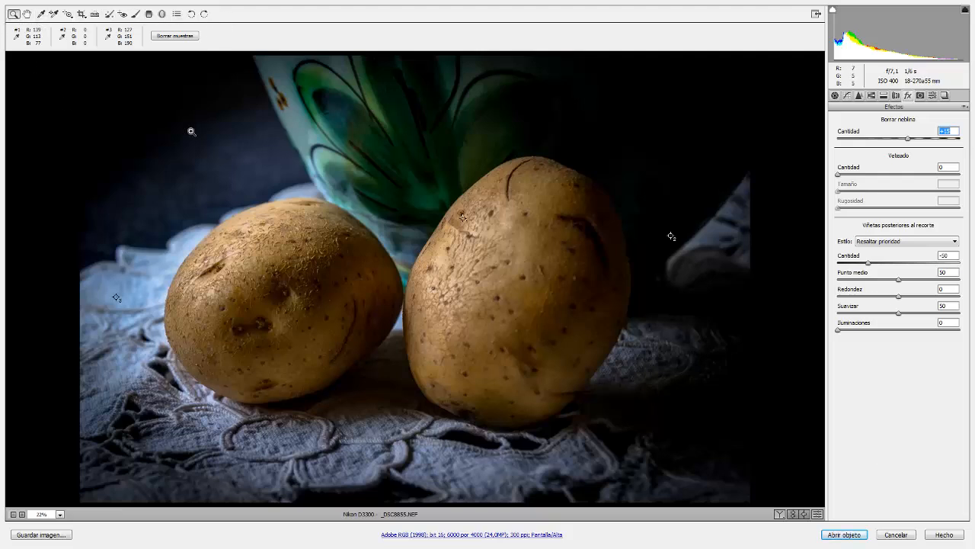
# - Lighten the dark area on the right side of the photo with an adjustment brush set to exposure +1.05 and feather 60
pyautogui.click(136, 14)
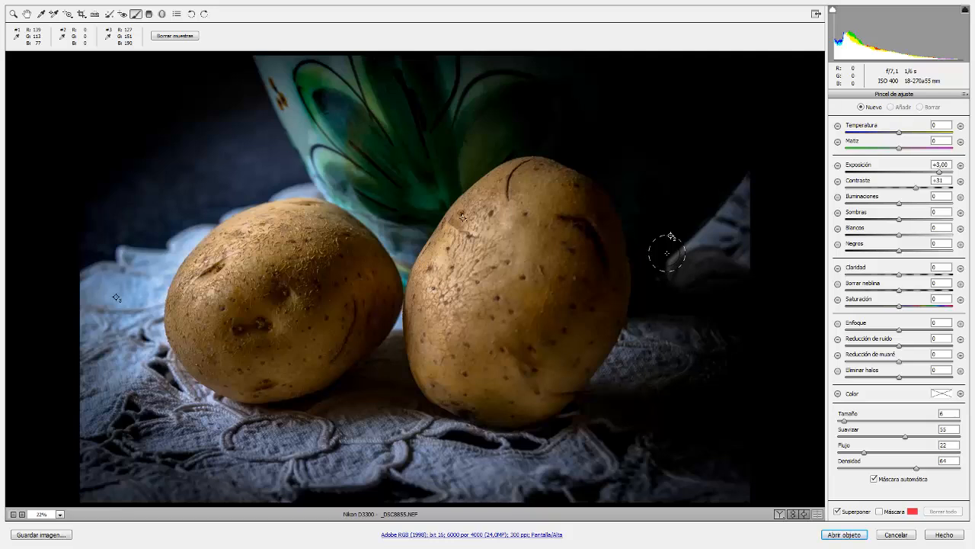
pyautogui.click(961, 169)
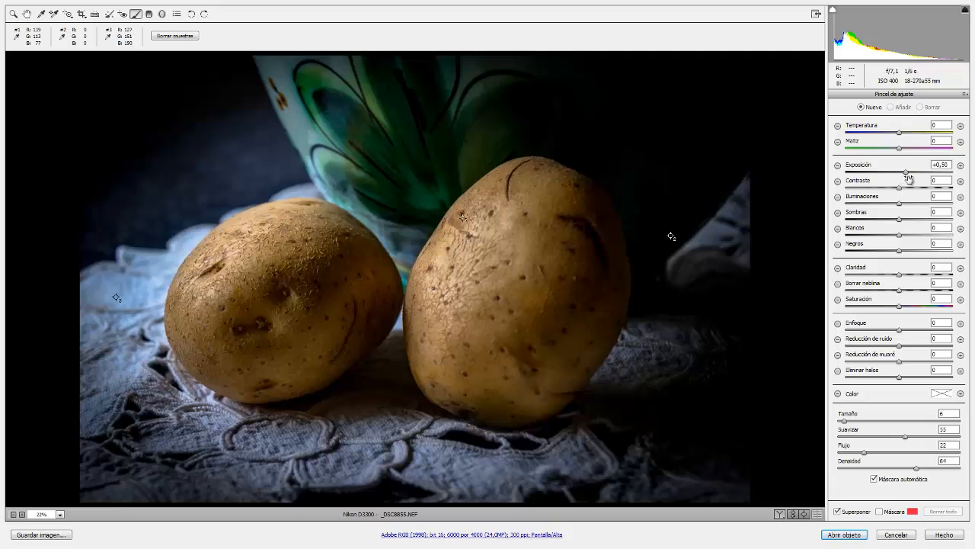
pyautogui.moveTo(907, 176); pyautogui.dragTo(914, 176)
pyautogui.click(596, 193)
pyautogui.moveTo(596, 193); pyautogui.dragTo(619, 196)
pyautogui.moveTo(908, 438); pyautogui.dragTo(913, 438)
pyautogui.click(654, 186)
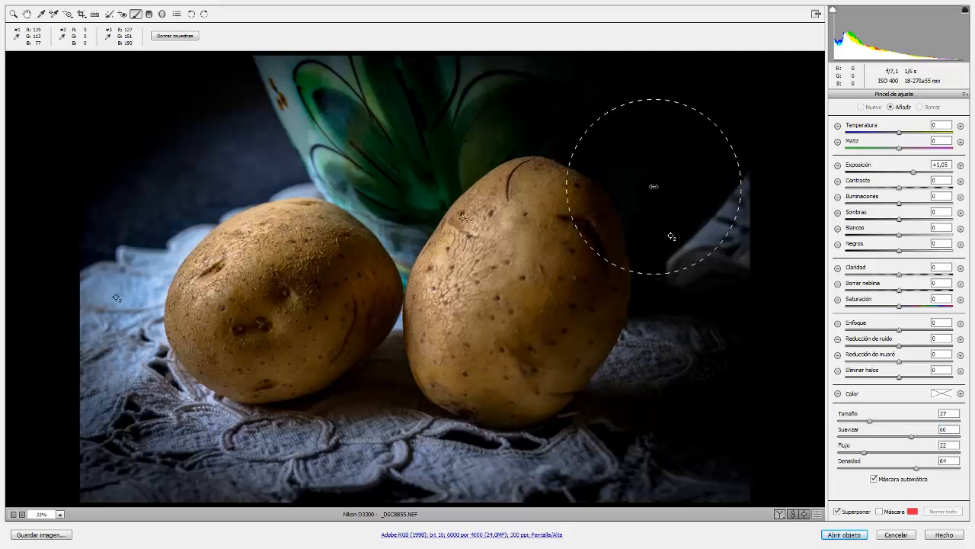
pyautogui.moveTo(654, 186); pyautogui.dragTo(650, 187)
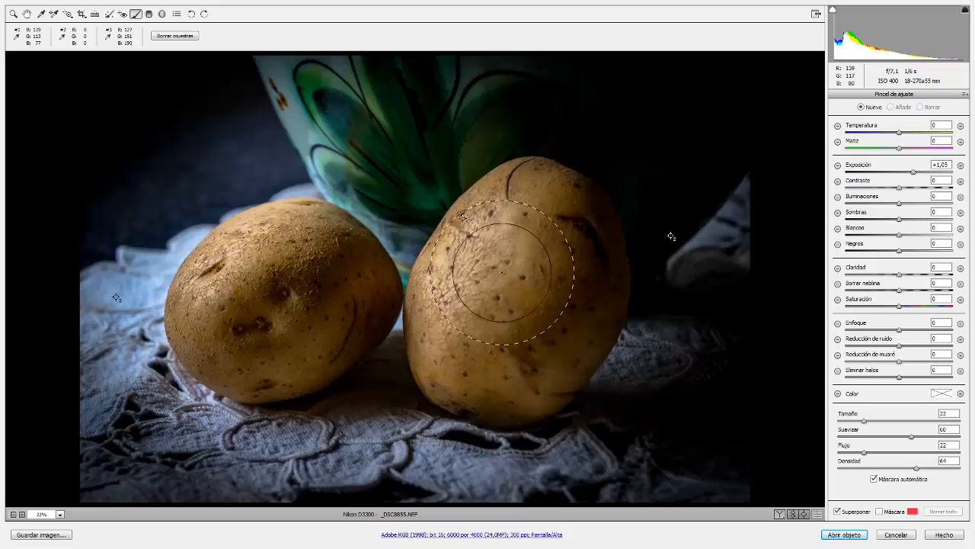
pyautogui.moveTo(502, 272)
pyautogui.mouseDown()
pyautogui.moveTo(547, 272)
pyautogui.moveTo(497, 273)
pyautogui.mouseUp()
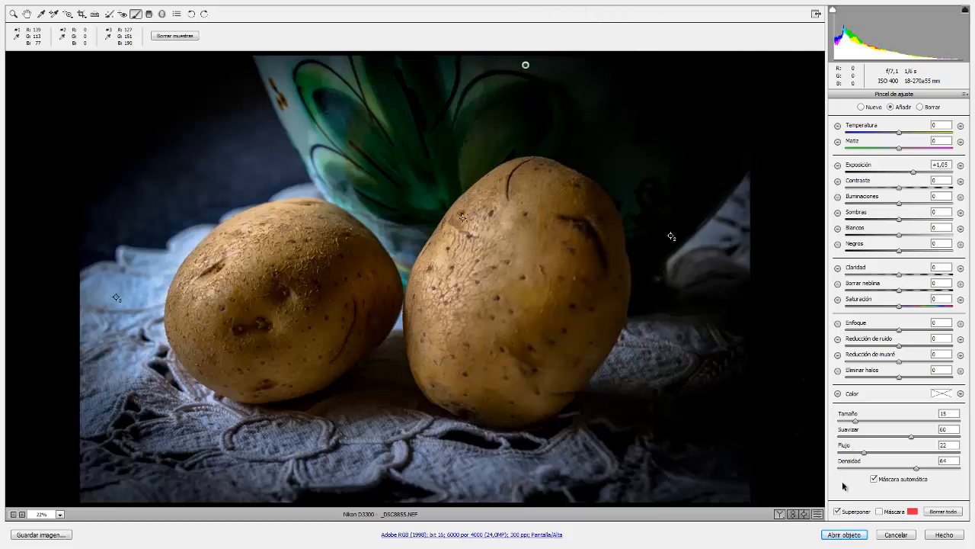
# - Show the brush mask, erase its spill from the right potato with feather 100 and flow 46, and hide the mask again
pyautogui.click(880, 511)
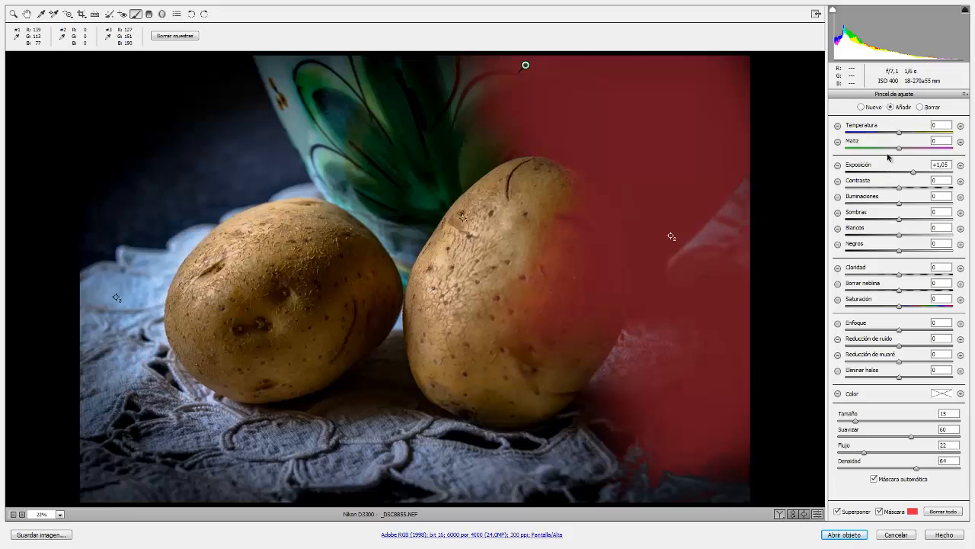
pyautogui.click(920, 108)
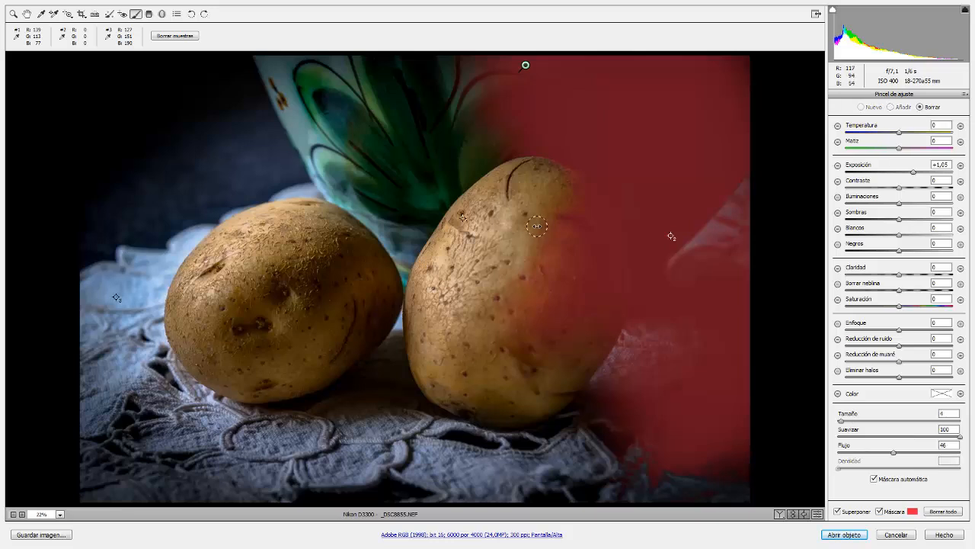
pyautogui.moveTo(537, 226)
pyautogui.mouseDown()
pyautogui.moveTo(570, 305)
pyautogui.moveTo(550, 298)
pyautogui.moveTo(556, 252)
pyautogui.moveTo(543, 341)
pyautogui.moveTo(541, 269)
pyautogui.moveTo(551, 349)
pyautogui.mouseUp()
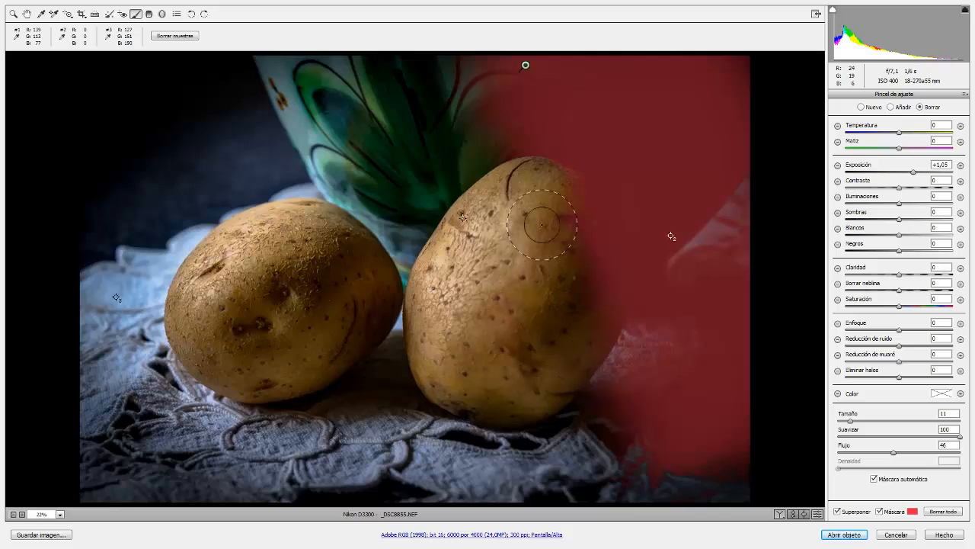
pyautogui.click(879, 512)
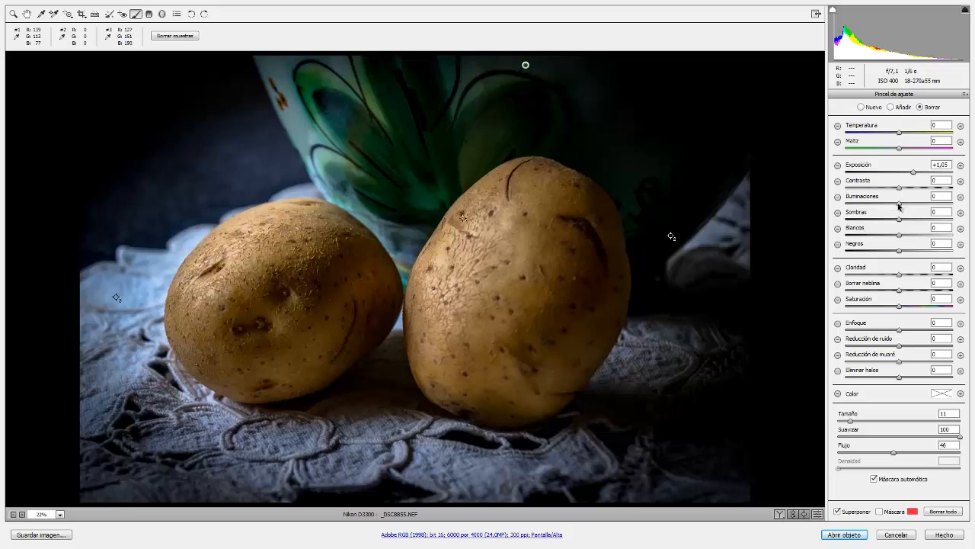
# - Brighten the existing brush adjustment further with exposure +1.60 and highlights +10
pyautogui.click(937, 196)
pyautogui.click(915, 172)
pyautogui.moveTo(917, 174); pyautogui.dragTo(920, 174)
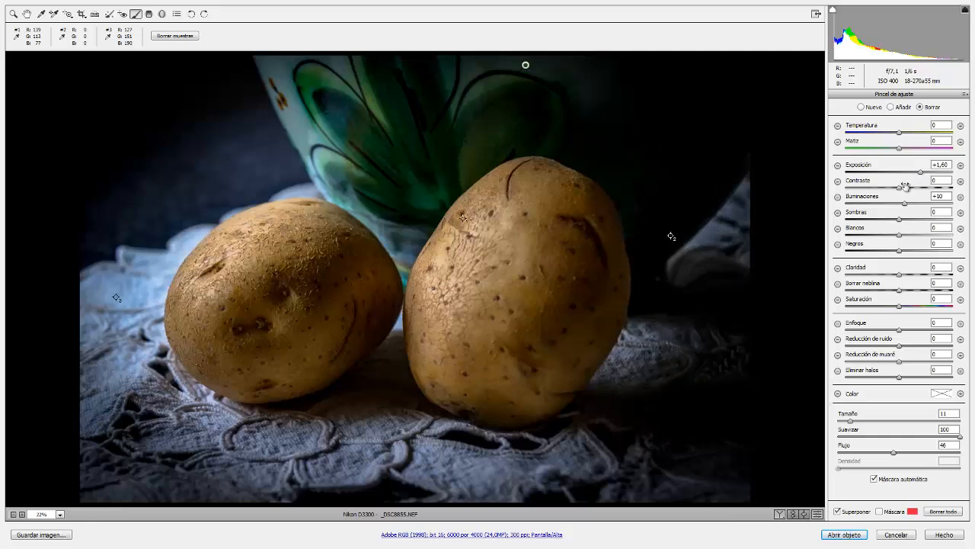
# - Create a new brush adjustment with exposure +1.50 and paint it over the dark background to the right of the potatoes
pyautogui.click(961, 166)
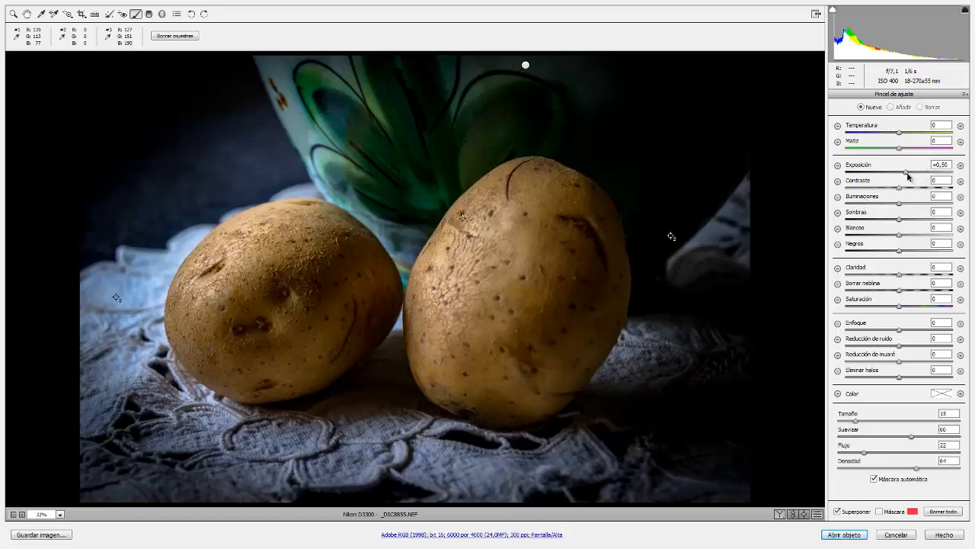
pyautogui.moveTo(906, 173); pyautogui.dragTo(920, 173)
pyautogui.moveTo(679, 165)
pyautogui.mouseDown()
pyautogui.moveTo(653, 232)
pyautogui.moveTo(682, 226)
pyautogui.moveTo(682, 271)
pyautogui.moveTo(682, 215)
pyautogui.moveTo(645, 200)
pyautogui.moveTo(637, 318)
pyautogui.moveTo(648, 255)
pyautogui.moveTo(646, 225)
pyautogui.moveTo(636, 231)
pyautogui.moveTo(648, 162)
pyautogui.mouseUp()
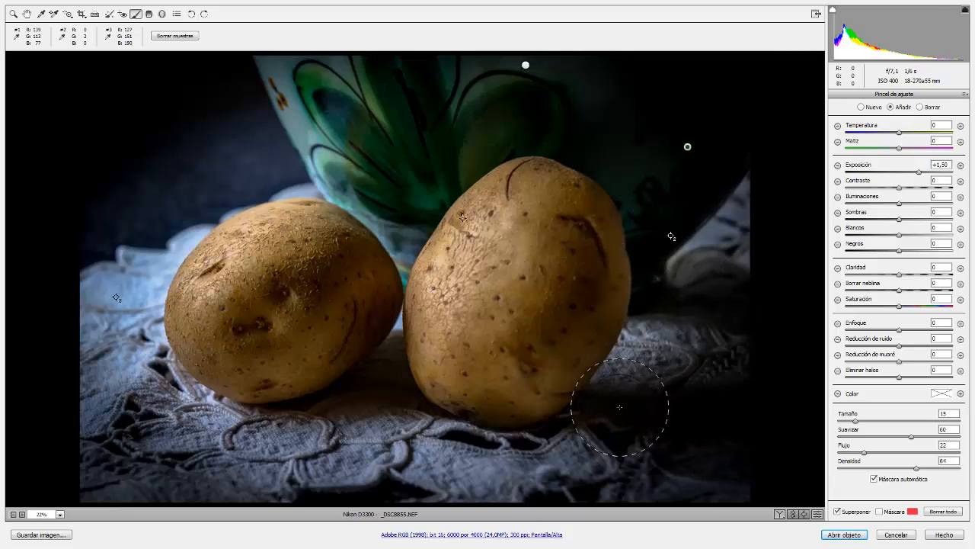
# - Refine the new brush adjustment with sharpness +16, blacks -18 and contrast +22
pyautogui.moveTo(900, 335); pyautogui.dragTo(908, 329)
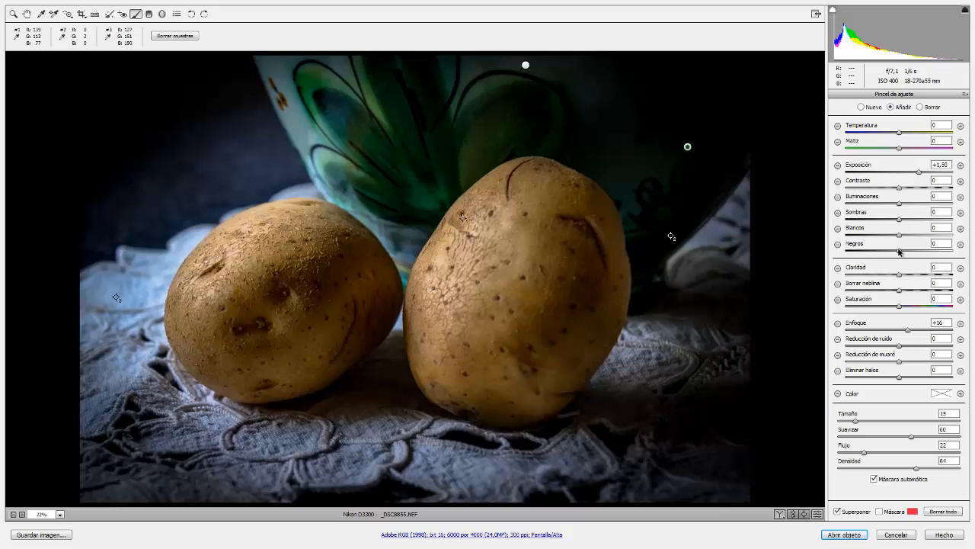
pyautogui.moveTo(900, 251)
pyautogui.mouseDown()
pyautogui.moveTo(915, 253)
pyautogui.moveTo(890, 254)
pyautogui.mouseUp()
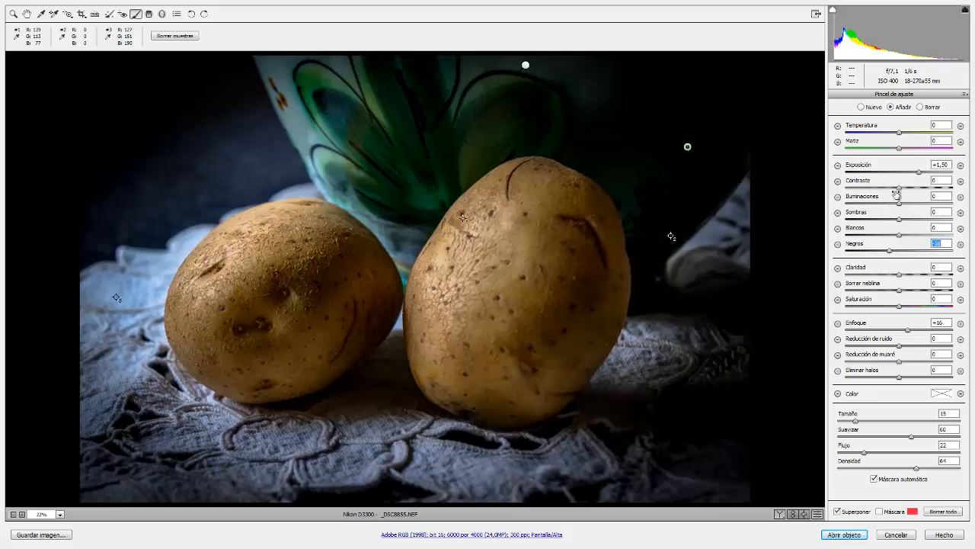
pyautogui.moveTo(898, 189); pyautogui.dragTo(910, 188)
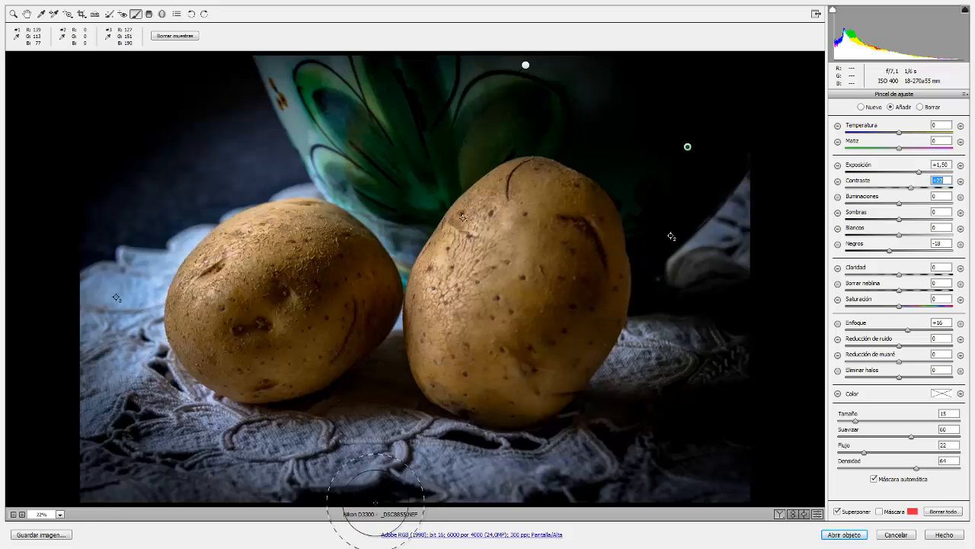
# - Add a graduated filter running from the photo's upper edge down to the middle of the potatoes
pyautogui.click(149, 14)
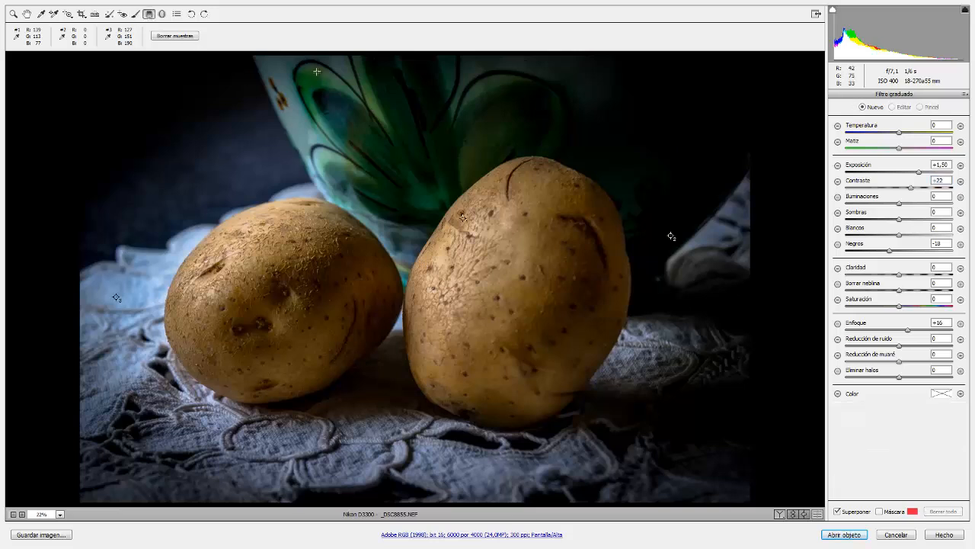
pyautogui.moveTo(338, 54); pyautogui.dragTo(343, 294)
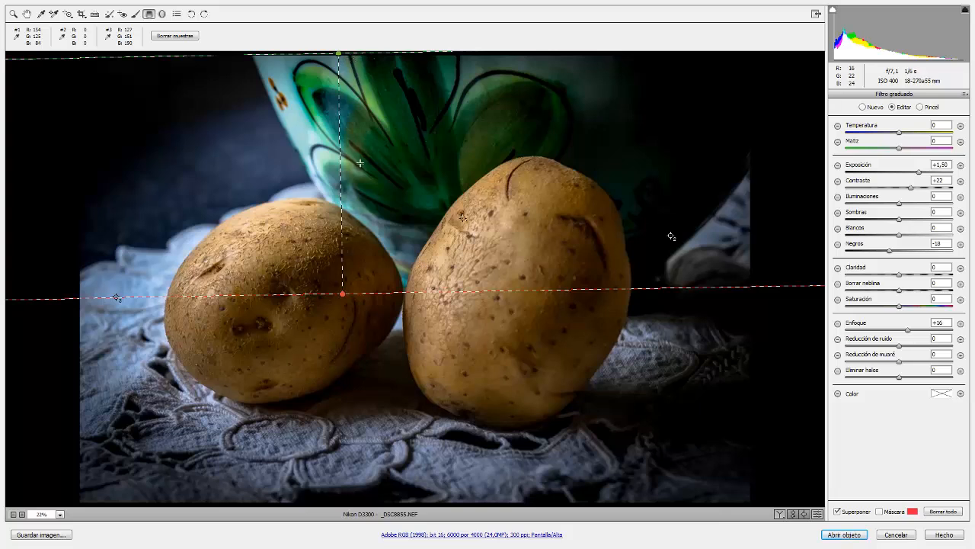
# - Add a radial filter over the photo's upper-right area with exposure +0.90 and contrast +6, and open the photo in Photoshop as a smart object
pyautogui.click(162, 13)
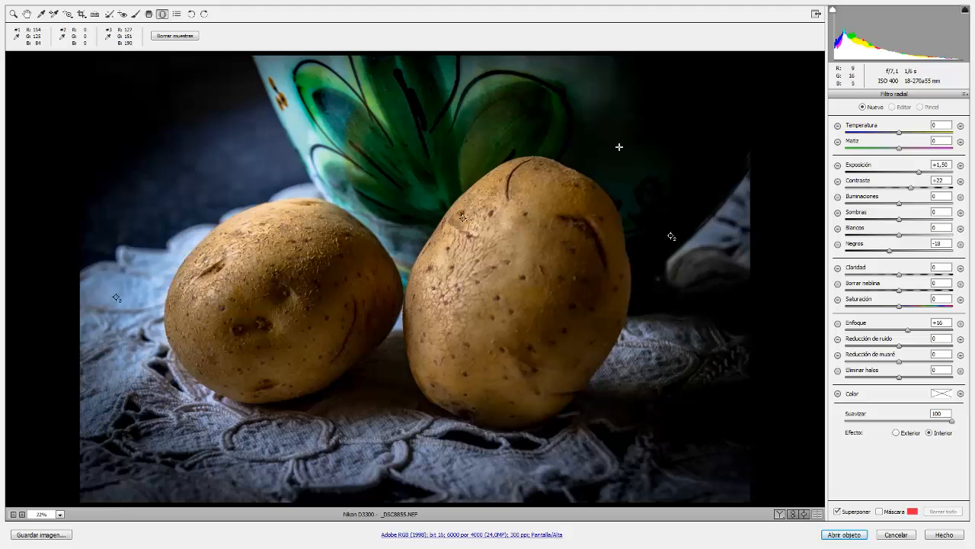
pyautogui.moveTo(621, 149); pyautogui.dragTo(742, 73)
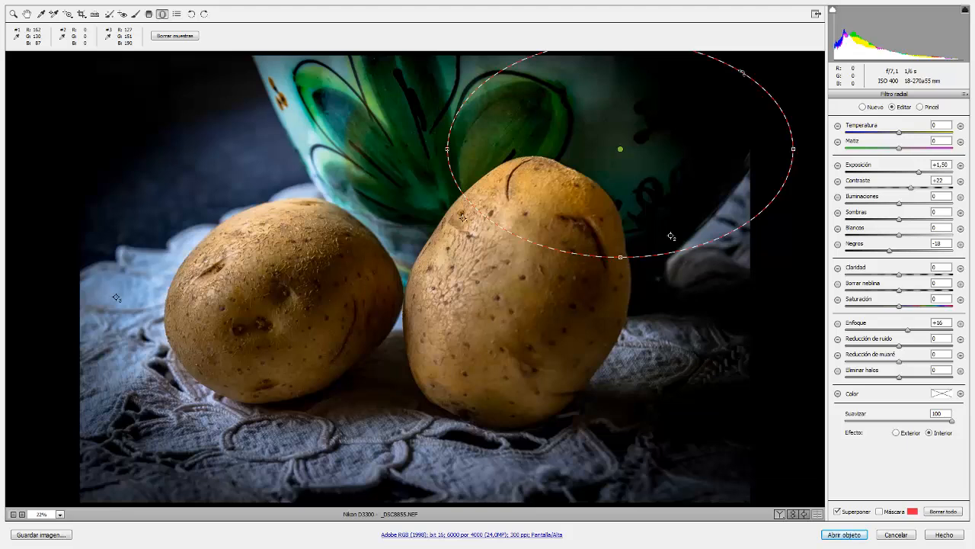
pyautogui.moveTo(911, 189)
pyautogui.mouseDown()
pyautogui.moveTo(919, 174)
pyautogui.moveTo(857, 176)
pyautogui.moveTo(919, 178)
pyautogui.moveTo(911, 176)
pyautogui.mouseUp()
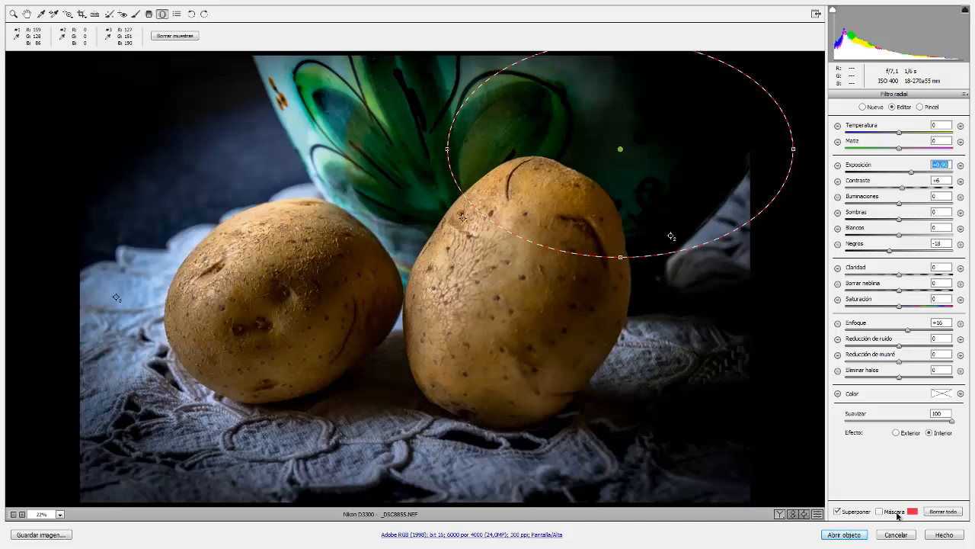
pyautogui.click(846, 535)
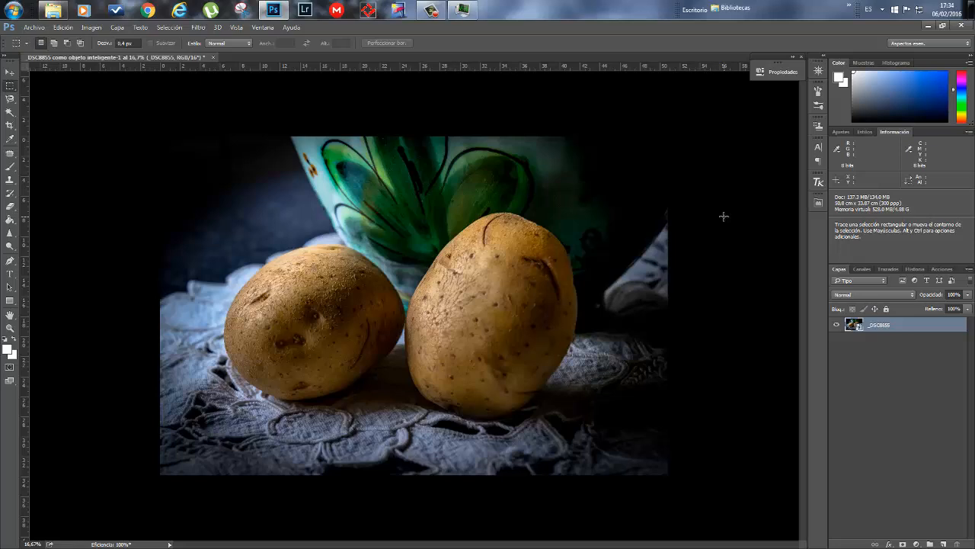
# - Look through the document's channels, paths, history and available actions, and return to its layers
pyautogui.click(862, 271)
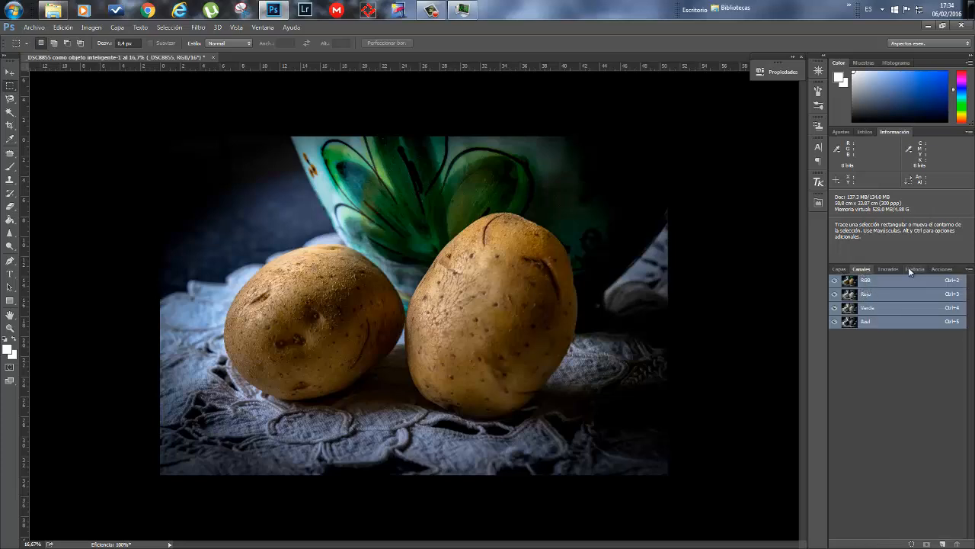
pyautogui.click(890, 270)
pyautogui.click(915, 270)
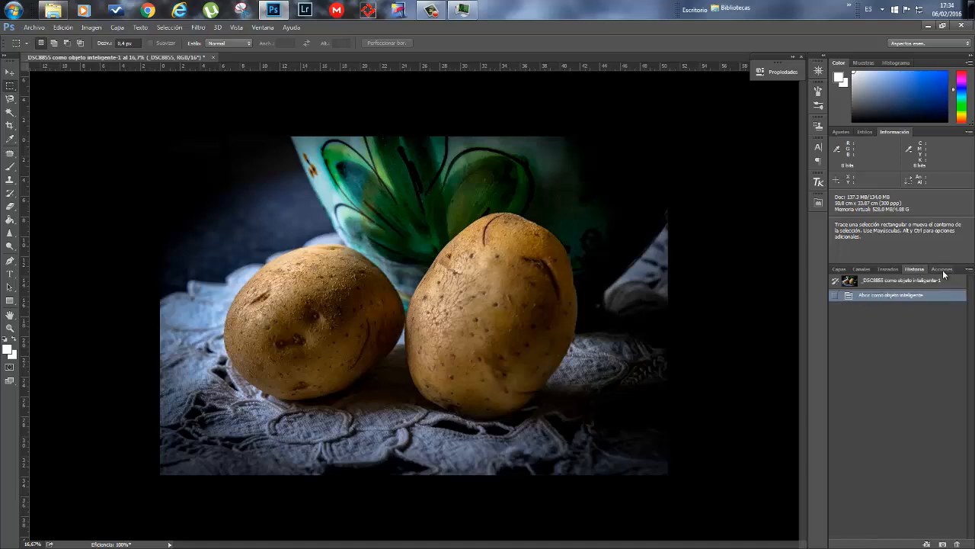
pyautogui.click(942, 270)
pyautogui.moveTo(972, 299); pyautogui.dragTo(970, 273)
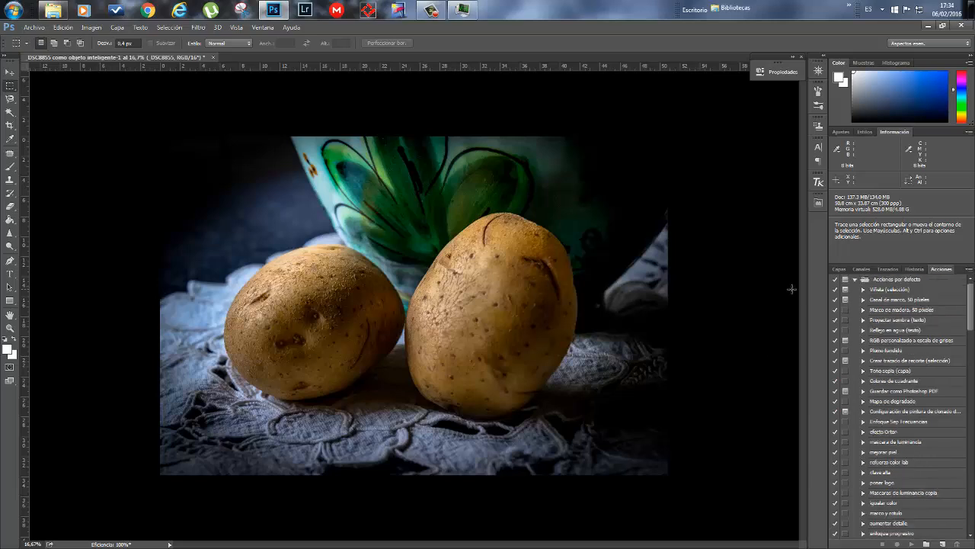
pyautogui.click(842, 271)
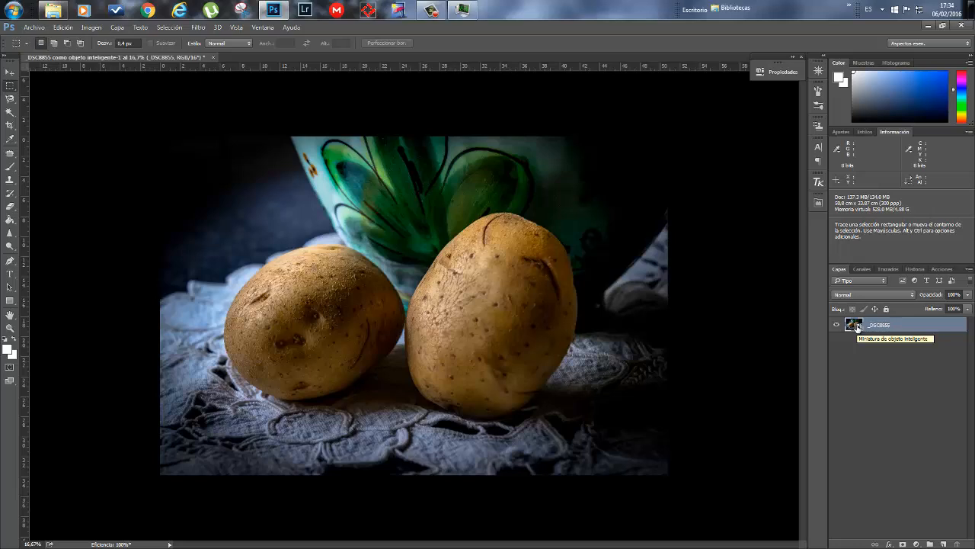
# - Rasterize the _DSC8855 smart object layer and duplicate it as _DSC8855 copia
pyautogui.rightClick(931, 327)
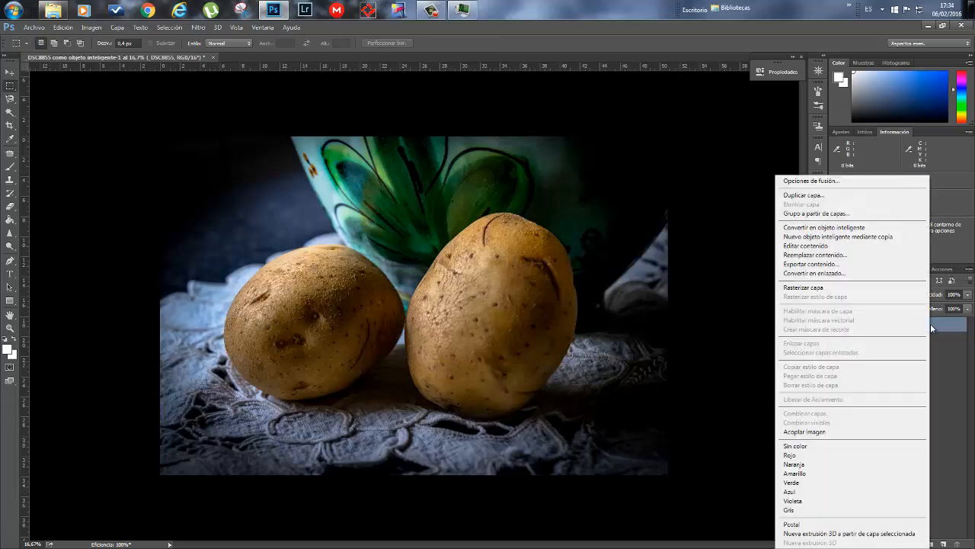
pyautogui.click(877, 287)
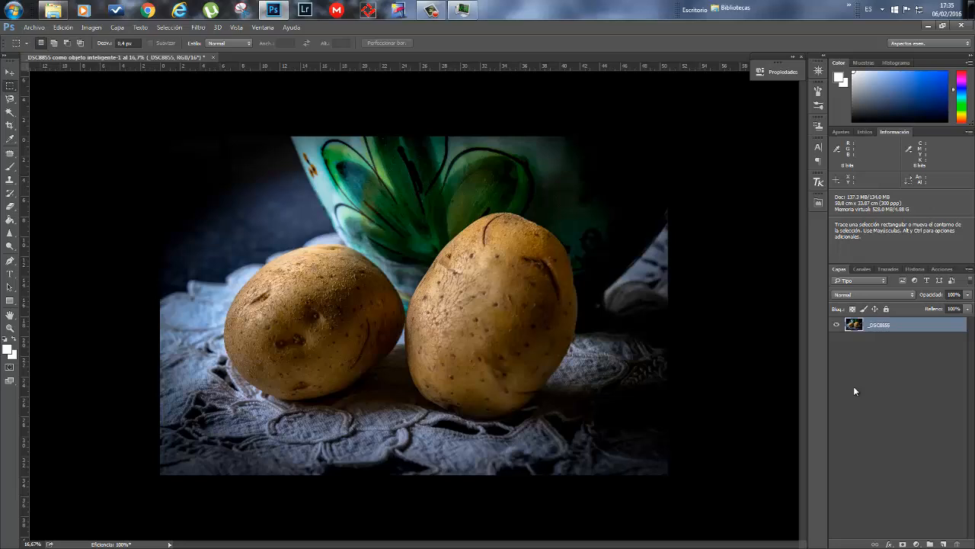
pyautogui.rightClick(906, 325)
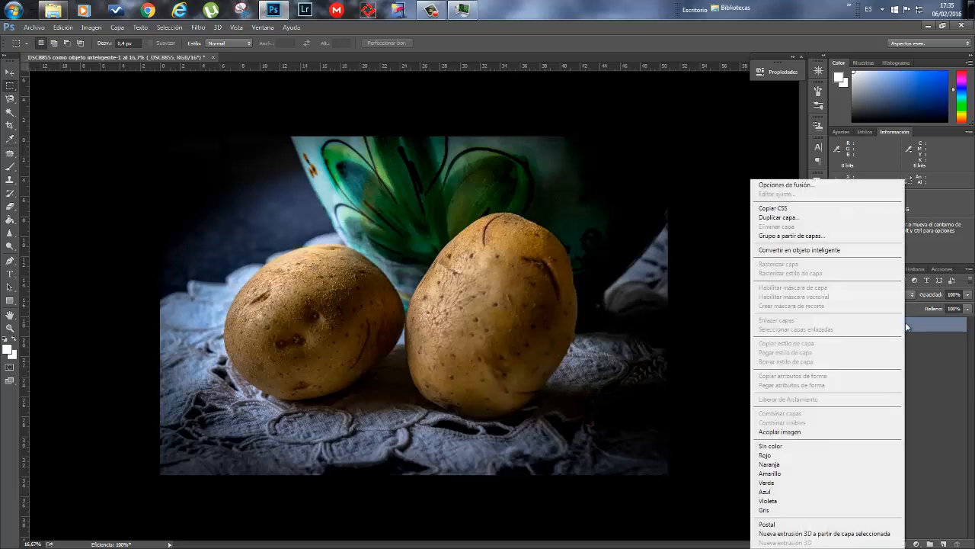
pyautogui.click(844, 223)
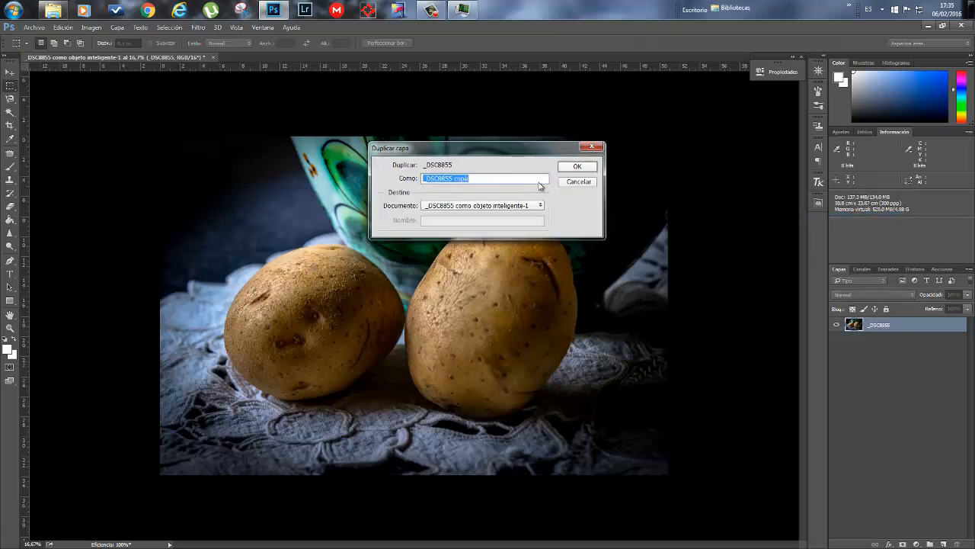
pyautogui.click(578, 166)
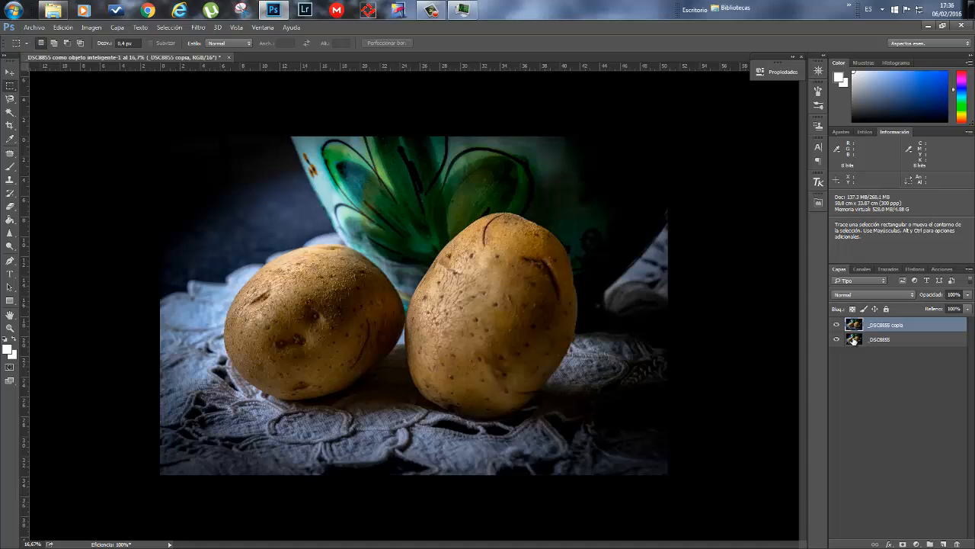
# - Try the blend modes Oscurecer, Multiplicar, Subexponer color, Subexposición lineal, Aclarar and Trama on the duplicate layer
pyautogui.click(864, 294)
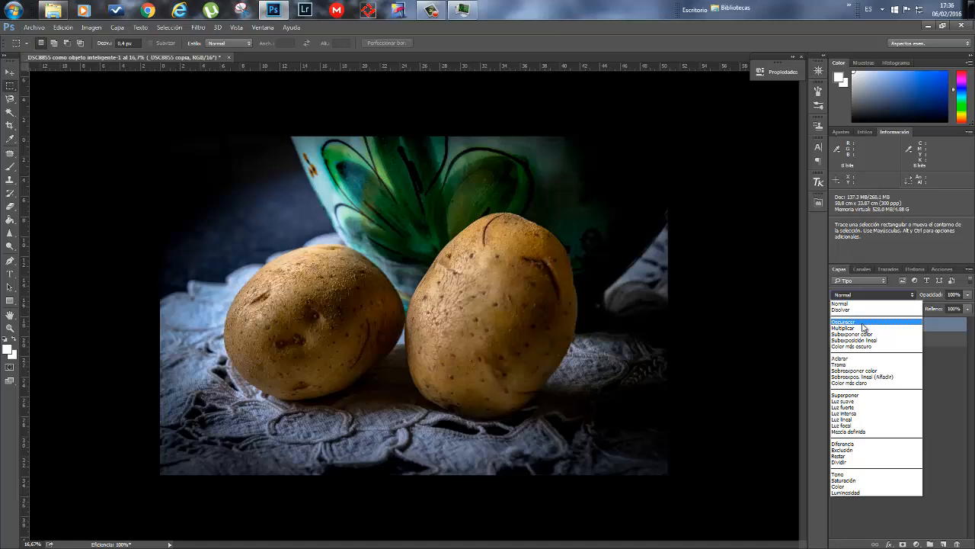
pyautogui.click(864, 326)
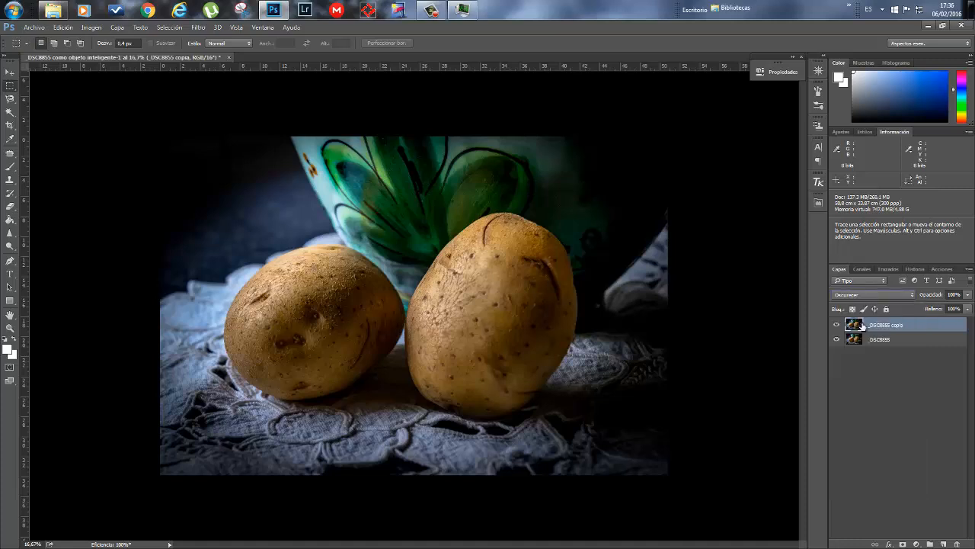
pyautogui.click(869, 298)
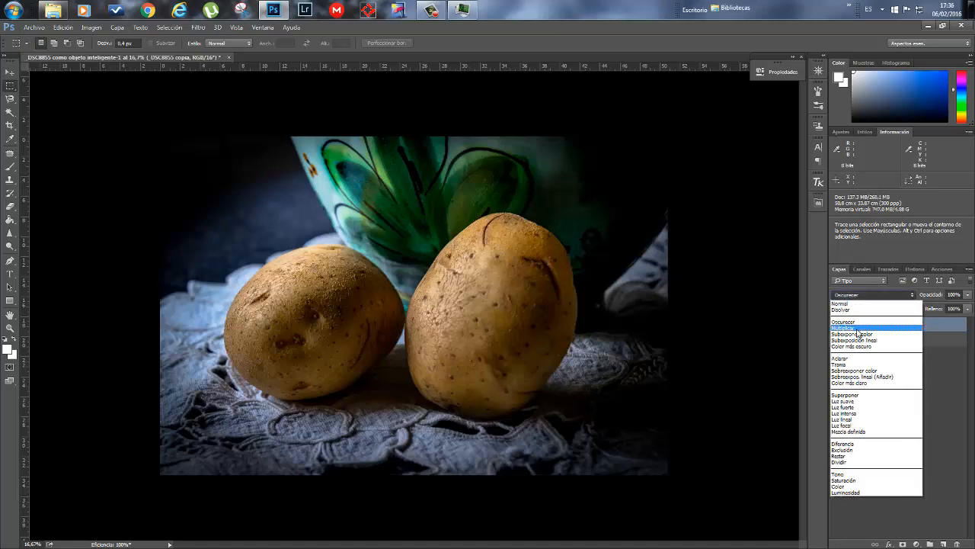
pyautogui.click(858, 329)
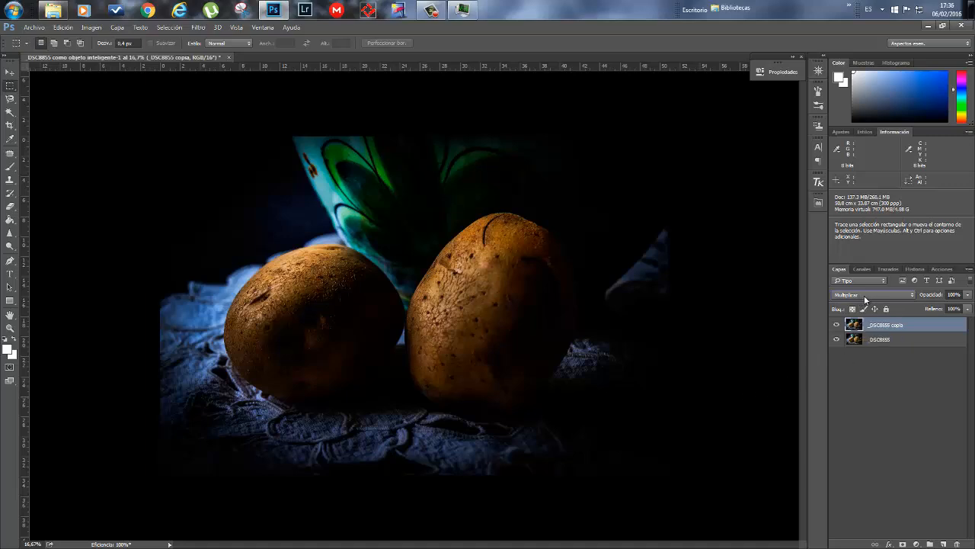
pyautogui.click(866, 300)
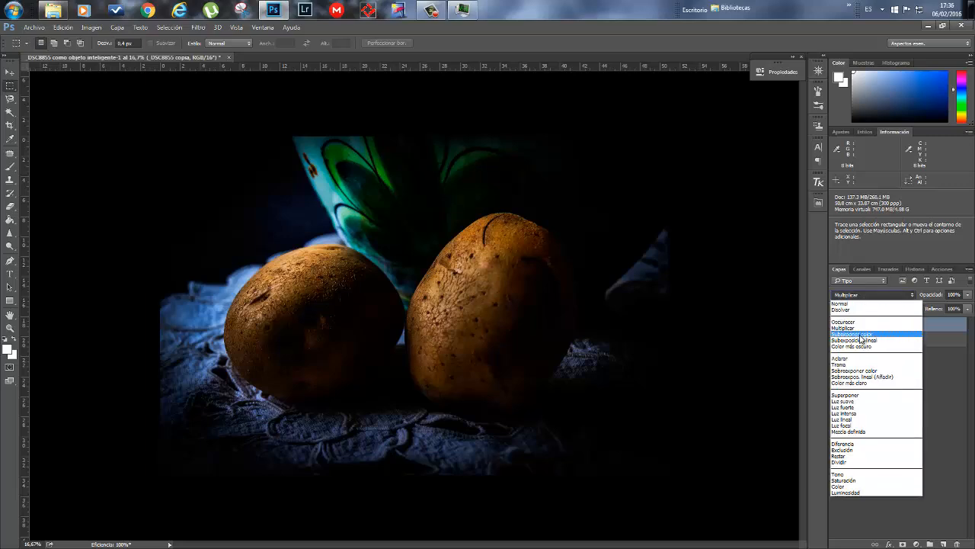
pyautogui.click(861, 337)
pyautogui.click(866, 297)
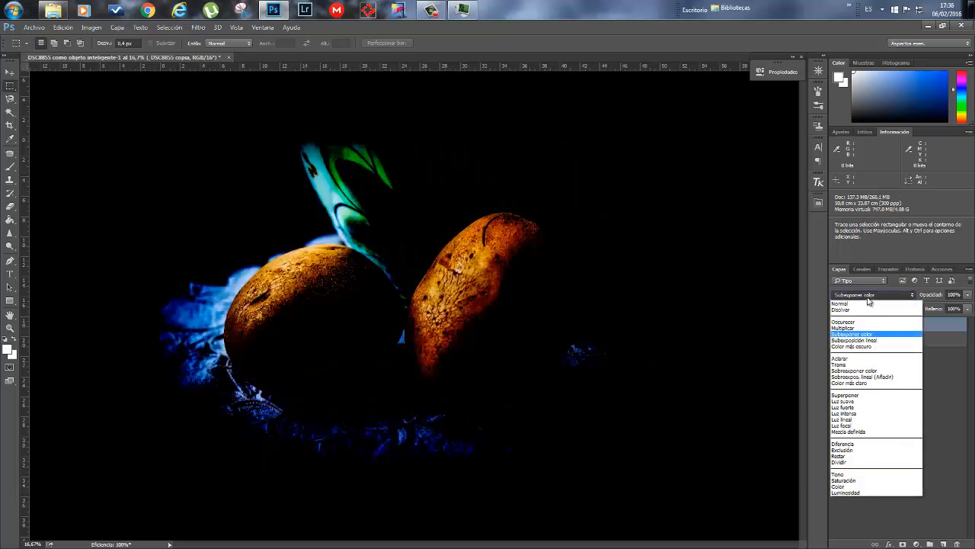
pyautogui.click(861, 343)
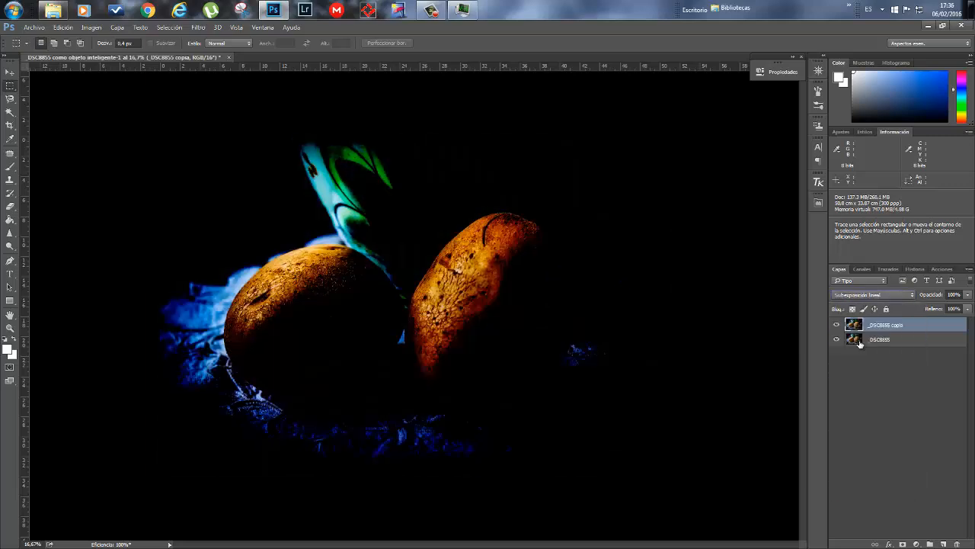
pyautogui.click(864, 296)
pyautogui.click(858, 358)
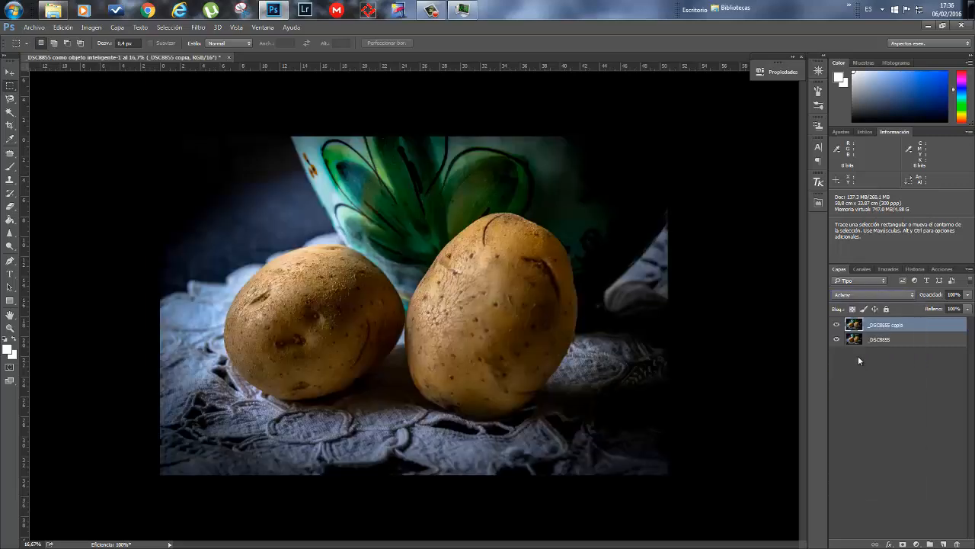
pyautogui.click(855, 295)
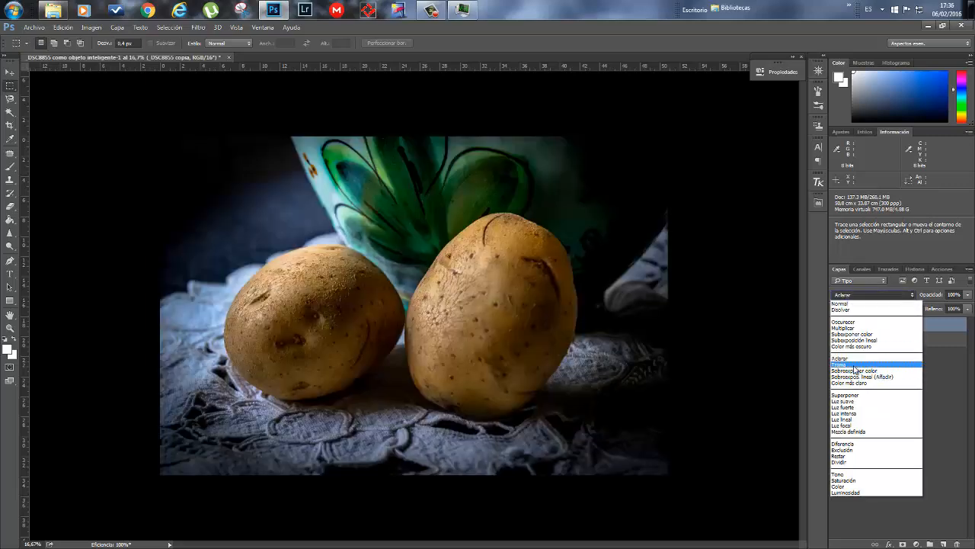
pyautogui.click(854, 365)
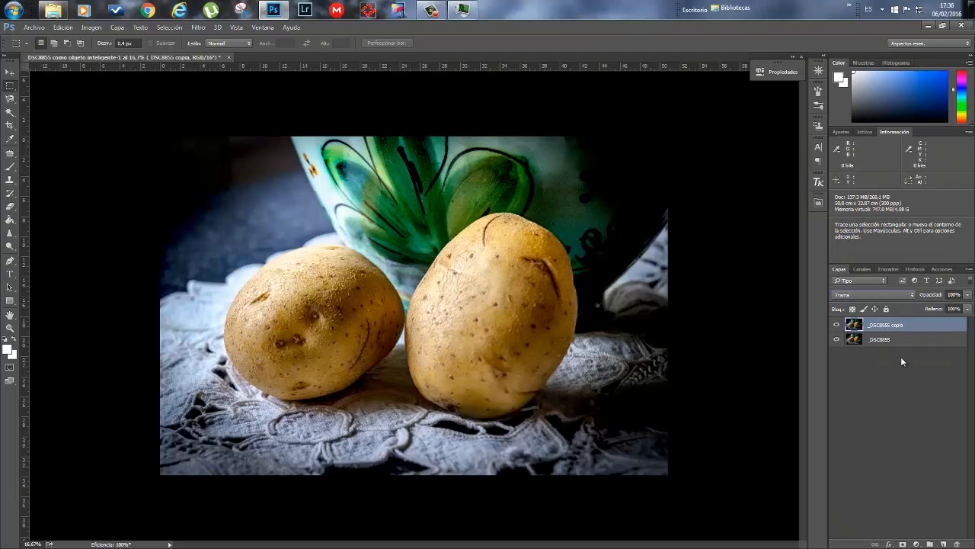
# - Darken the photo by setting the duplicate layer's blend mode to Multiplicar and its opacity to 32%
pyautogui.click(881, 295)
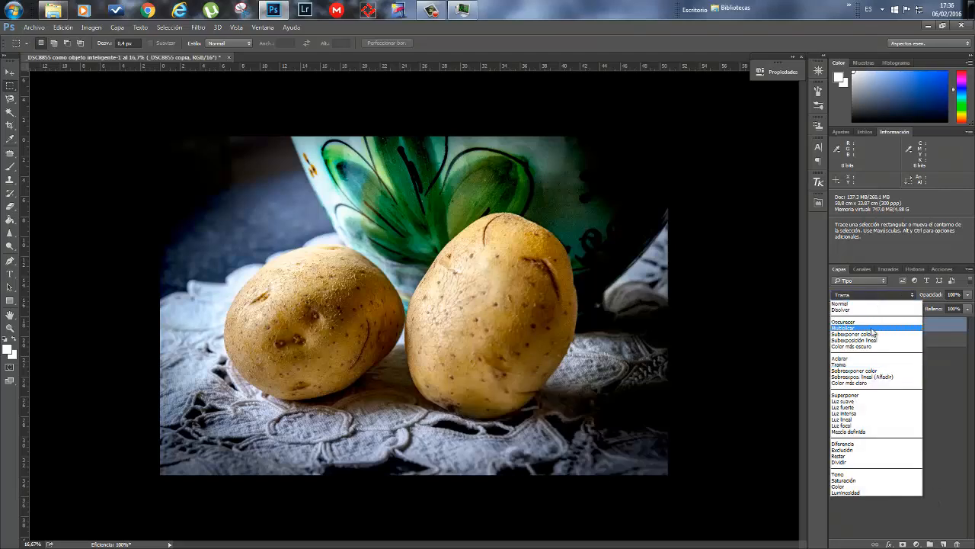
pyautogui.click(875, 328)
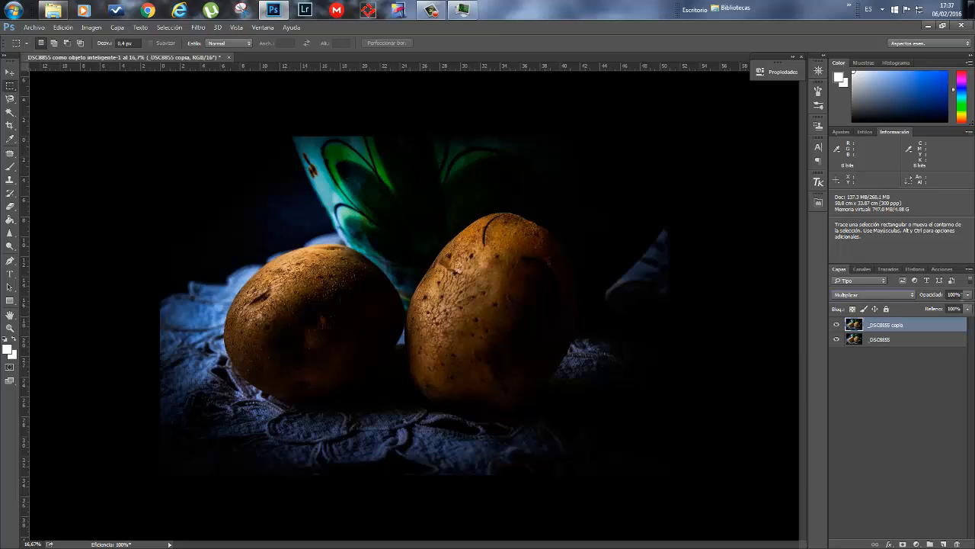
pyautogui.click(969, 296)
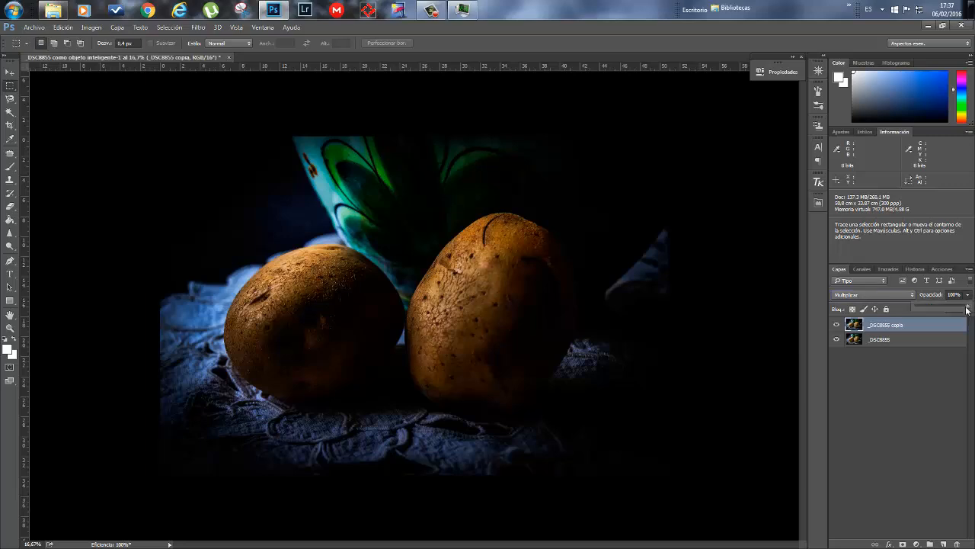
pyautogui.moveTo(969, 308); pyautogui.dragTo(933, 306)
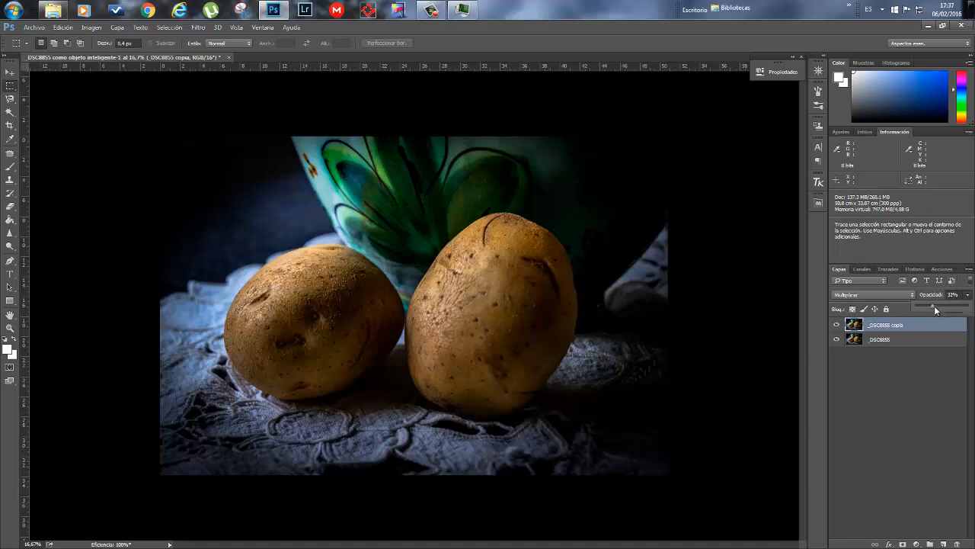
# - Set the Multiplicar duplicate layer's opacity to 41% and try adjusting its fill
pyautogui.moveTo(934, 306)
pyautogui.mouseDown()
pyautogui.moveTo(953, 306)
pyautogui.moveTo(939, 306)
pyautogui.mouseUp()
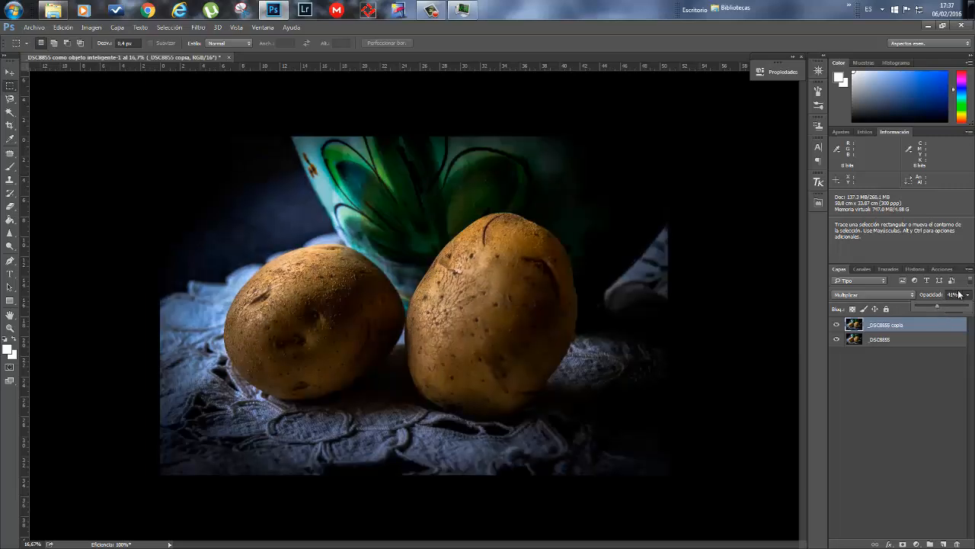
pyautogui.click(945, 397)
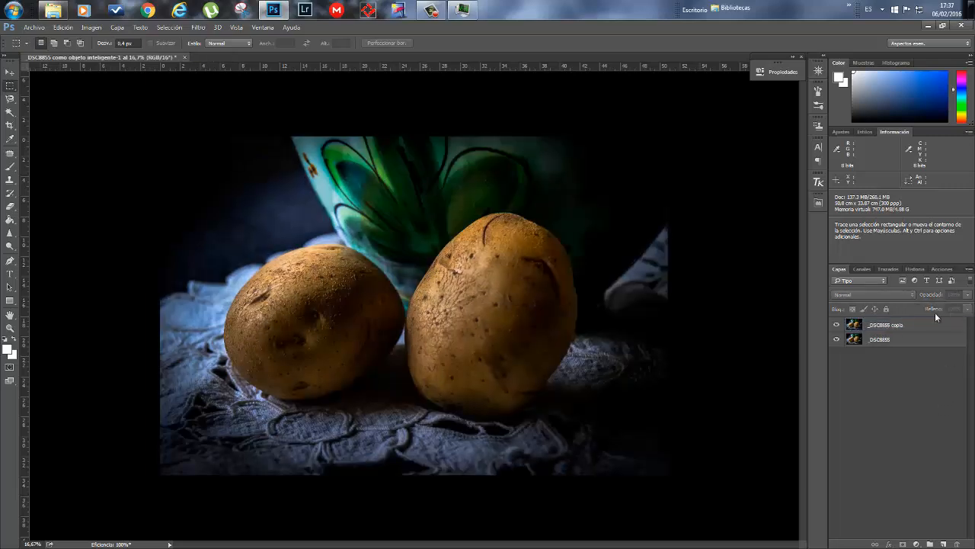
pyautogui.click(909, 328)
pyautogui.click(970, 310)
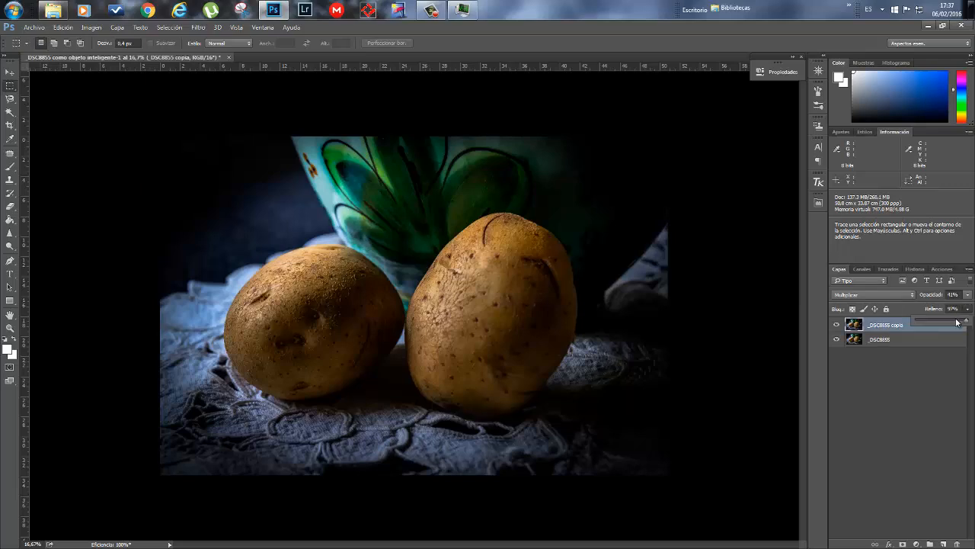
pyautogui.moveTo(966, 319)
pyautogui.mouseDown()
pyautogui.moveTo(924, 321)
pyautogui.moveTo(968, 320)
pyautogui.mouseUp()
# - Flatten the _DSC8855 layer and its duplicate into a single background layer
pyautogui.click(928, 343)
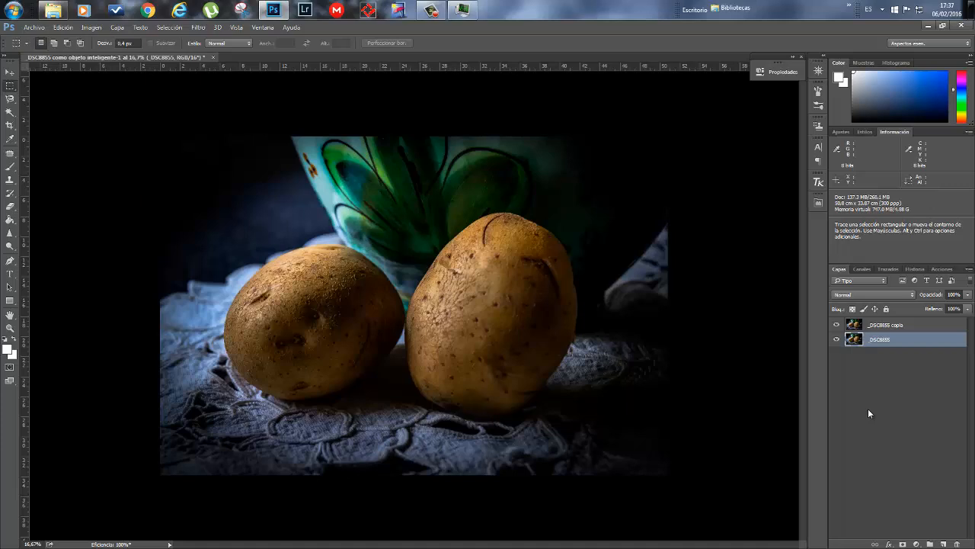
pyautogui.rightClick(904, 343)
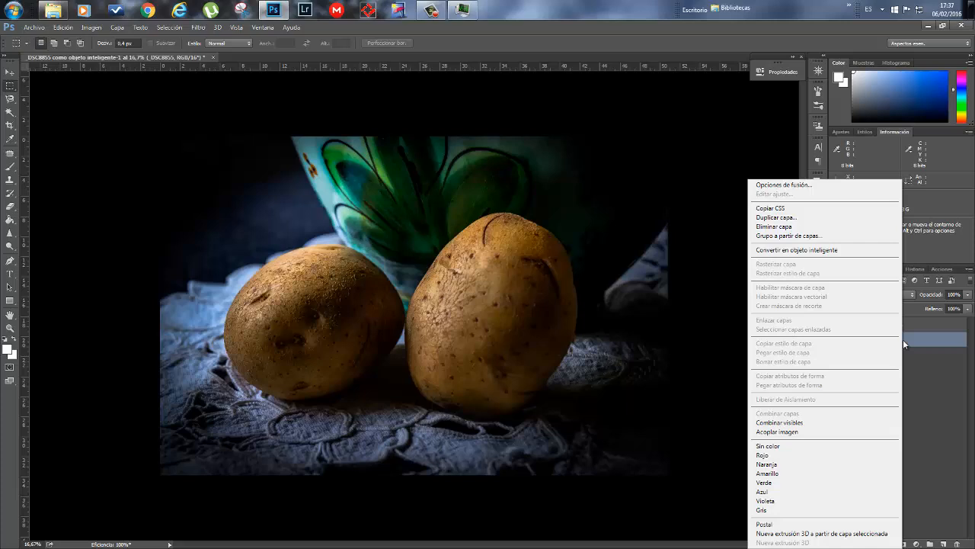
pyautogui.click(856, 435)
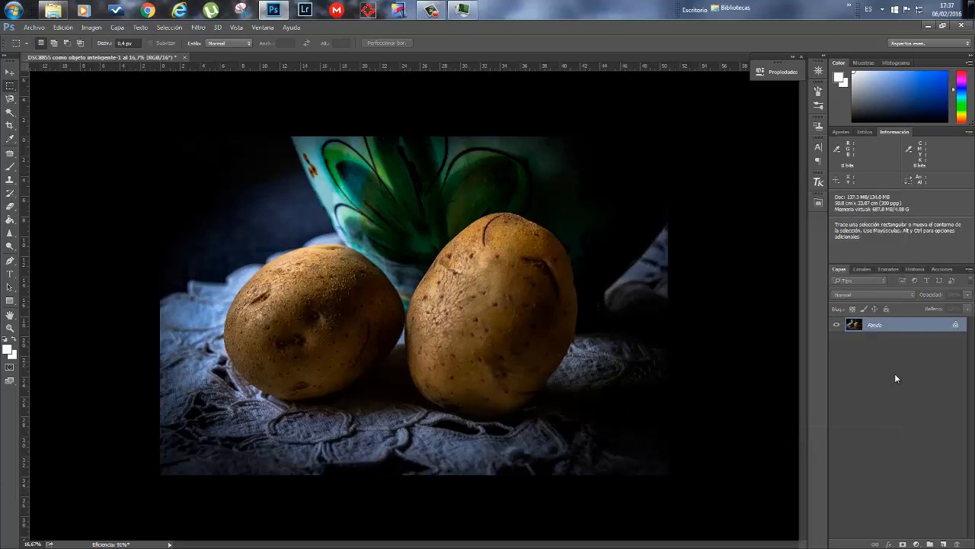
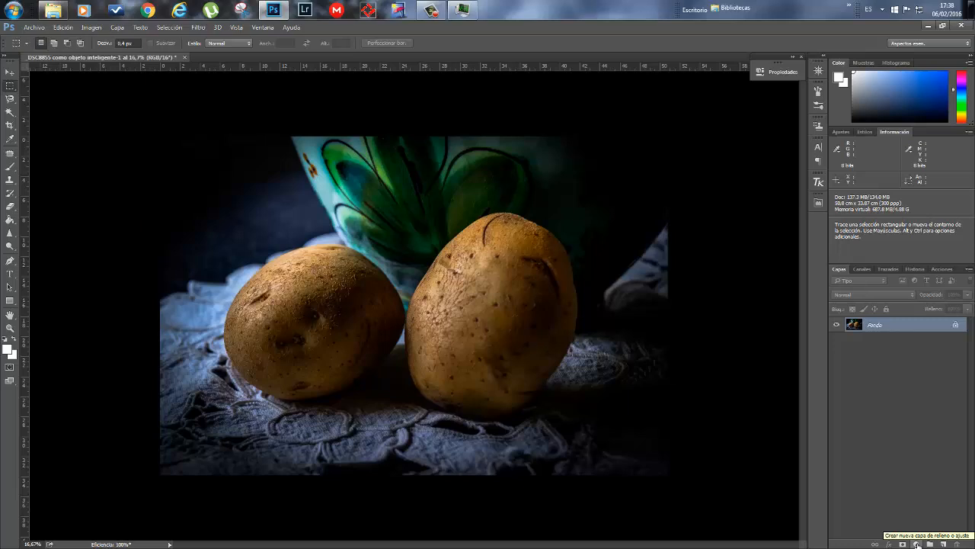
# - Add a Niveles adjustment layer and brighten the photo by setting its white input level to 129
pyautogui.click(918, 544)
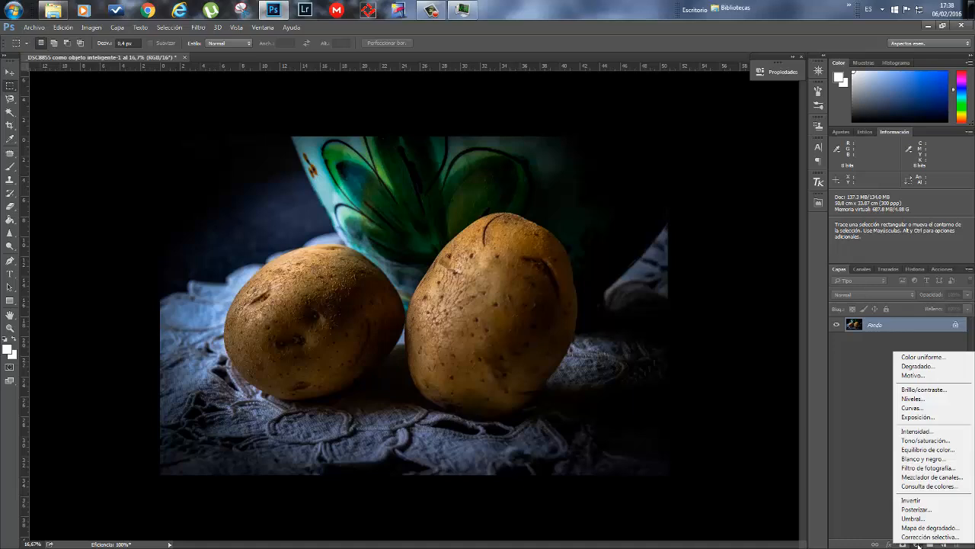
pyautogui.click(929, 400)
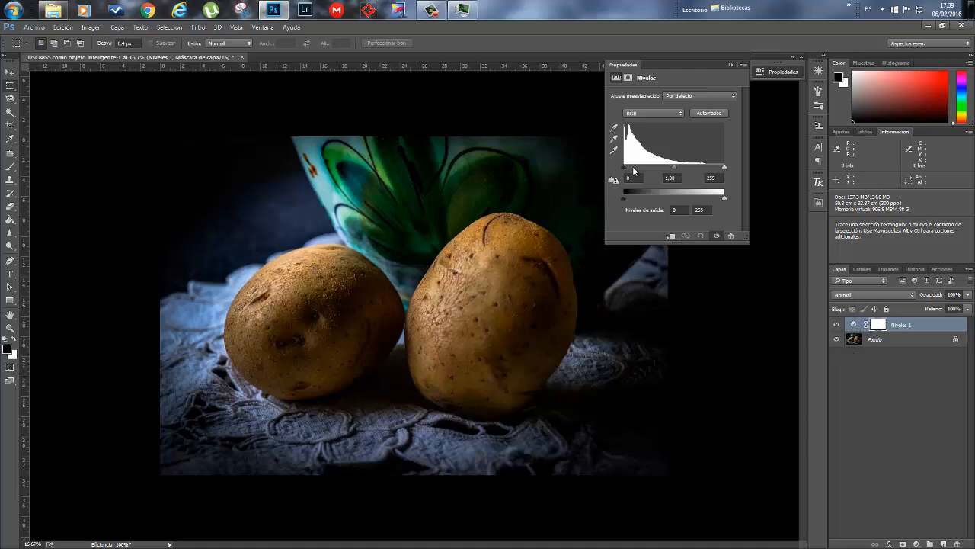
pyautogui.moveTo(723, 167); pyautogui.dragTo(674, 170)
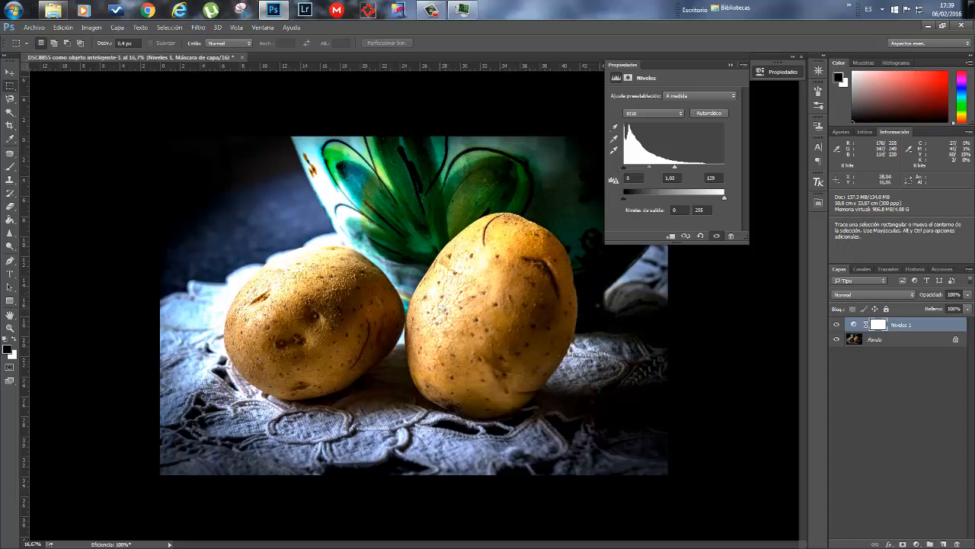
# - Target the Niveles 1 layer mask and prepare the Brush with a 1250 px tip and 55% opacity
pyautogui.click(879, 326)
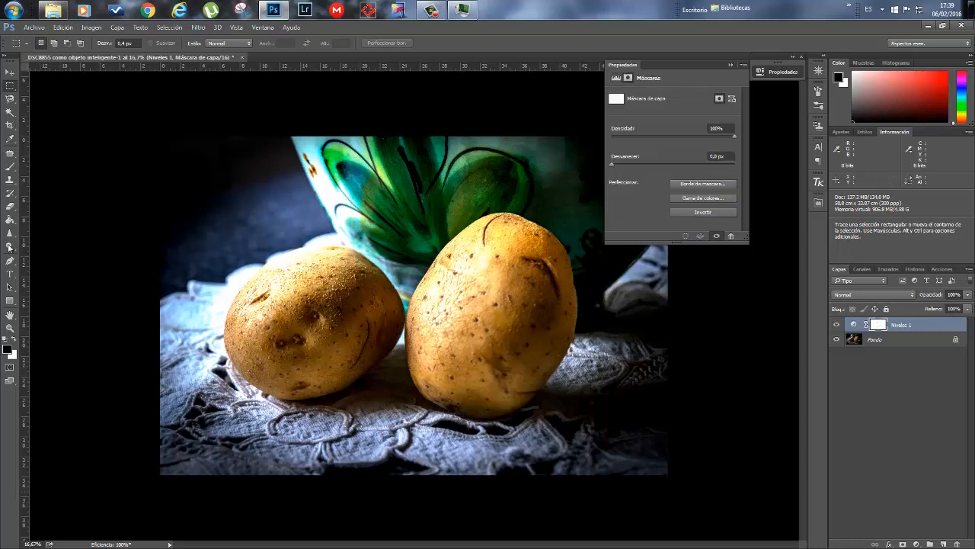
pyautogui.click(10, 167)
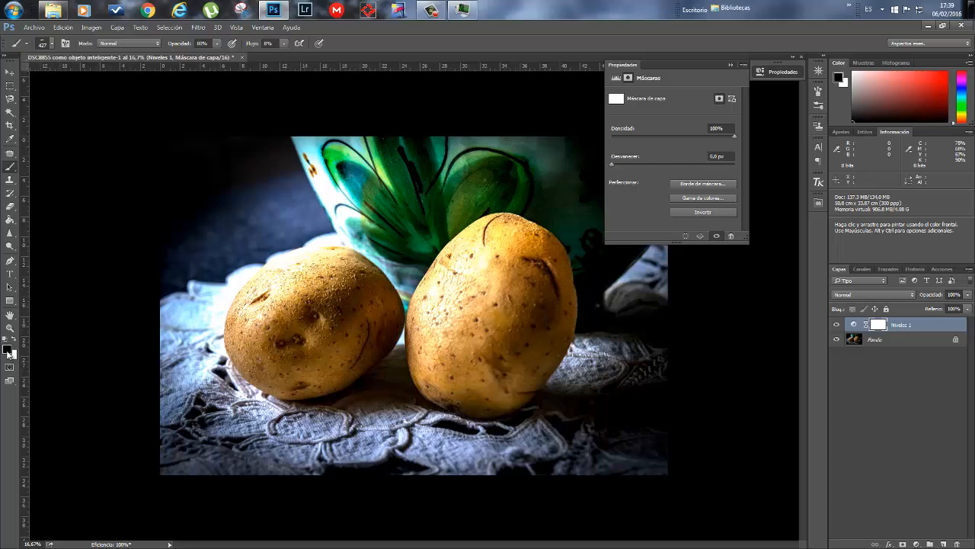
pyautogui.rightClick(319, 340)
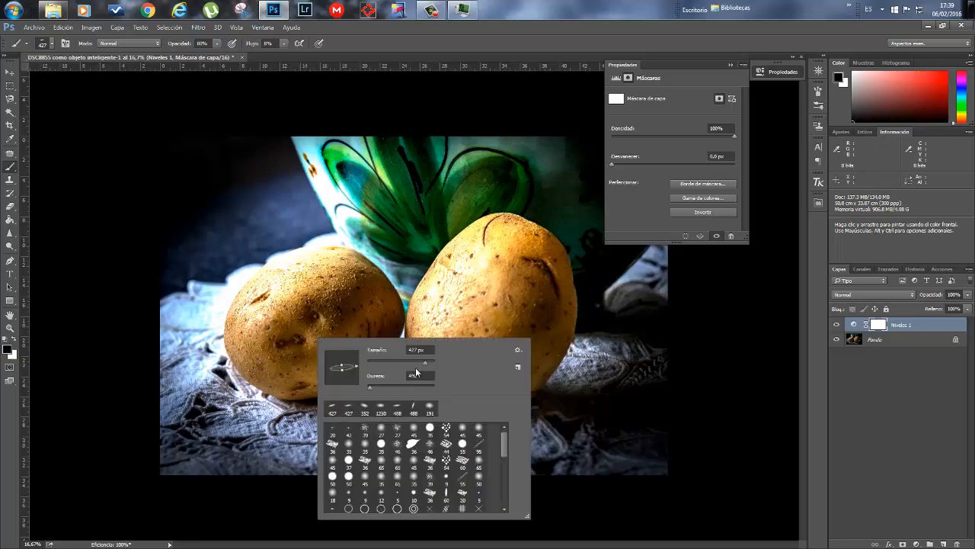
pyautogui.rightClick(266, 230)
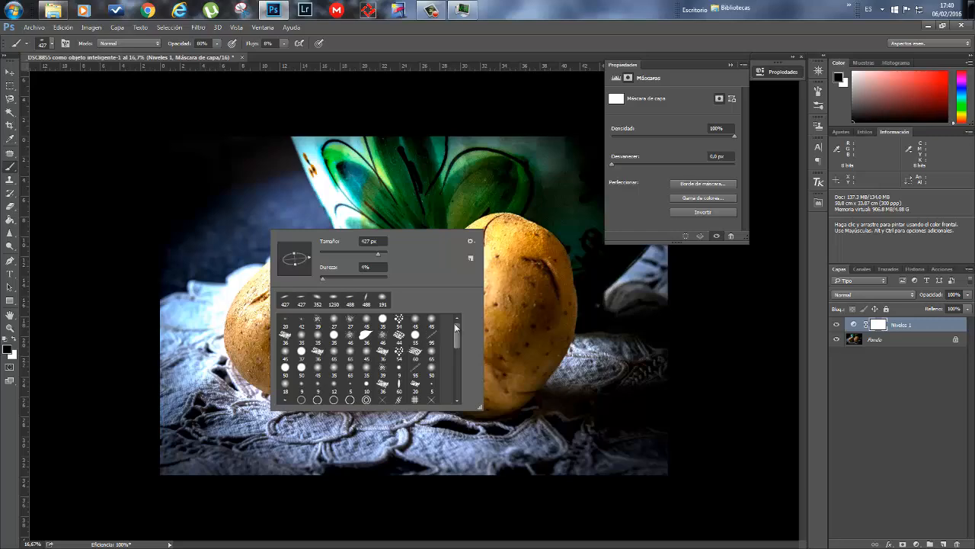
pyautogui.moveTo(456, 329)
pyautogui.mouseDown()
pyautogui.moveTo(459, 381)
pyautogui.moveTo(461, 328)
pyautogui.mouseUp()
pyautogui.click(471, 241)
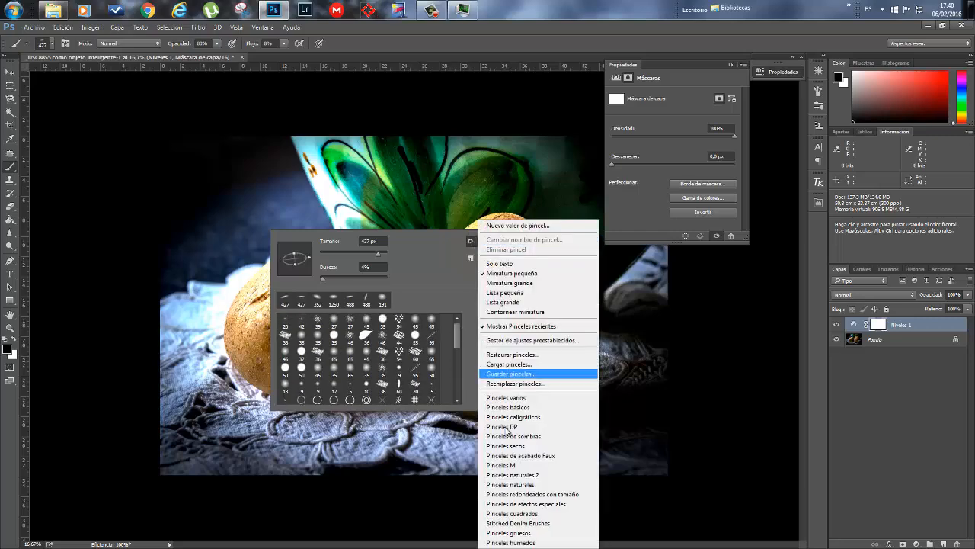
pyautogui.click(449, 290)
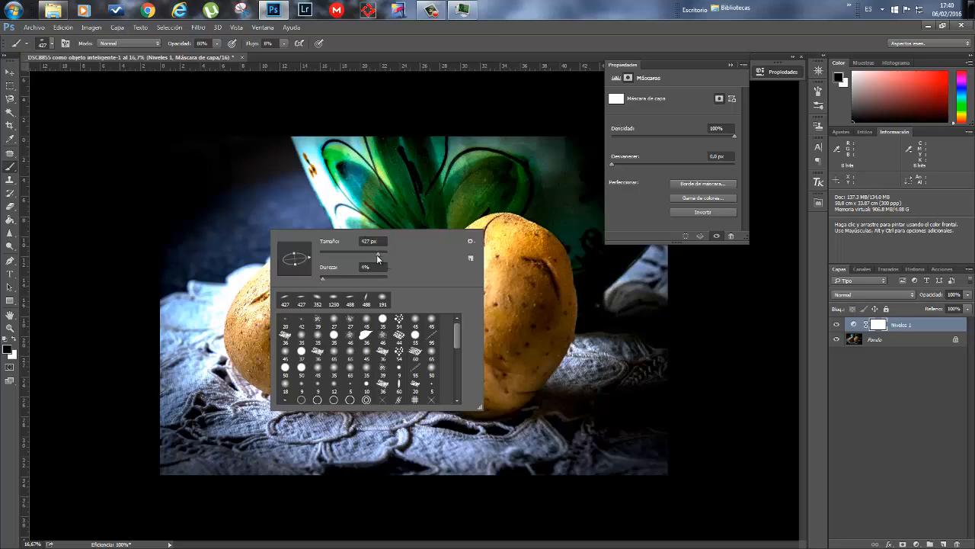
pyautogui.moveTo(376, 254); pyautogui.dragTo(382, 259)
pyautogui.click(217, 43)
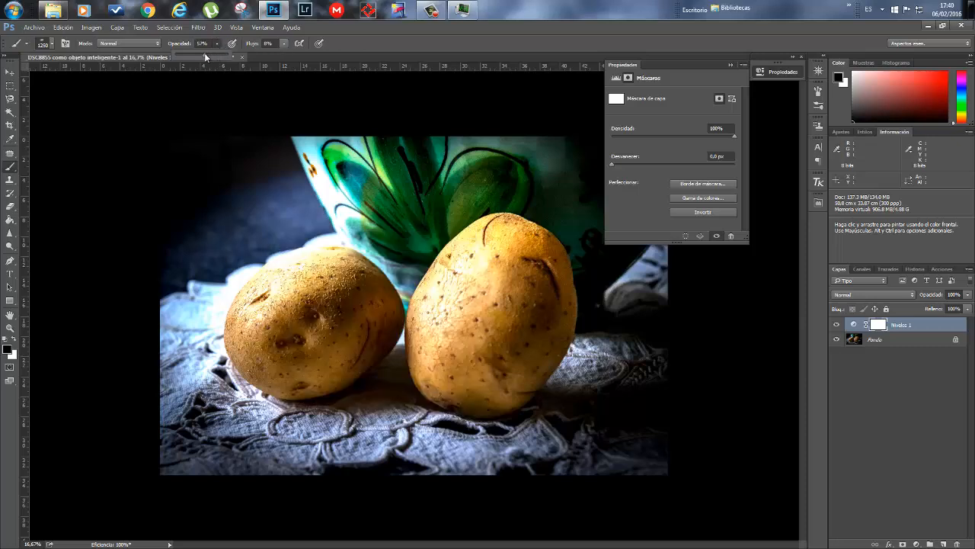
pyautogui.moveTo(204, 52); pyautogui.dragTo(203, 52)
# - Paint black on the Niveles 1 mask over the highlights of both potatoes and the pale cloth behind the smaller one
pyautogui.click(878, 326)
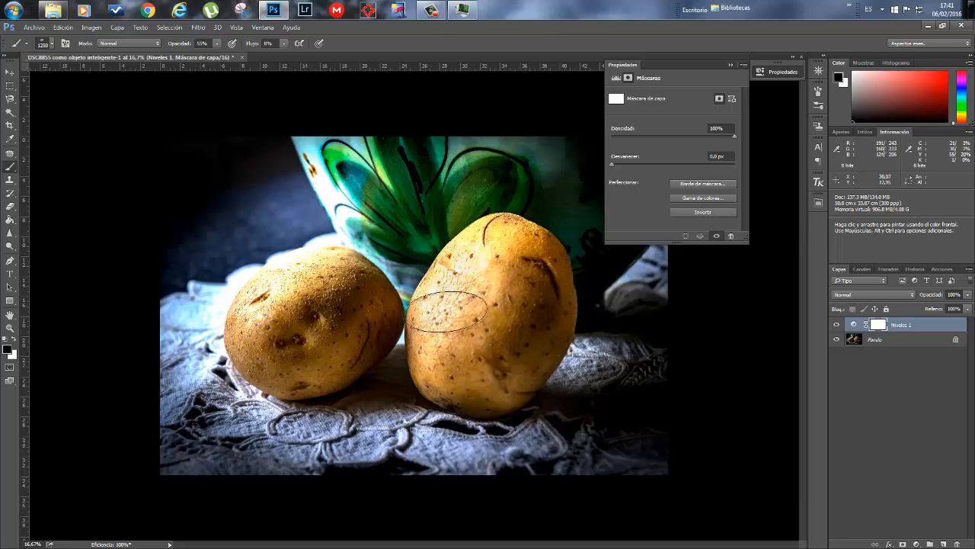
pyautogui.moveTo(447, 312)
pyautogui.mouseDown()
pyautogui.moveTo(424, 296)
pyautogui.moveTo(460, 269)
pyautogui.moveTo(438, 320)
pyautogui.moveTo(444, 335)
pyautogui.moveTo(455, 316)
pyautogui.moveTo(509, 322)
pyautogui.moveTo(474, 266)
pyautogui.moveTo(430, 332)
pyautogui.moveTo(486, 239)
pyautogui.moveTo(446, 303)
pyautogui.mouseUp()
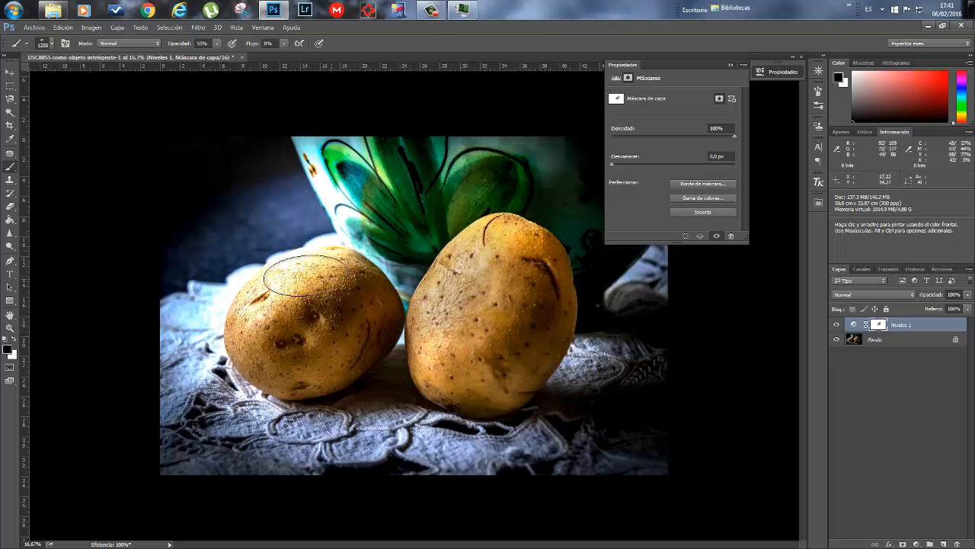
pyautogui.moveTo(306, 276)
pyautogui.mouseDown()
pyautogui.moveTo(284, 256)
pyautogui.moveTo(305, 270)
pyautogui.moveTo(284, 271)
pyautogui.moveTo(328, 264)
pyautogui.moveTo(304, 262)
pyautogui.moveTo(320, 192)
pyautogui.moveTo(300, 180)
pyautogui.moveTo(309, 218)
pyautogui.moveTo(326, 204)
pyautogui.moveTo(327, 176)
pyautogui.mouseUp()
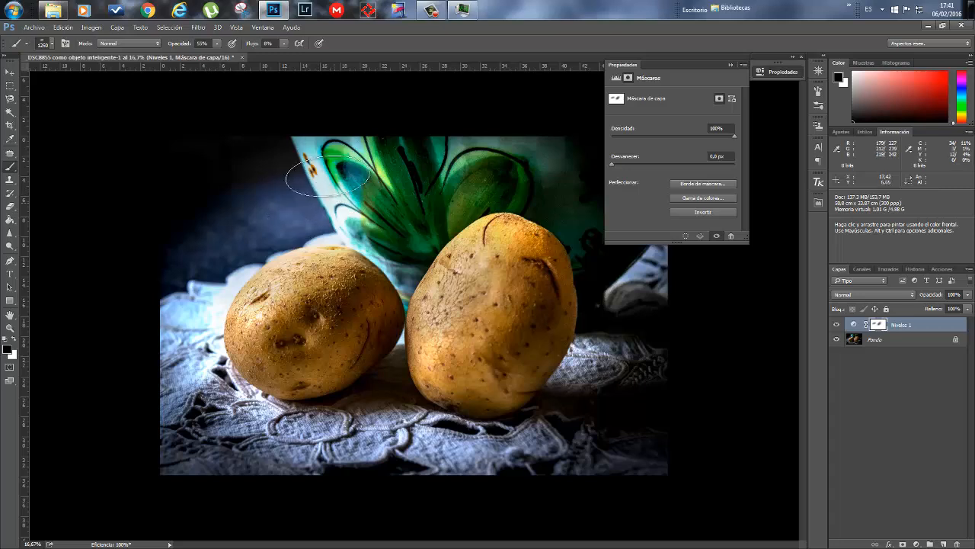
pyautogui.moveTo(196, 318)
pyautogui.mouseDown()
pyautogui.moveTo(223, 292)
pyautogui.moveTo(287, 270)
pyautogui.moveTo(246, 312)
pyautogui.moveTo(251, 298)
pyautogui.moveTo(238, 304)
pyautogui.moveTo(281, 281)
pyautogui.moveTo(286, 255)
pyautogui.moveTo(274, 263)
pyautogui.moveTo(306, 248)
pyautogui.mouseUp()
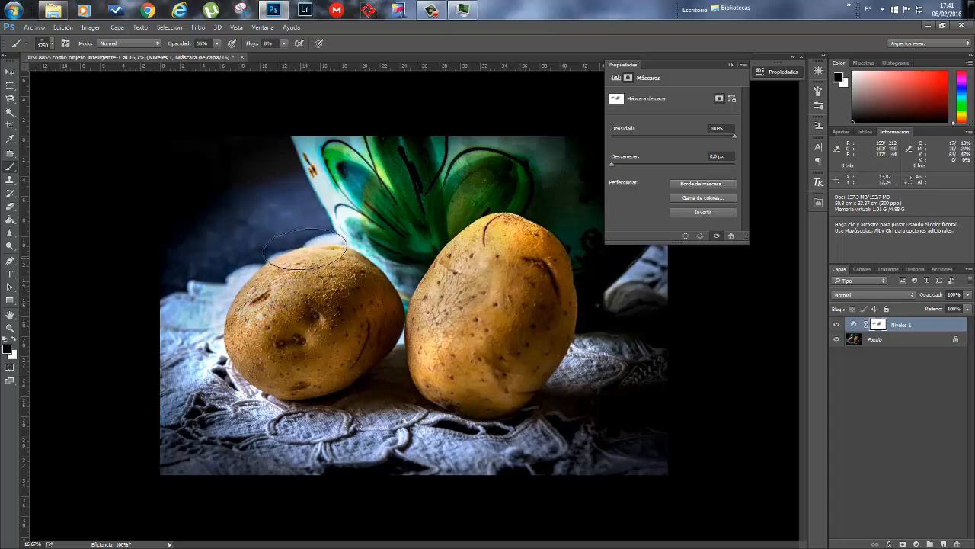
# - Compare the photo with and without the Niveles 1 adjustment layer
pyautogui.click(837, 328)
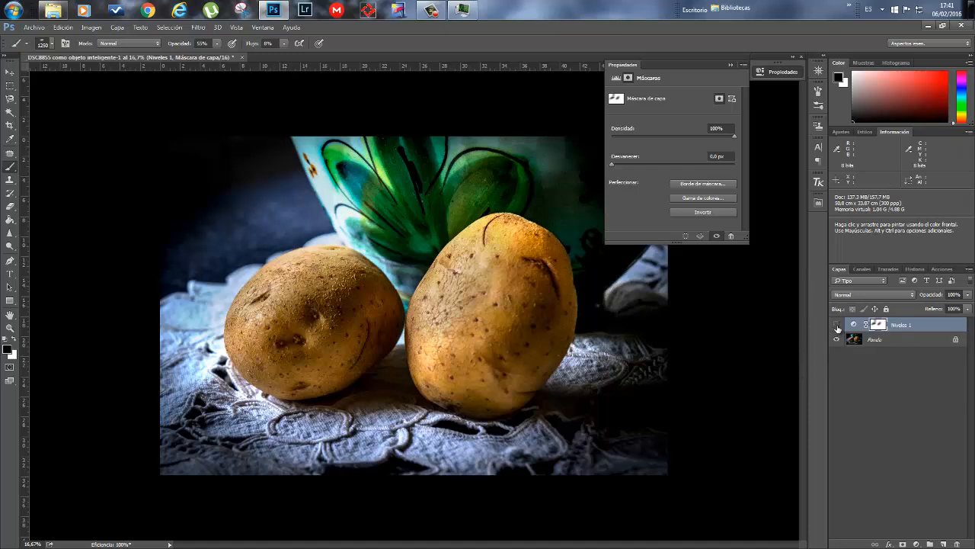
pyautogui.click(837, 328)
pyautogui.click(837, 328)
pyautogui.click(838, 328)
pyautogui.click(838, 327)
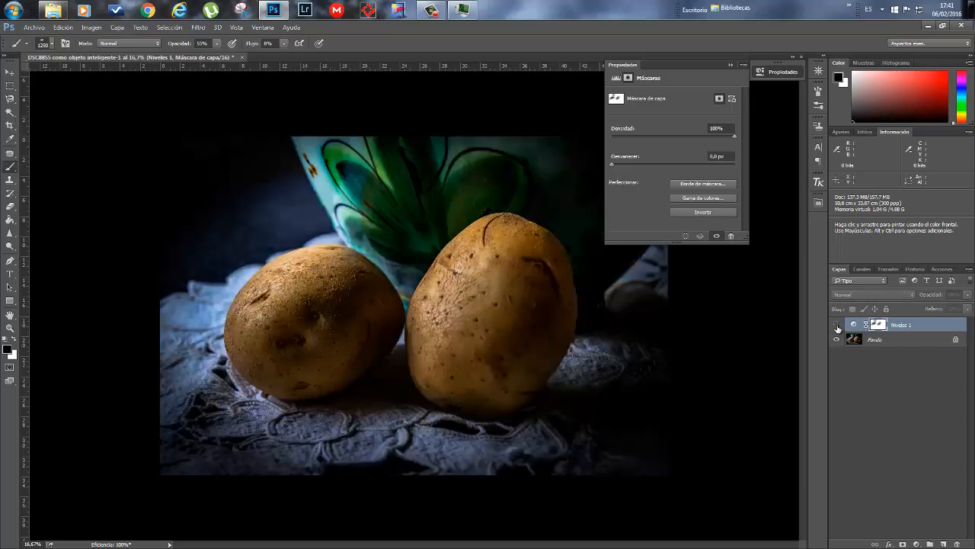
pyautogui.click(837, 328)
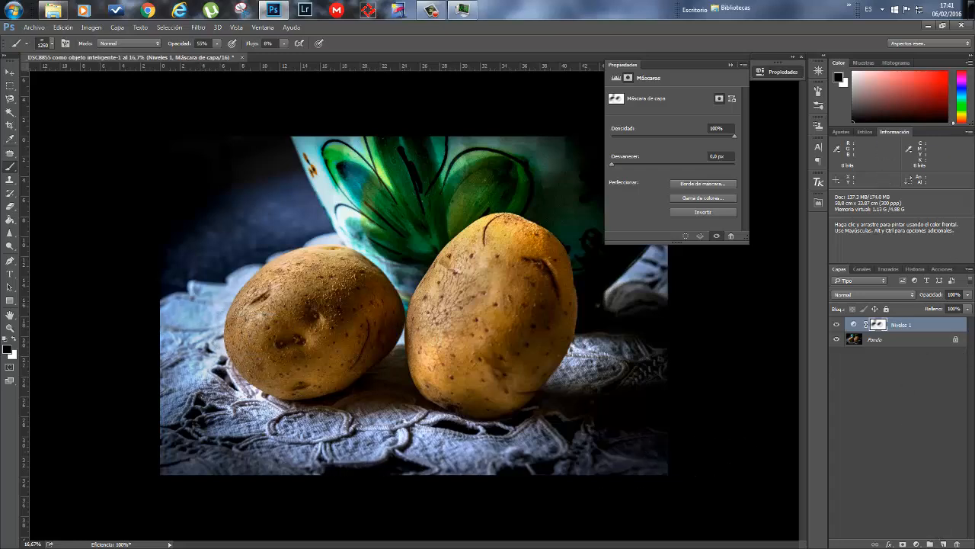
# - Collapse the mask properties and flatten the Niveles 1 adjustment into the background layer
pyautogui.click(917, 544)
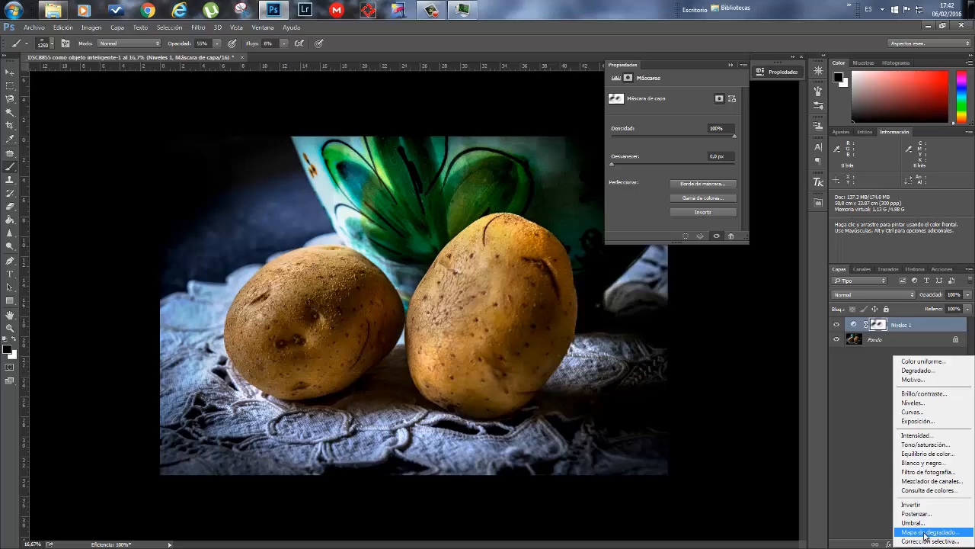
pyautogui.click(730, 65)
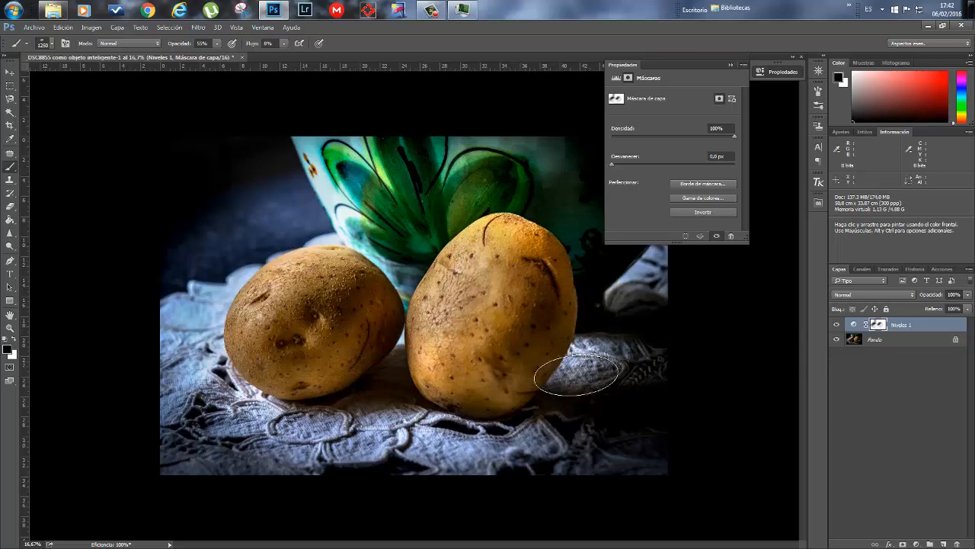
pyautogui.click(732, 65)
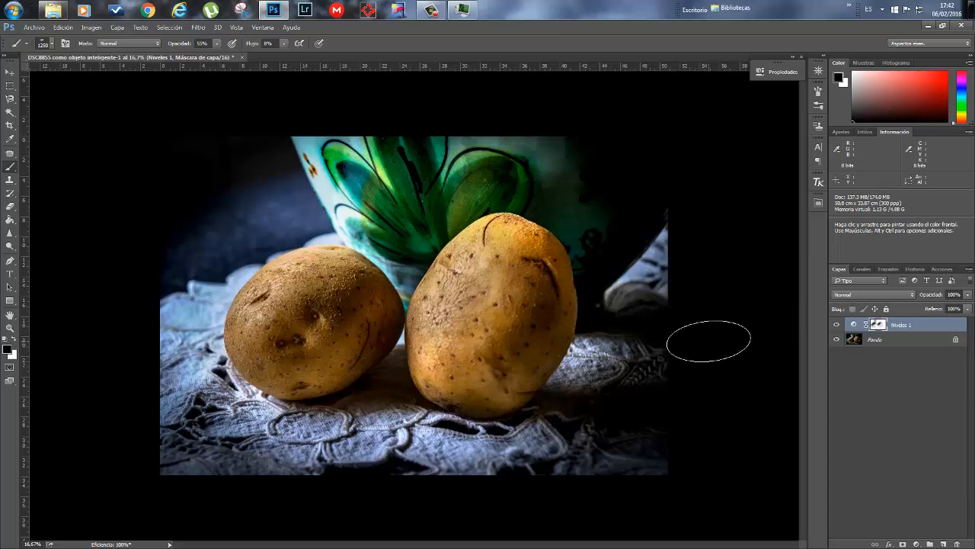
pyautogui.rightClick(895, 344)
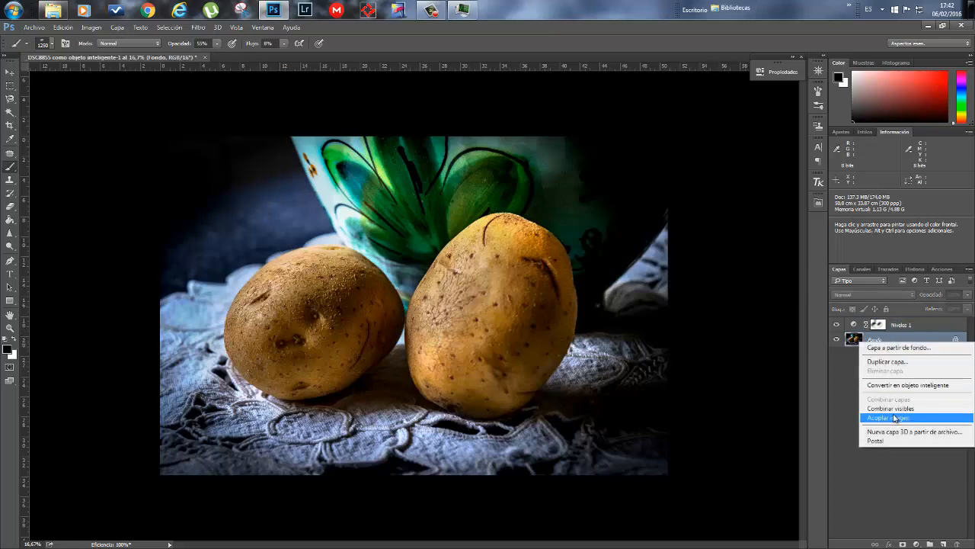
pyautogui.click(891, 416)
# - Run the Enfoque Sep Frecuencias action on the flattened photo and disable all commands in the Acciones por defecto set
pyautogui.click(943, 269)
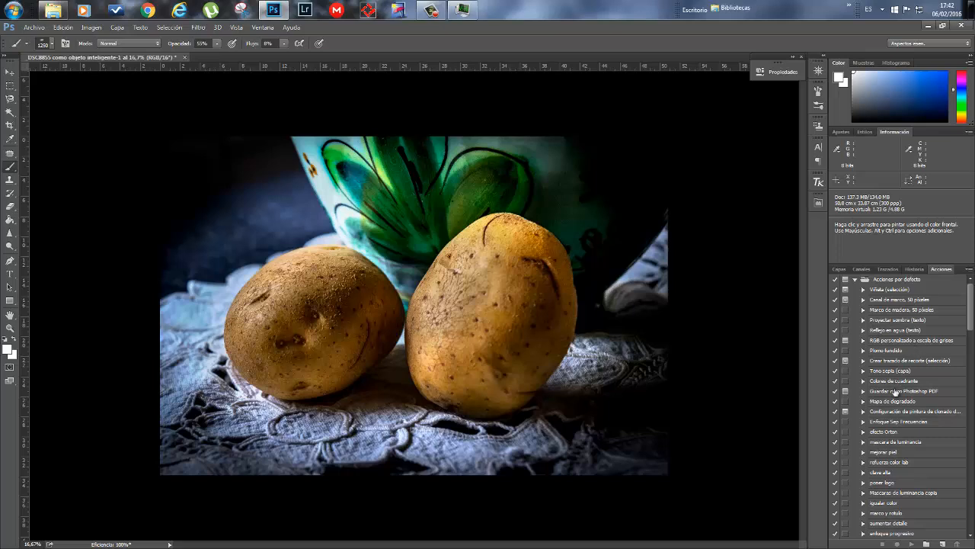
pyautogui.click(893, 424)
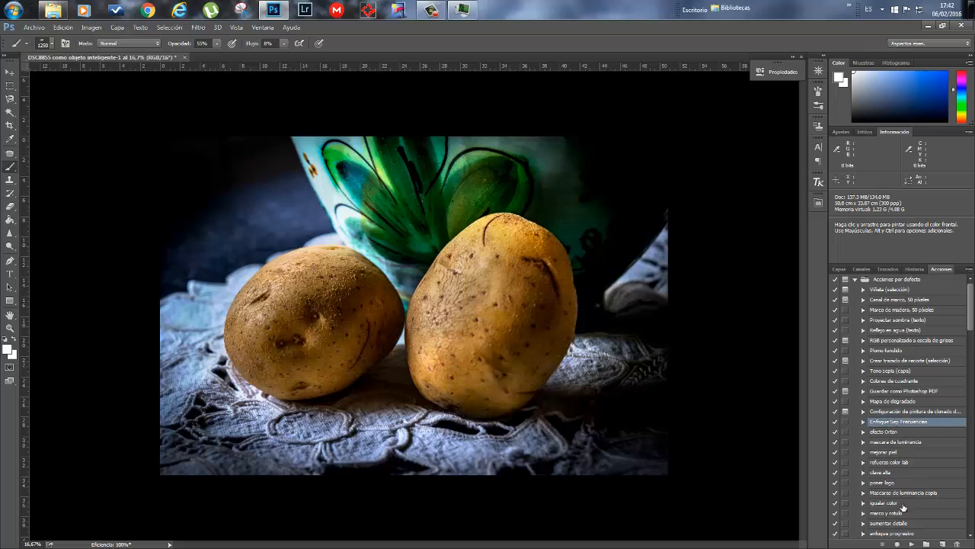
pyautogui.click(912, 543)
pyautogui.click(836, 279)
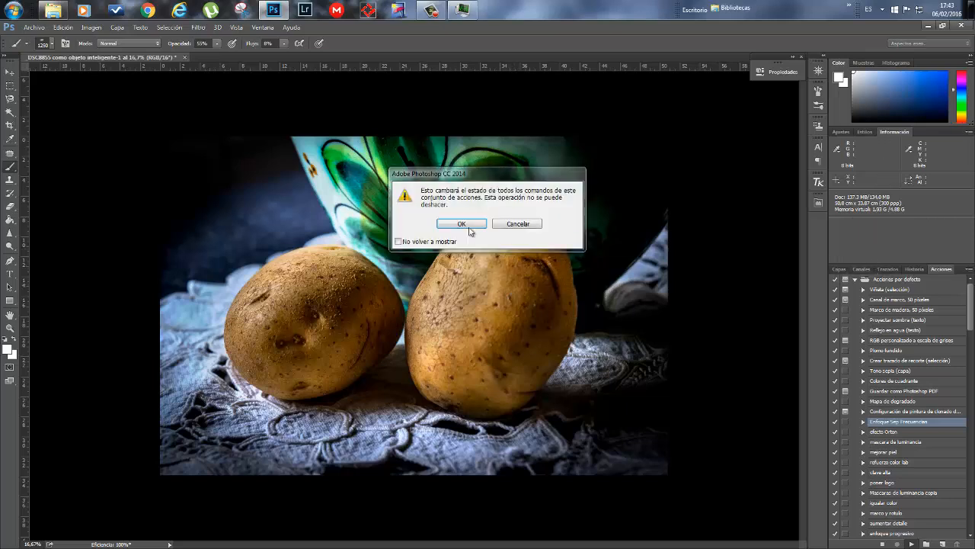
pyautogui.click(461, 225)
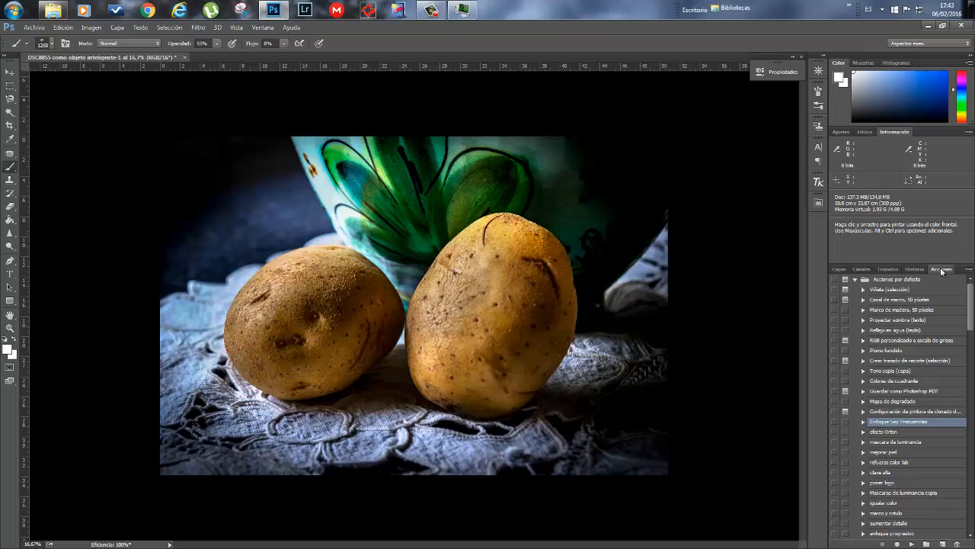
# - Review the photo's edit history and layers, and run the Glow 1 action from the Efectos group on the flattened photo
pyautogui.click(914, 270)
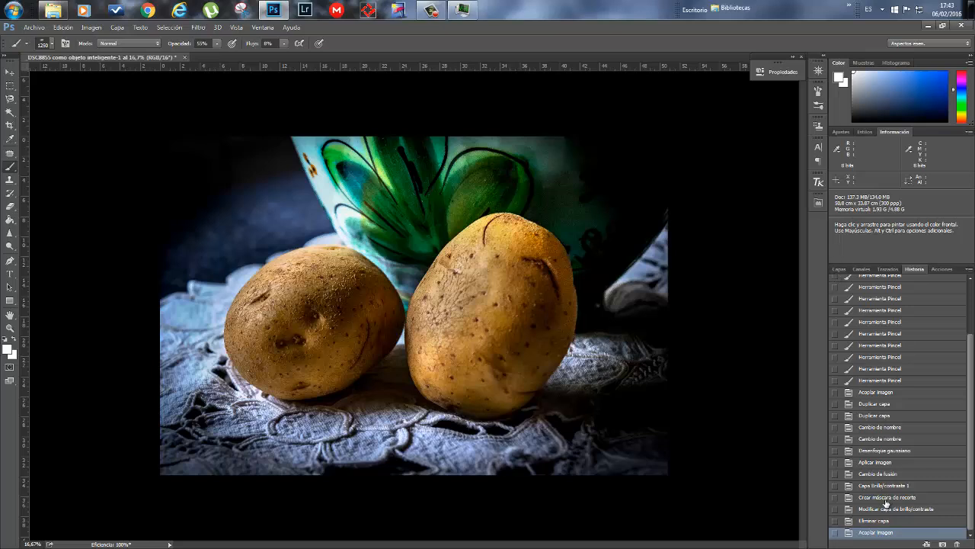
pyautogui.click(839, 269)
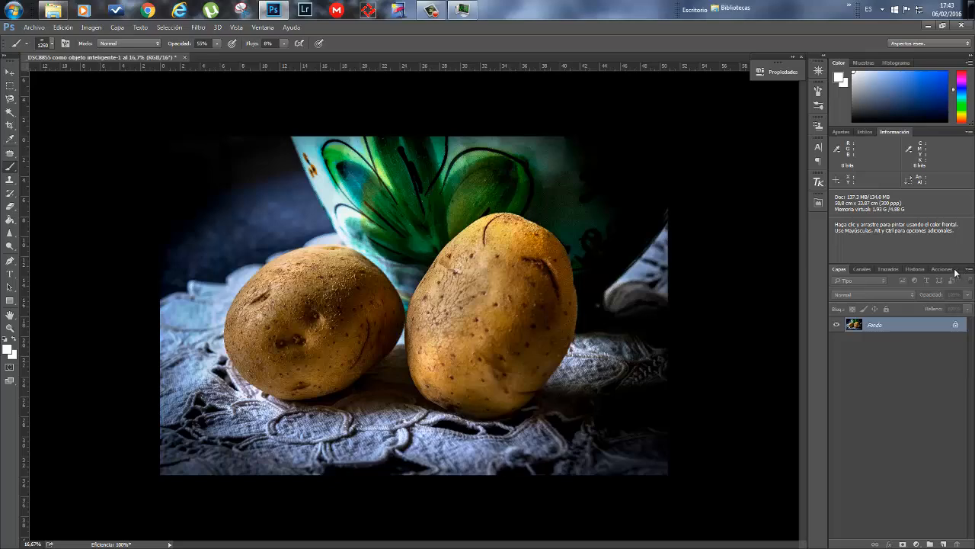
pyautogui.click(944, 269)
pyautogui.moveTo(972, 309); pyautogui.dragTo(970, 448)
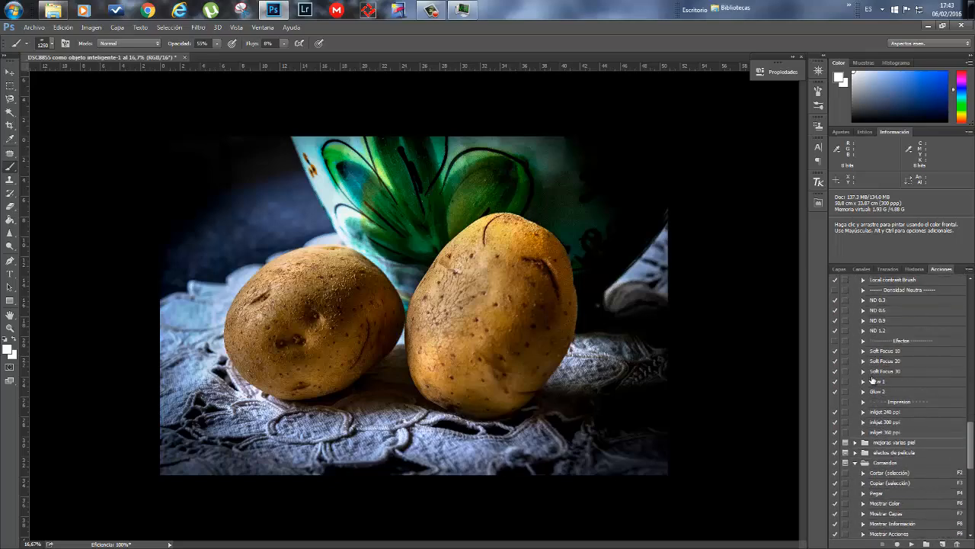
pyautogui.click(876, 381)
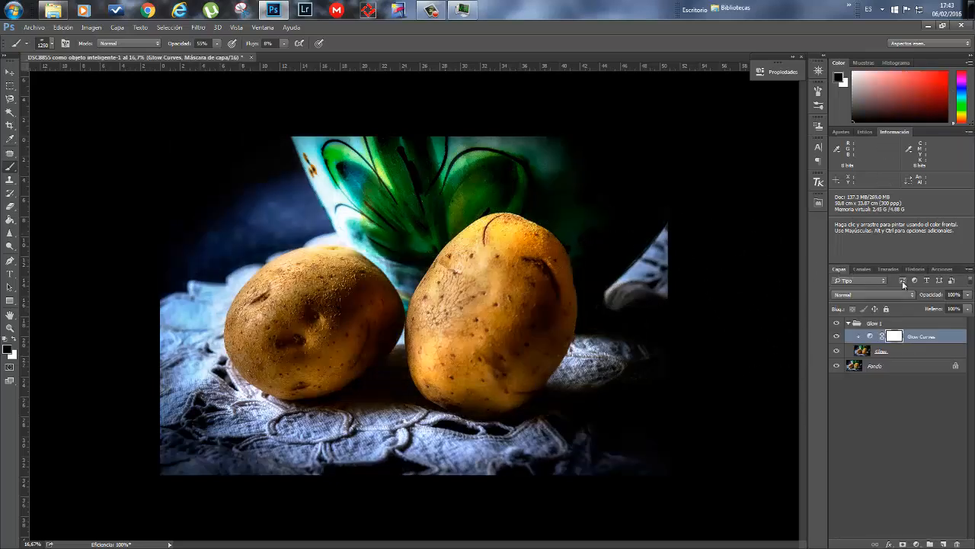
# - Mask the Glow 1 group with black brushwork over both potatoes and flatten the image into the background layer
pyautogui.click(917, 324)
pyautogui.click(903, 544)
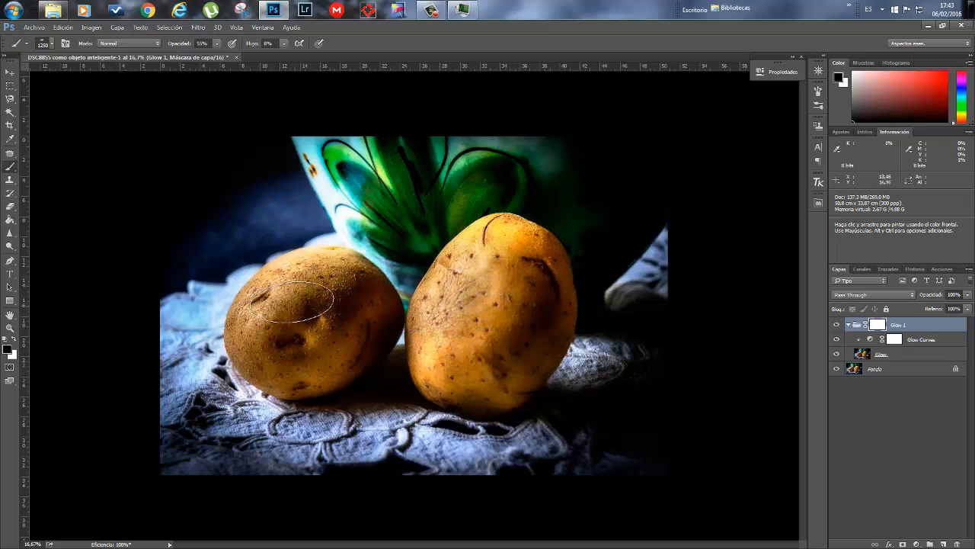
pyautogui.moveTo(276, 288)
pyautogui.mouseDown()
pyautogui.moveTo(337, 295)
pyautogui.moveTo(300, 298)
pyautogui.moveTo(257, 326)
pyautogui.moveTo(288, 326)
pyautogui.moveTo(317, 310)
pyautogui.moveTo(296, 310)
pyautogui.moveTo(334, 310)
pyautogui.moveTo(375, 361)
pyautogui.moveTo(341, 370)
pyautogui.moveTo(483, 244)
pyautogui.moveTo(460, 334)
pyautogui.moveTo(475, 279)
pyautogui.moveTo(516, 320)
pyautogui.moveTo(547, 244)
pyautogui.moveTo(528, 241)
pyautogui.moveTo(523, 338)
pyautogui.mouseUp()
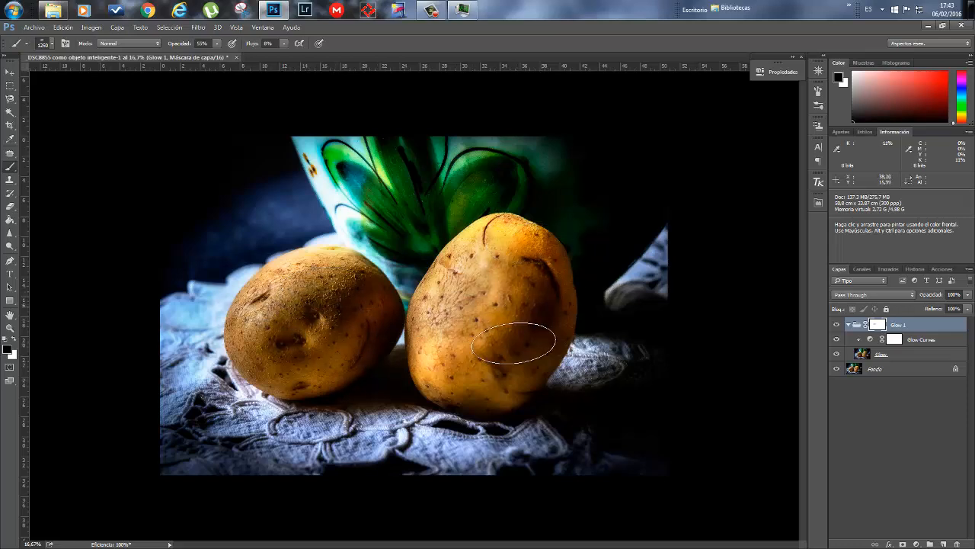
pyautogui.rightClick(861, 371)
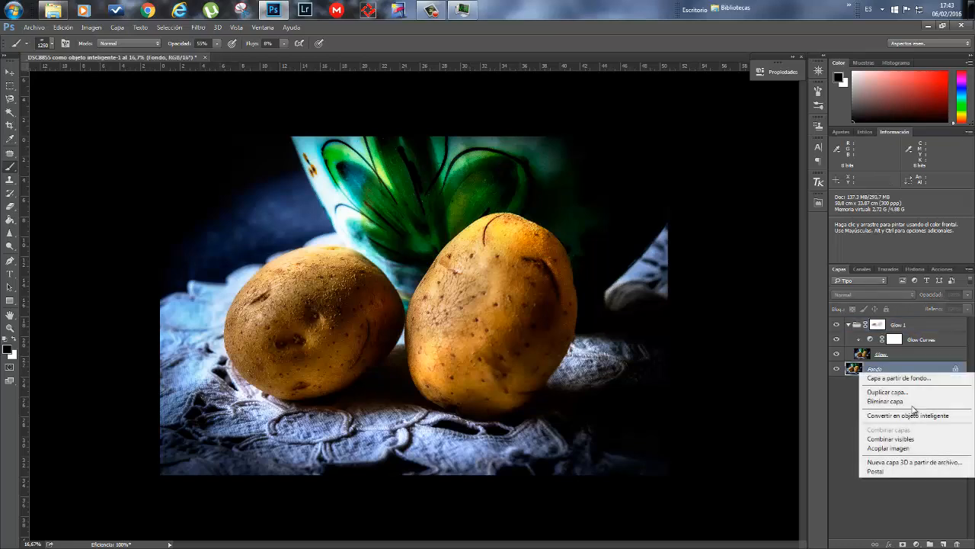
pyautogui.click(887, 448)
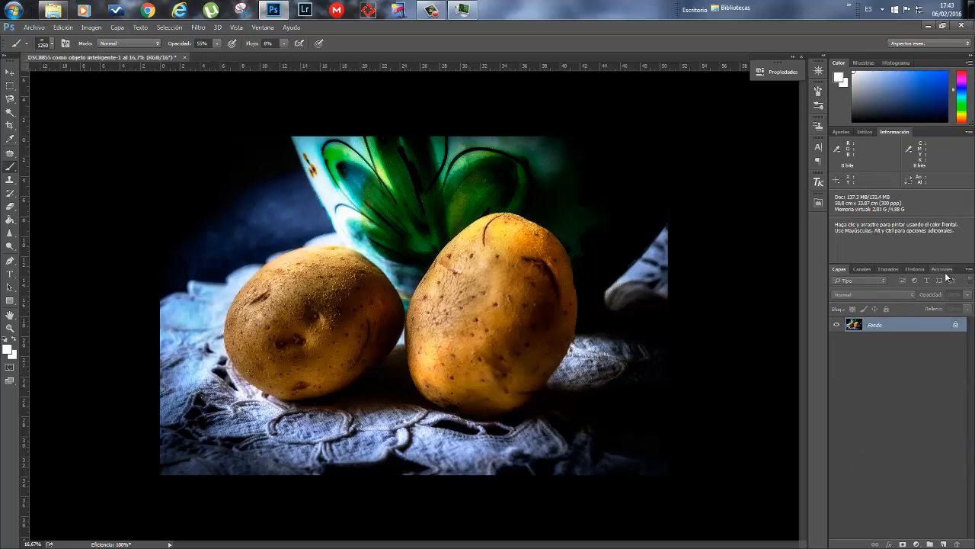
# - Find and select the marco negro y rotulo action in the Acciones por defecto set, and return to the layer list
pyautogui.click(942, 269)
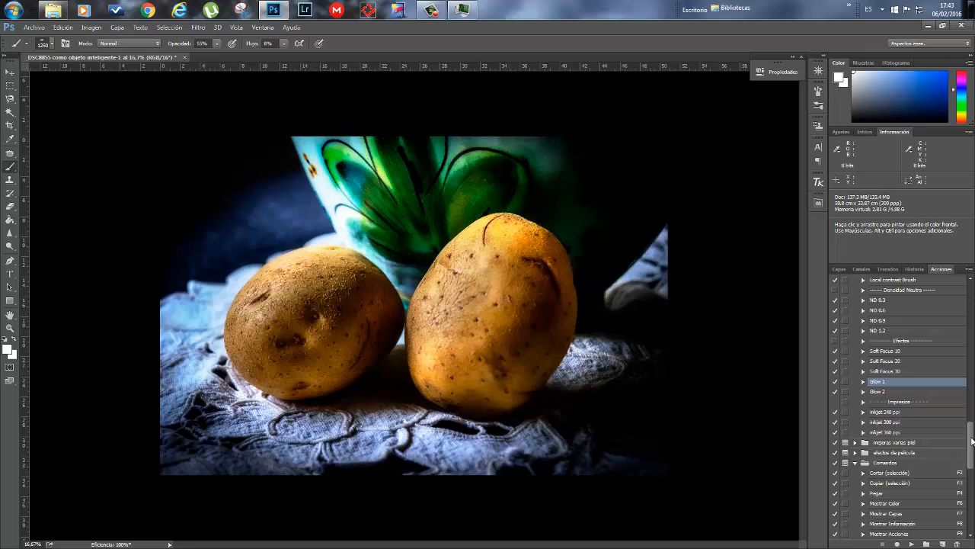
pyautogui.moveTo(972, 441); pyautogui.dragTo(972, 302)
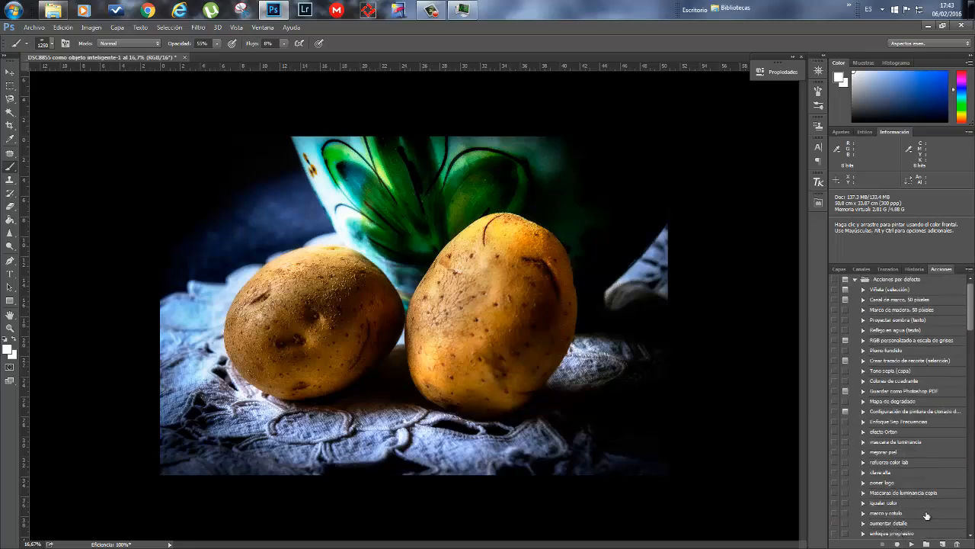
pyautogui.moveTo(974, 329); pyautogui.dragTo(974, 287)
pyautogui.moveTo(972, 329); pyautogui.dragTo(972, 346)
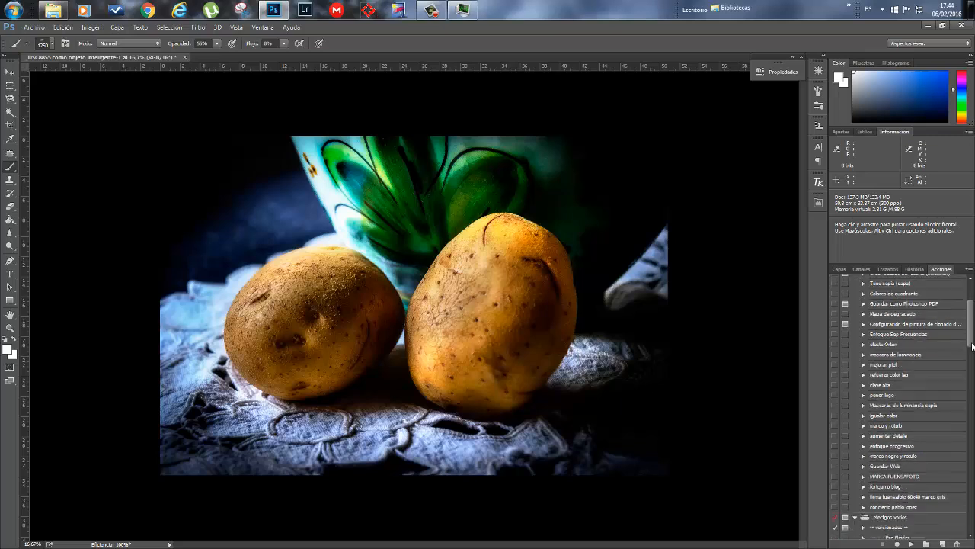
pyautogui.click(909, 456)
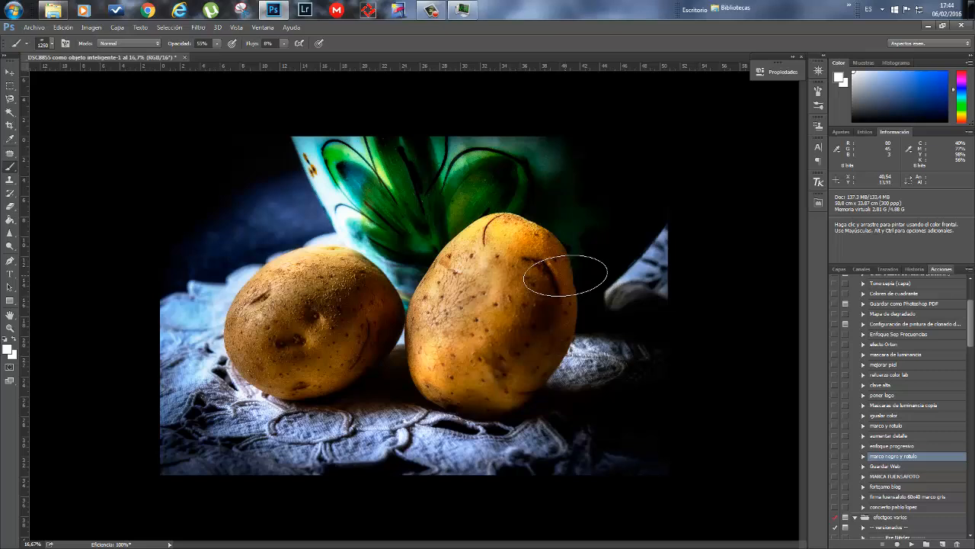
pyautogui.click(838, 270)
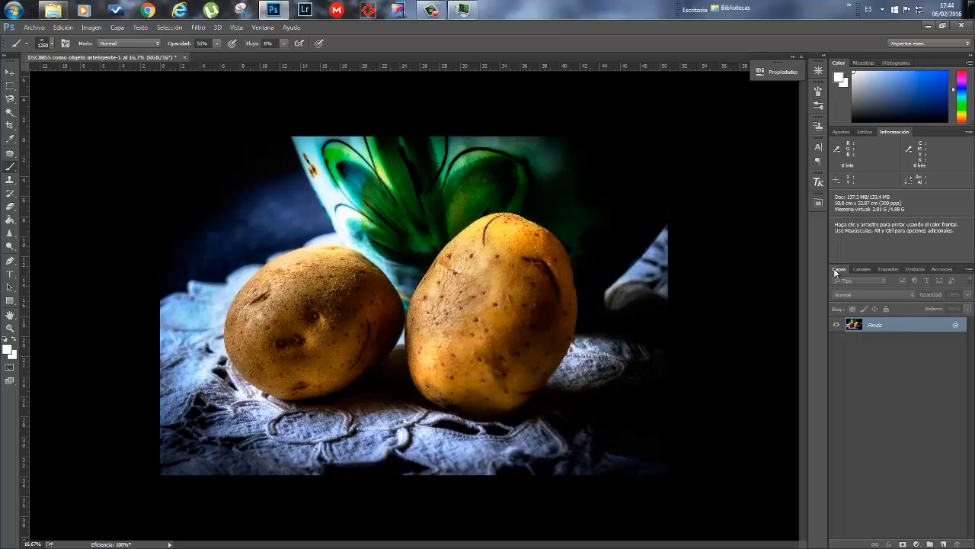